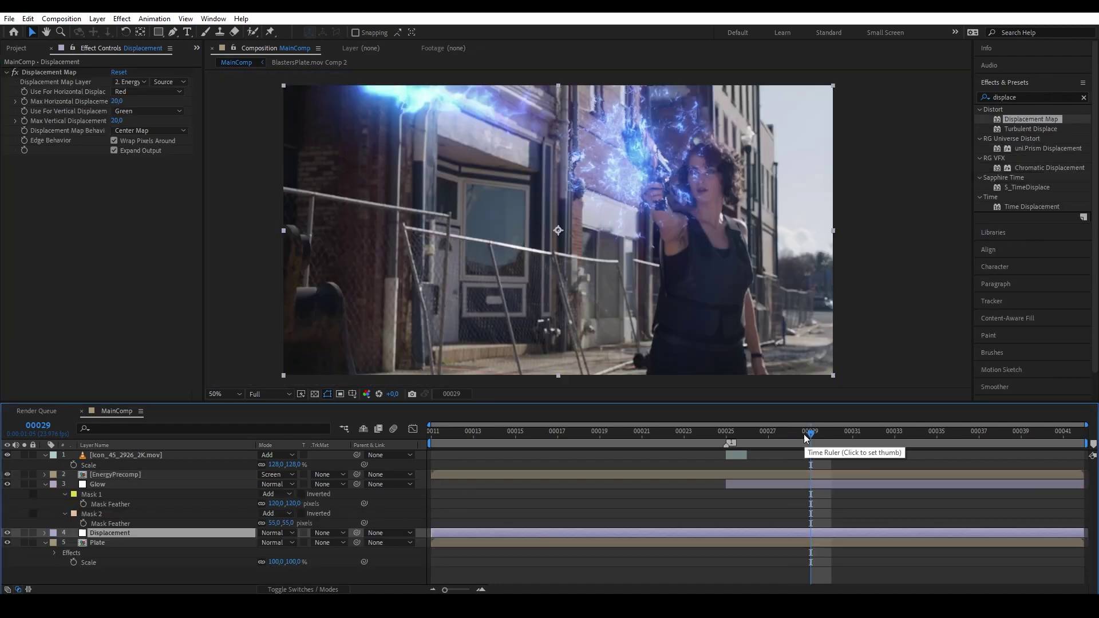
- Scrub and play through MainComp, then park the playhead on frame 00025 at the gunshot marker
left_click_drag(810, 434, 668, 442)
key("space")
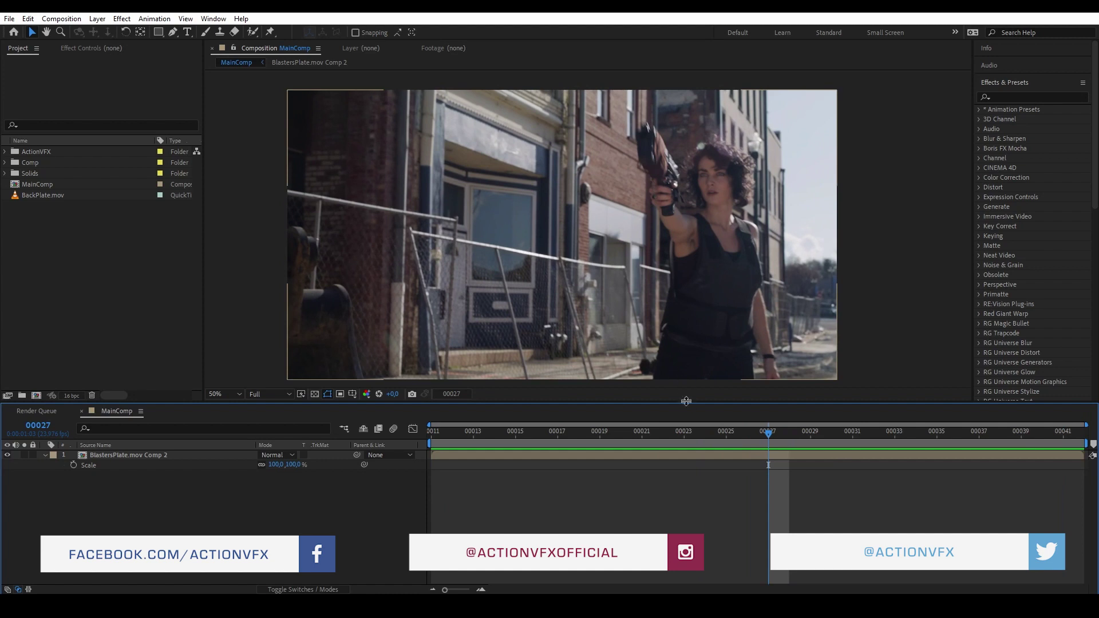
left_click_drag(765, 436, 726, 434)
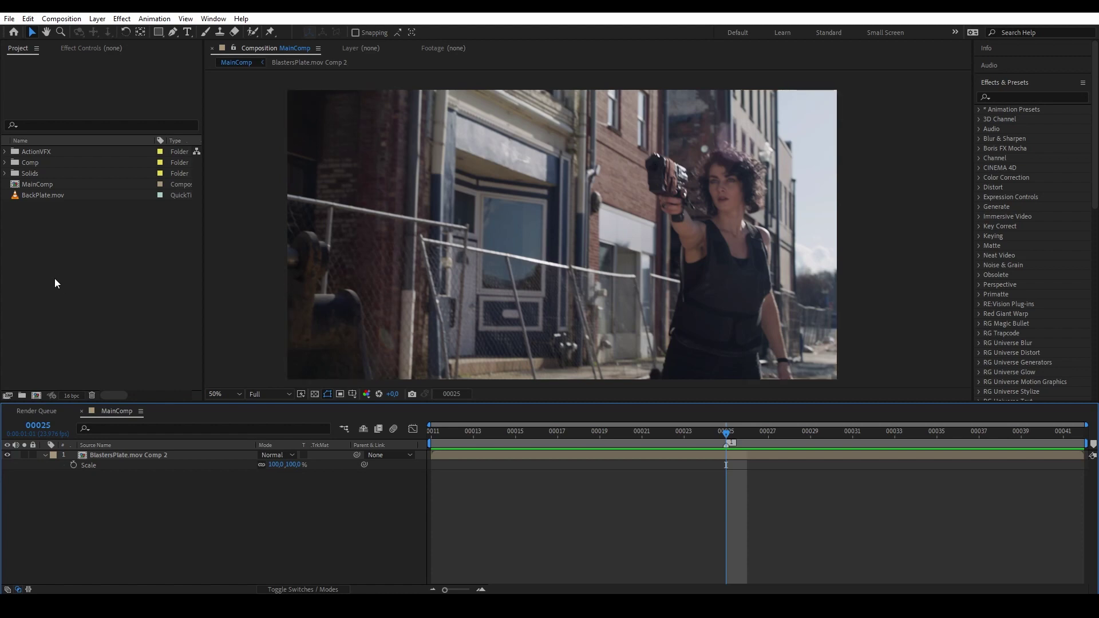
- Add Blaster_Toward_2_3852_2K.mov from the EnergyBlasters folder to MainComp above the plate layer
left_click(5, 152)
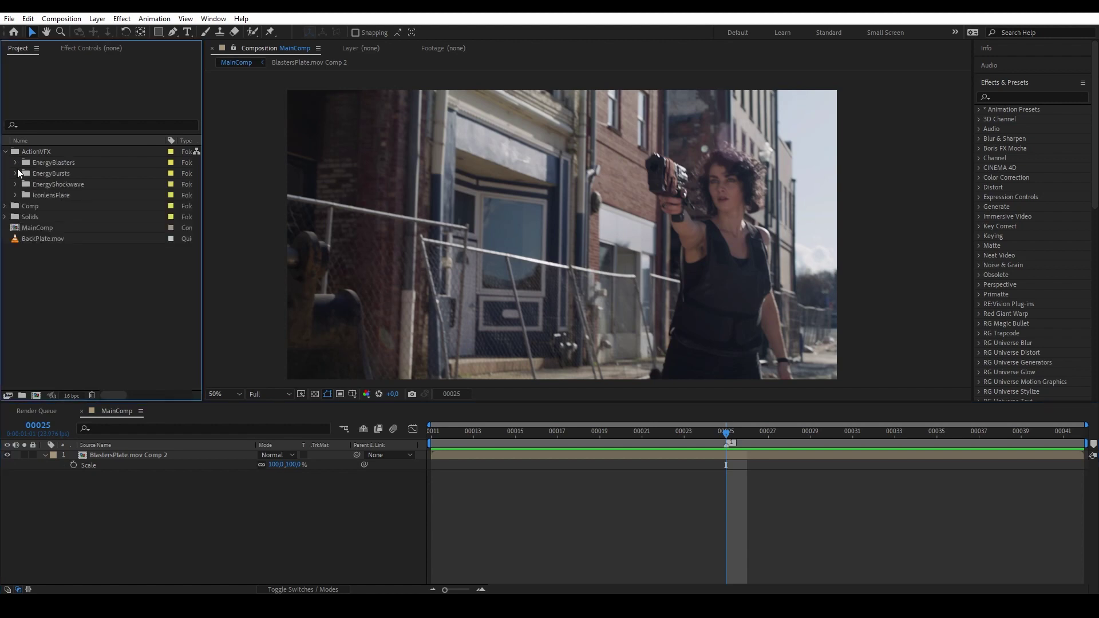
left_click(15, 163)
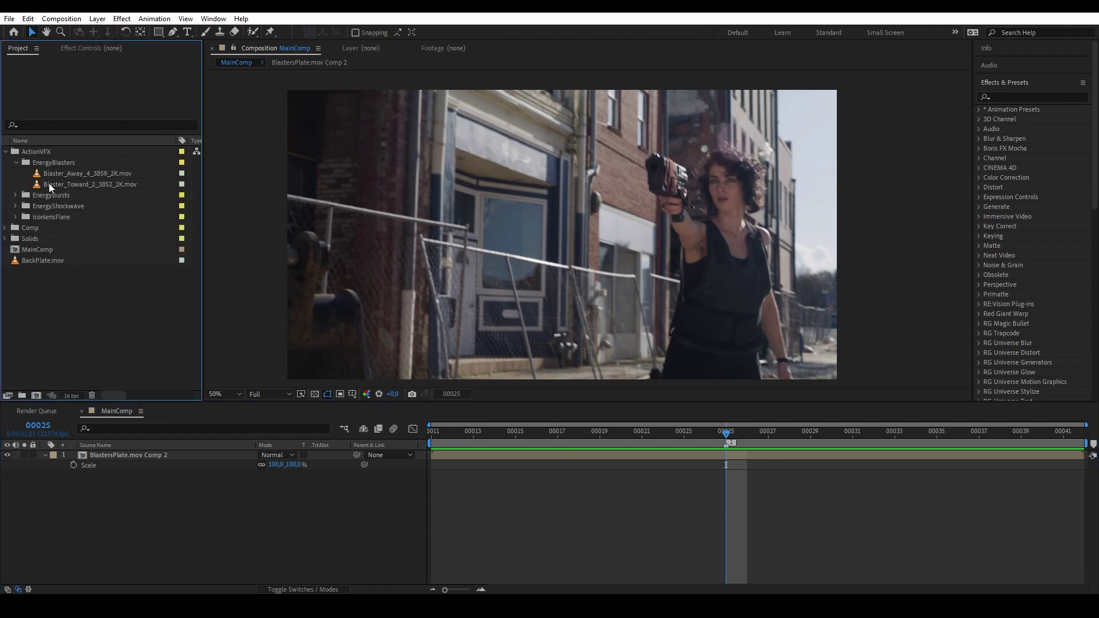
left_click(52, 184)
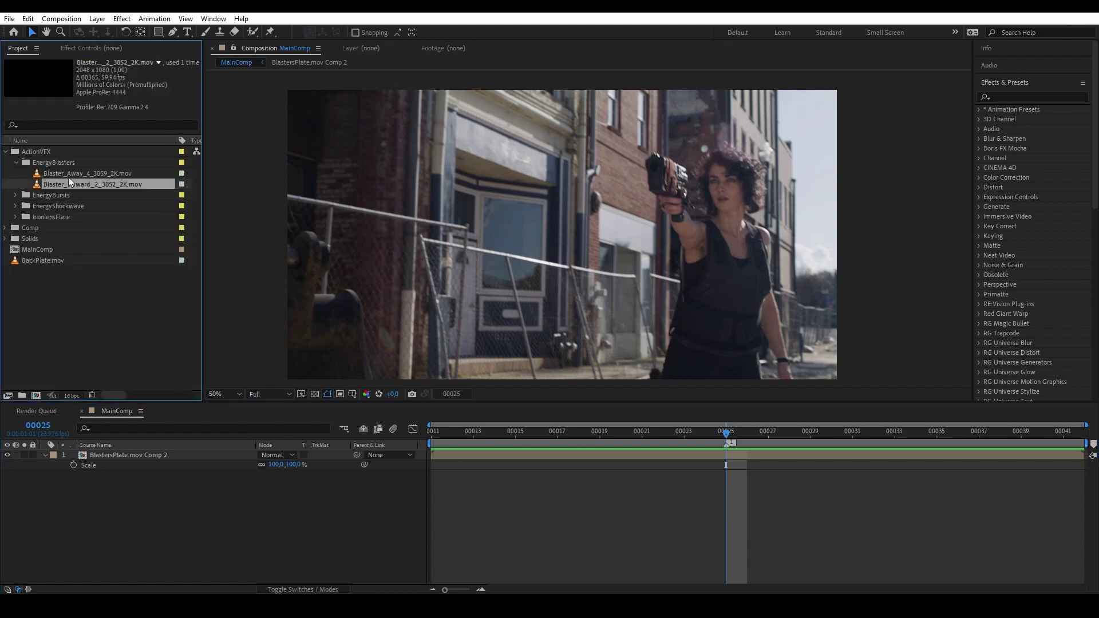
left_click_drag(68, 183, 594, 280)
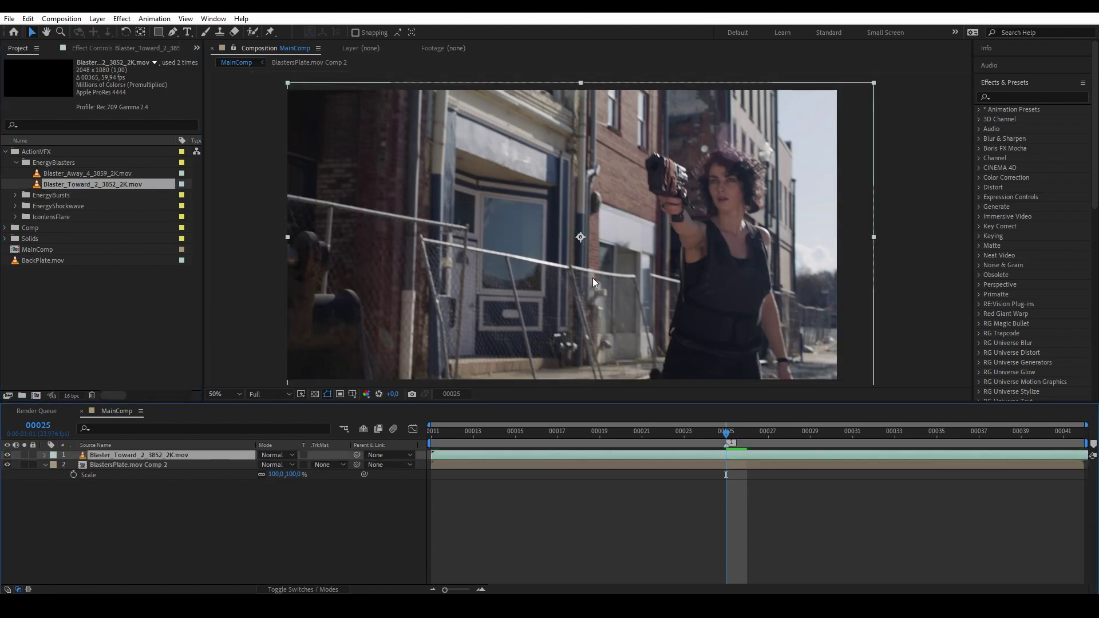
- Solo the blaster layer, scrub through its footage to find the energy bolt, and unsolo it
left_click(24, 455)
left_click_drag(725, 439, 1062, 438)
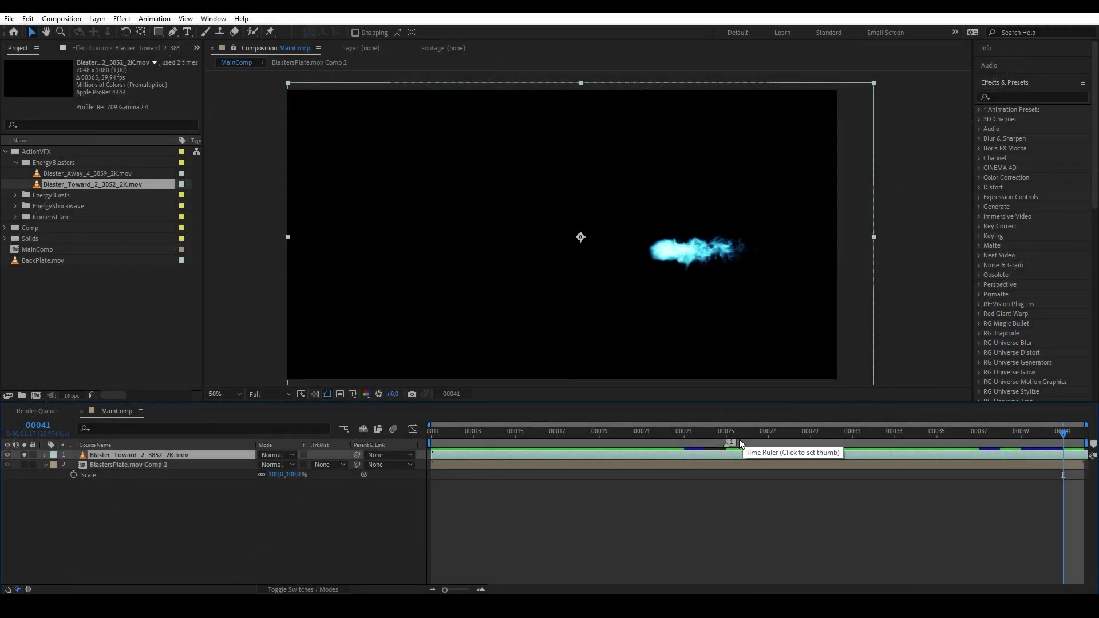
left_click(25, 455)
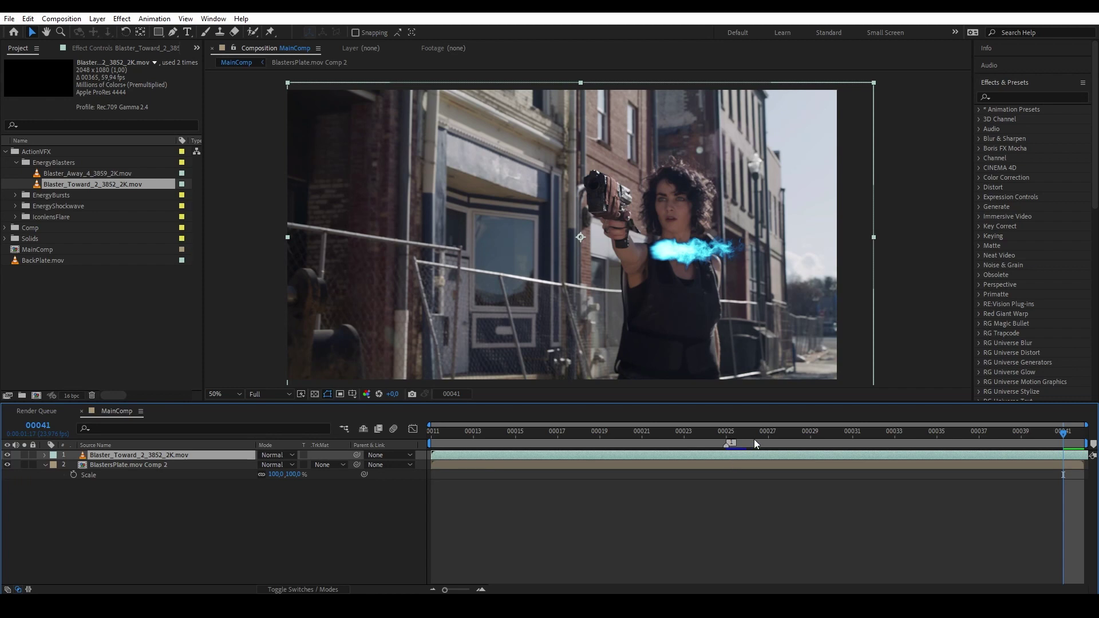
- Slide the blaster clip earlier in time so its energy bolt appears at frame 00025
left_click_drag(764, 439, 725, 434)
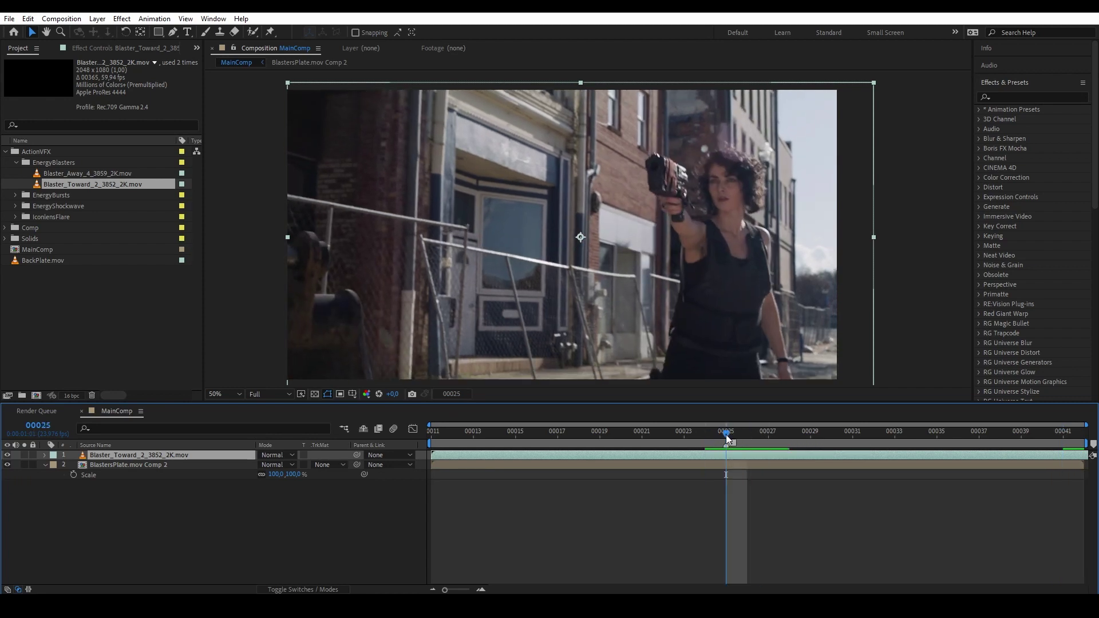
key("shift+1")
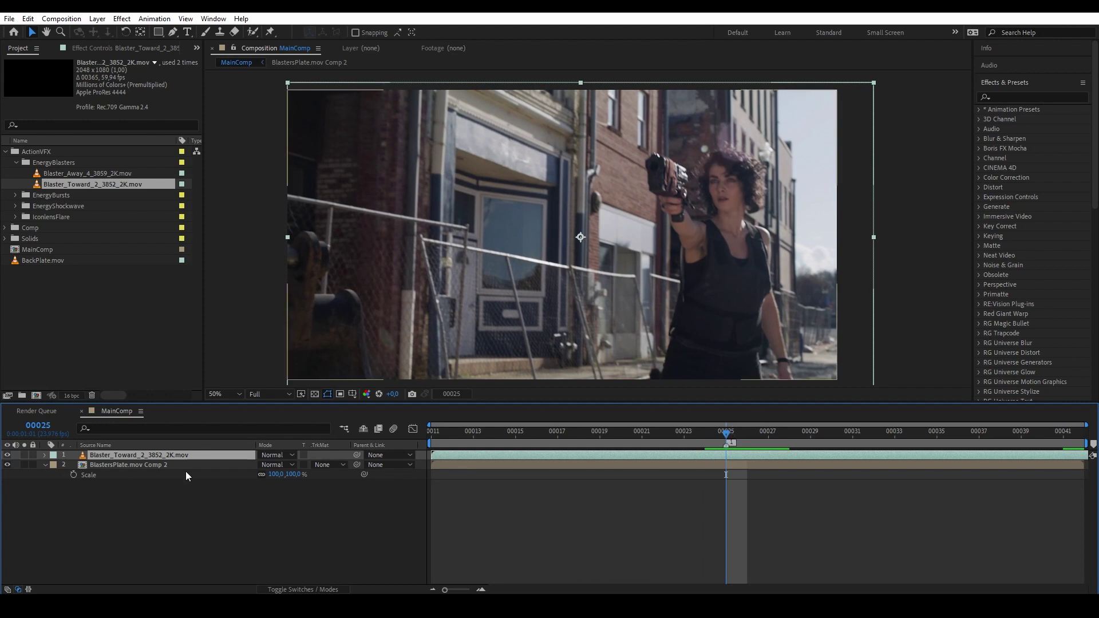
left_click_drag(837, 457, 575, 470)
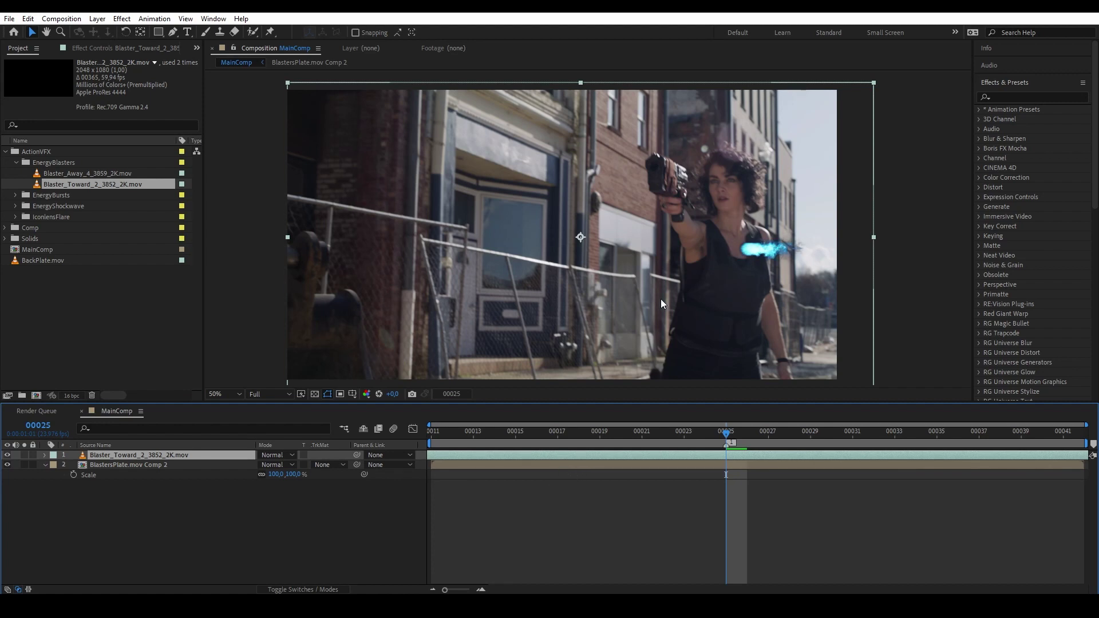
- Move the energy bolt onto the gun's muzzle and set the blaster layer's rotation to 16° to match the barrel
left_click_drag(778, 324, 663, 238)
scroll(664, 235, "up", 2)
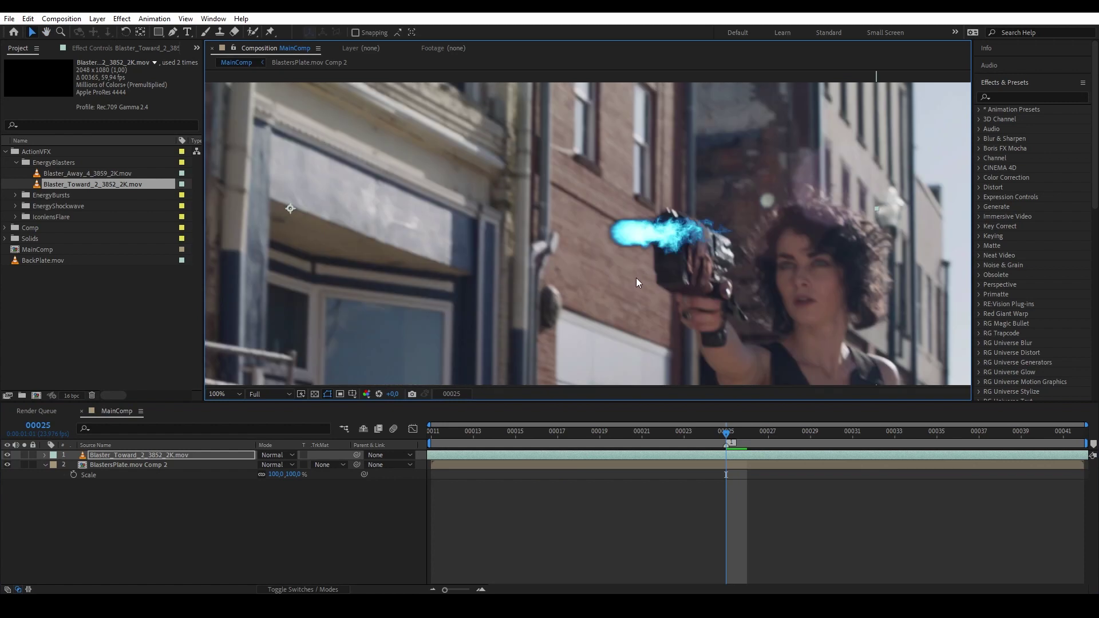
key("r")
left_click_drag(279, 465, 753, 146)
scroll(695, 228, "down", 4)
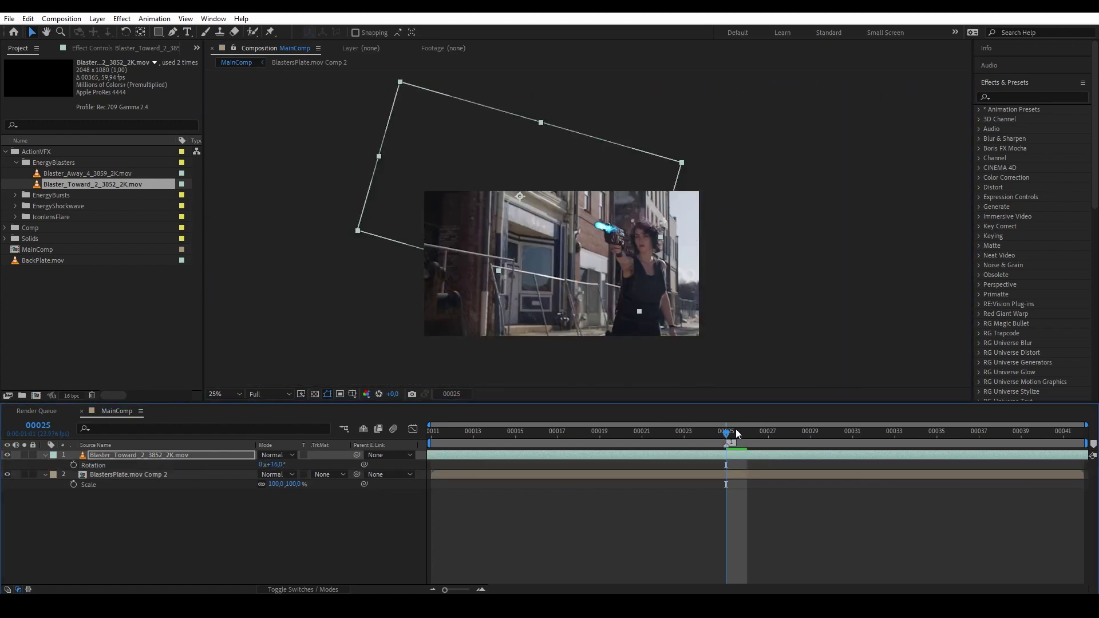
- Trim the blaster layer to start at frame 00025 and end at frame 00040
key("space")
key("space")
key("alt+bracketleft")
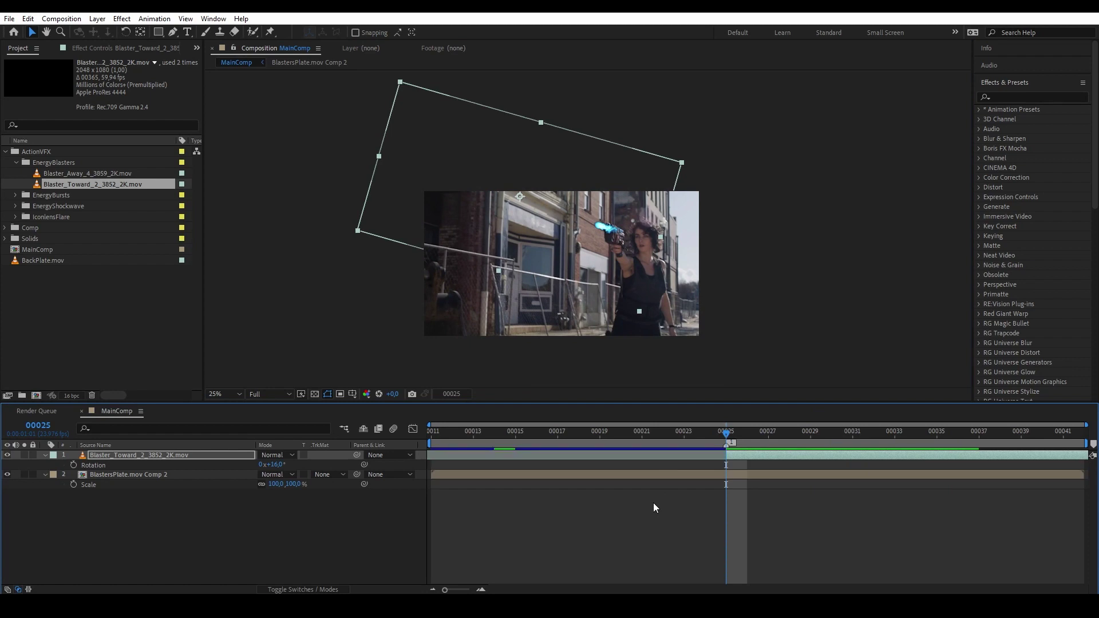
left_click_drag(736, 431, 1042, 390)
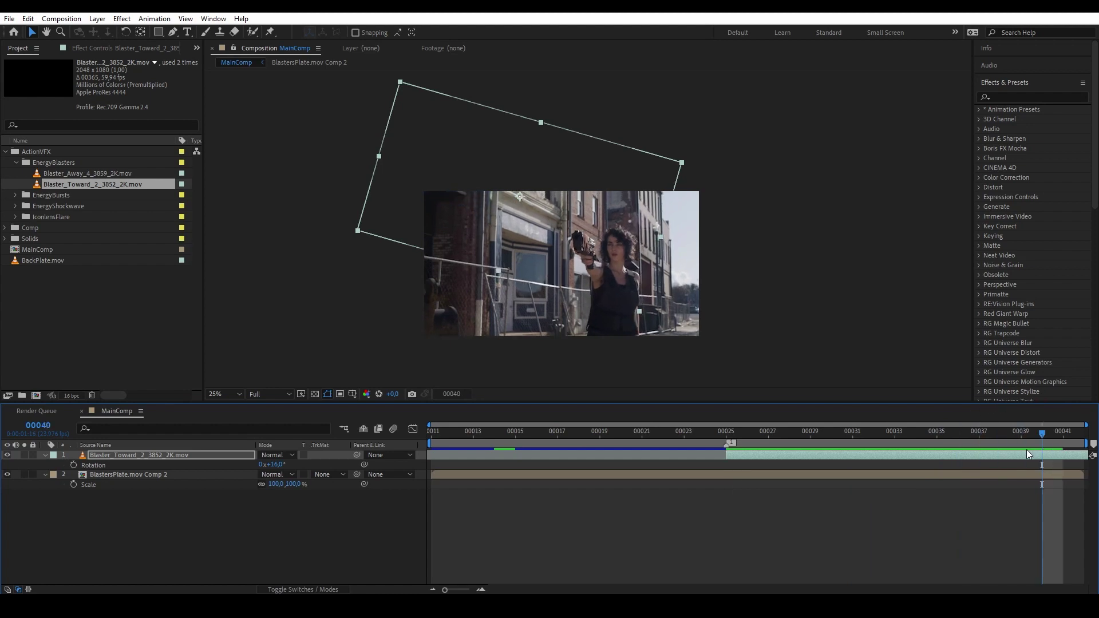
key("alt+bracketright")
- Play back the trimmed blaster shot to check its speed, then return to frame 00025
left_click_drag(1039, 434, 727, 463)
key("period")
key("space")
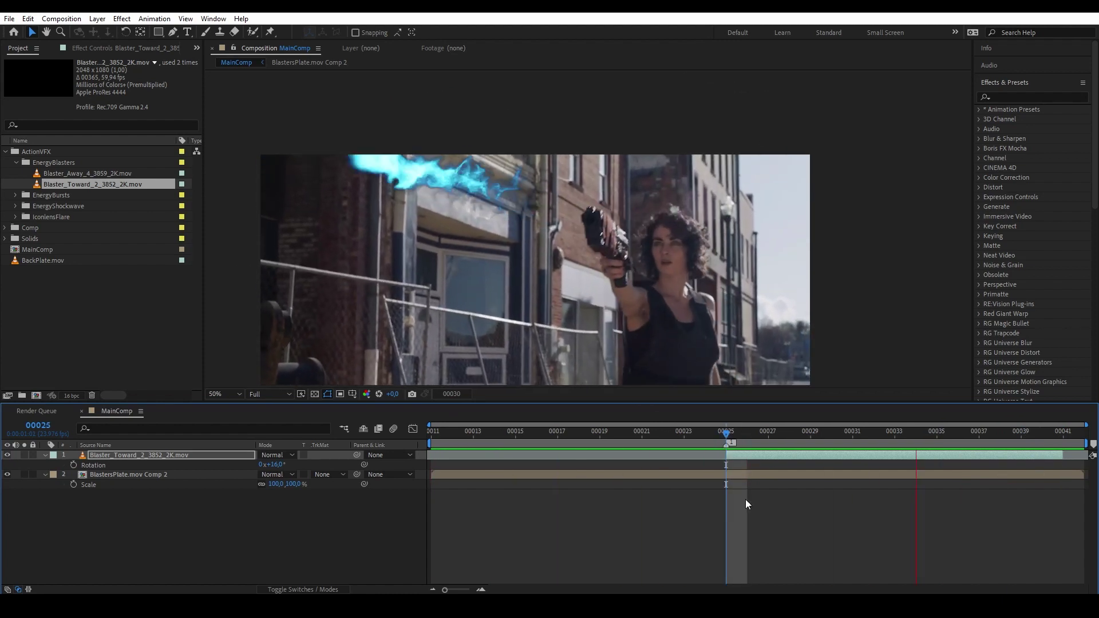
left_click(733, 437)
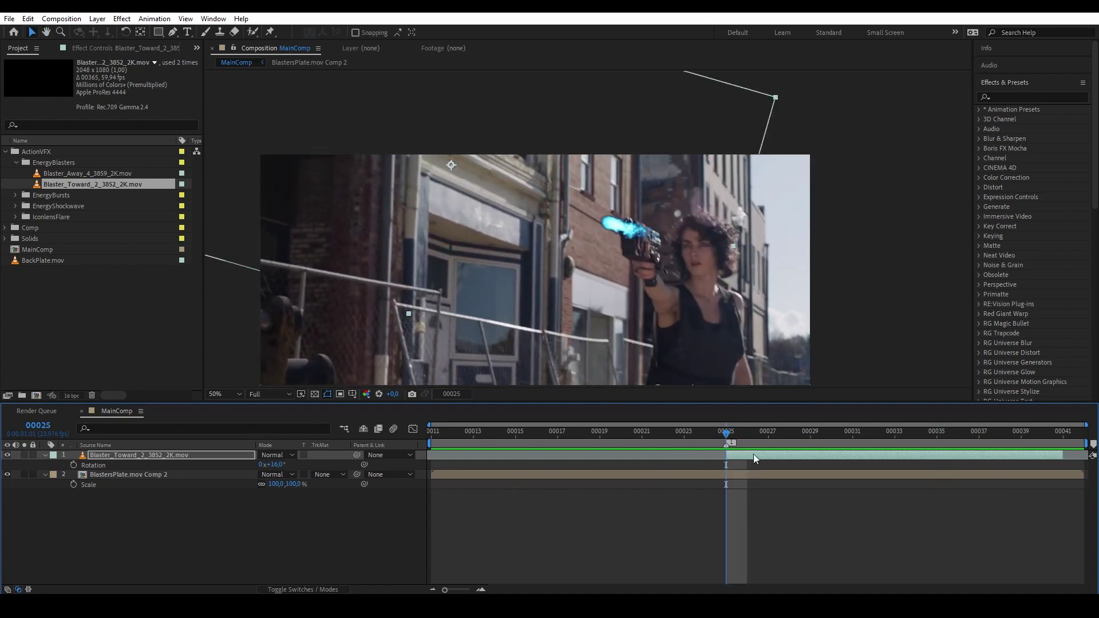
- Time-stretch the blaster layer with a stretch factor of 50 and play back the result
right_click(753, 454)
mouse_move(804, 190)
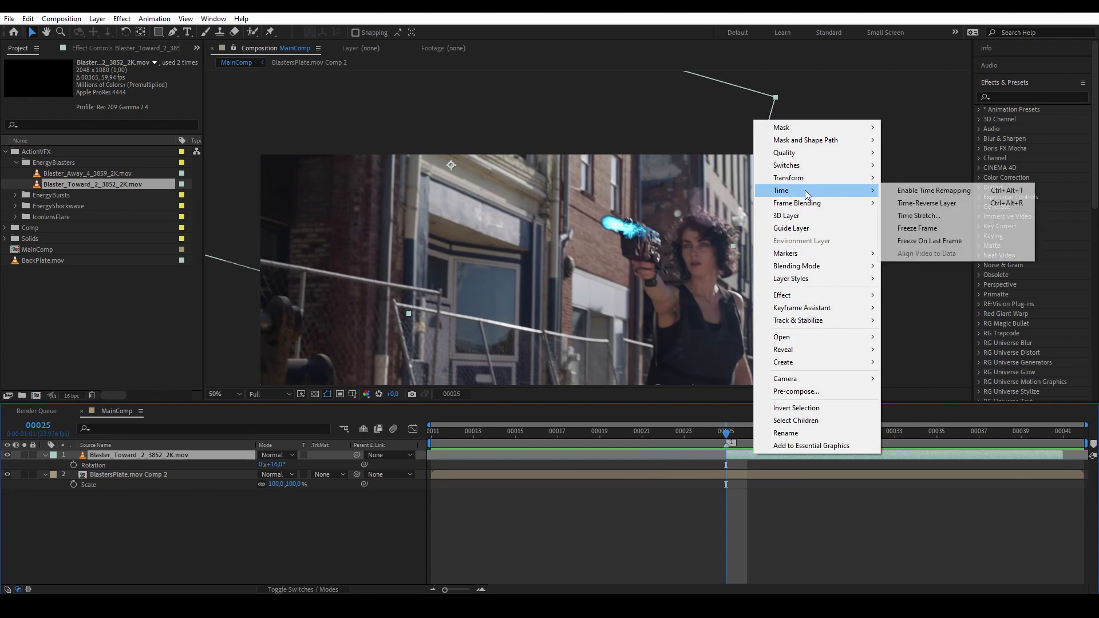
left_click(916, 217)
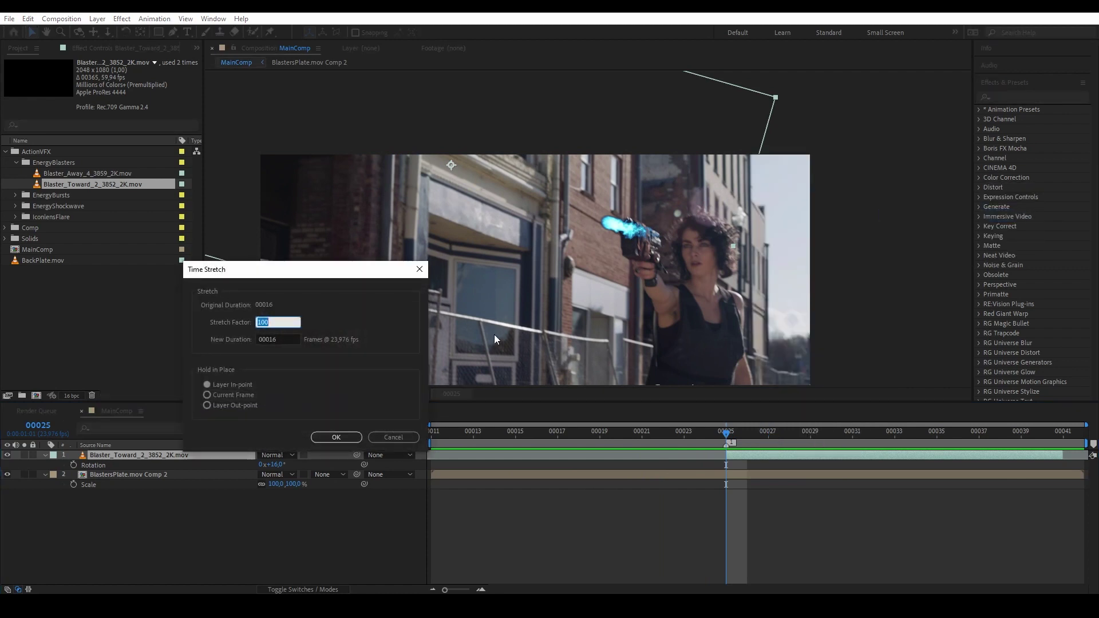
type("50")
key("Return")
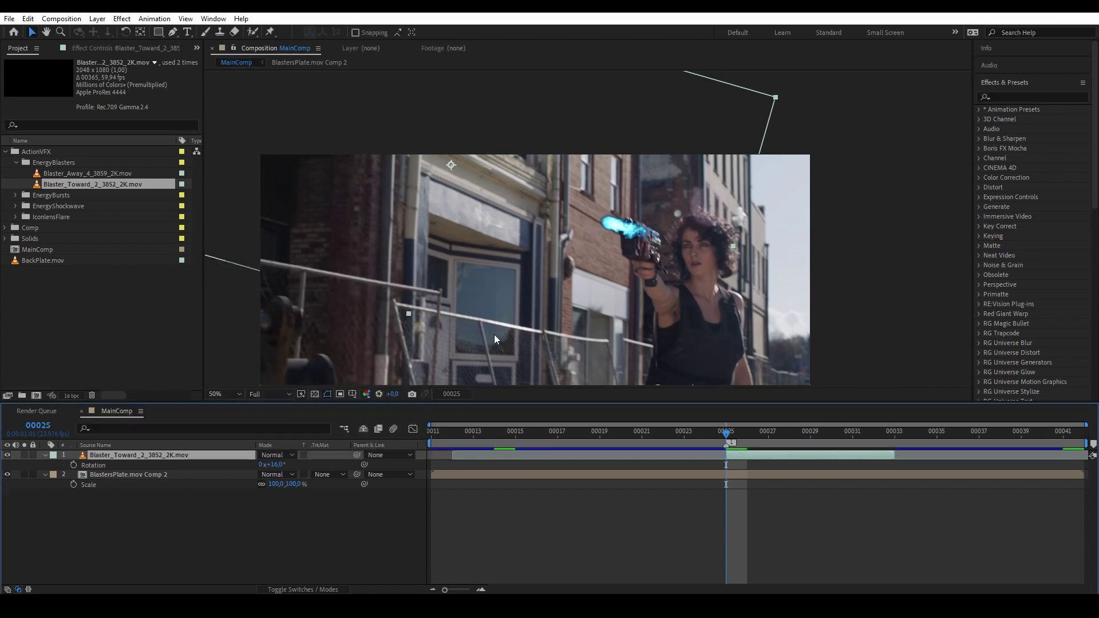
key("space")
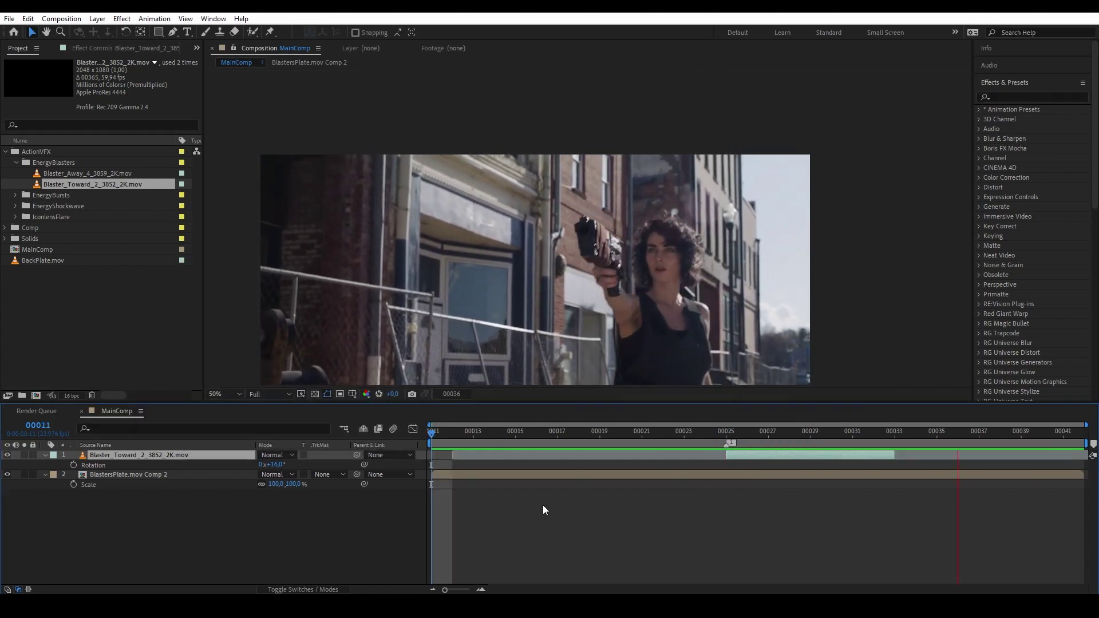
- Draw a closed Pen mask on the blaster layer around the part of the bolt overlapping the gun behind its muzzle
scroll(575, 201, "up", 2)
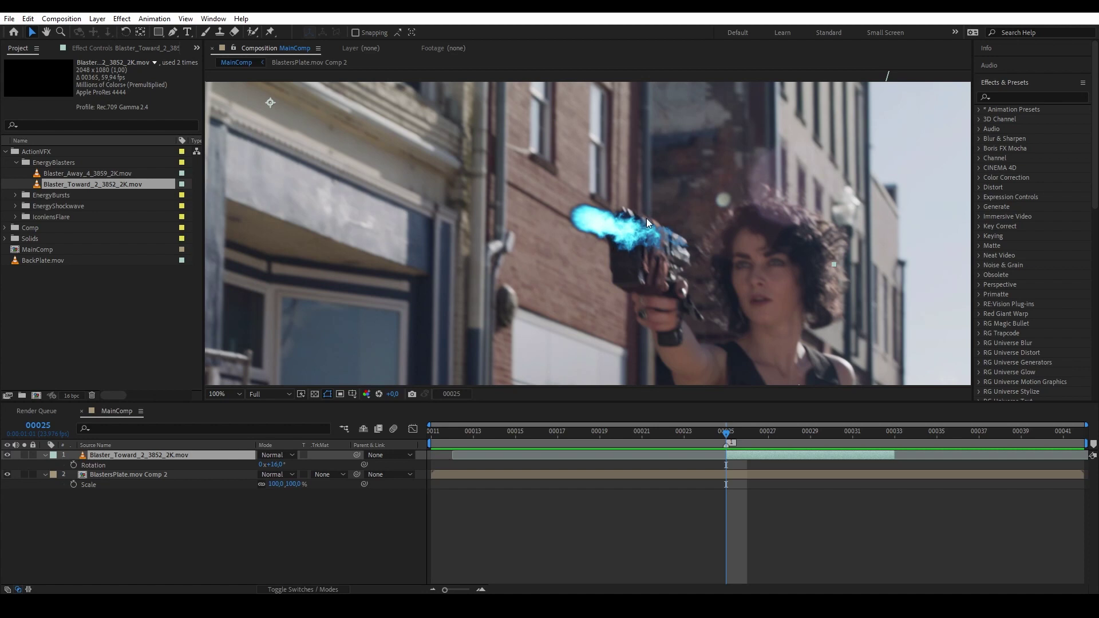
left_click(173, 32)
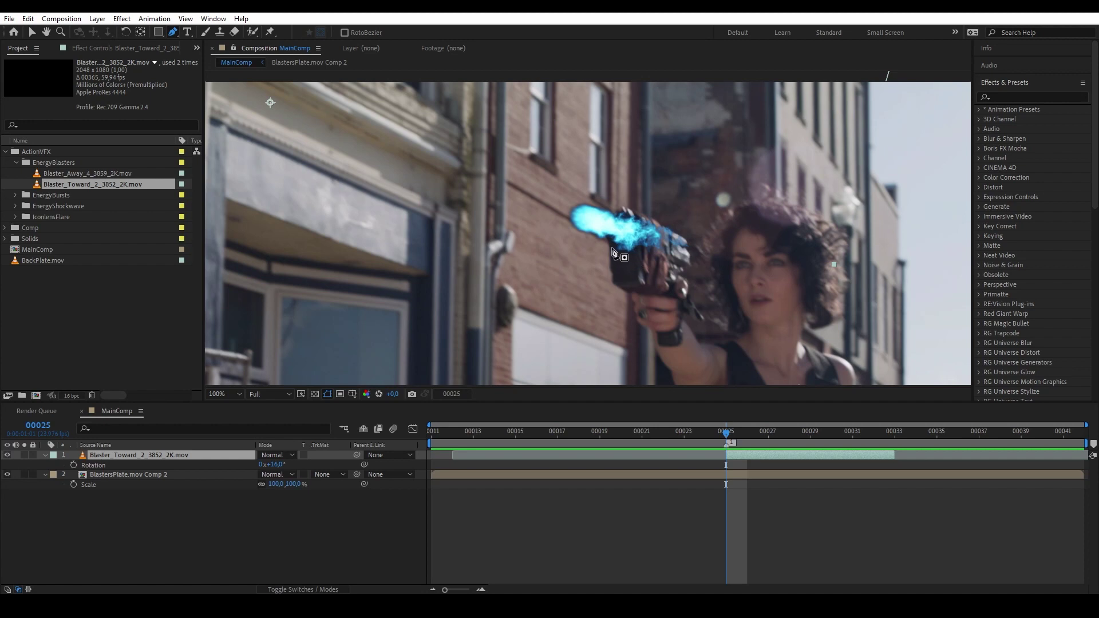
left_click_drag(611, 247, 632, 234)
left_click(621, 192)
left_click(660, 173)
left_click(717, 228)
left_click(718, 269)
left_click(612, 247)
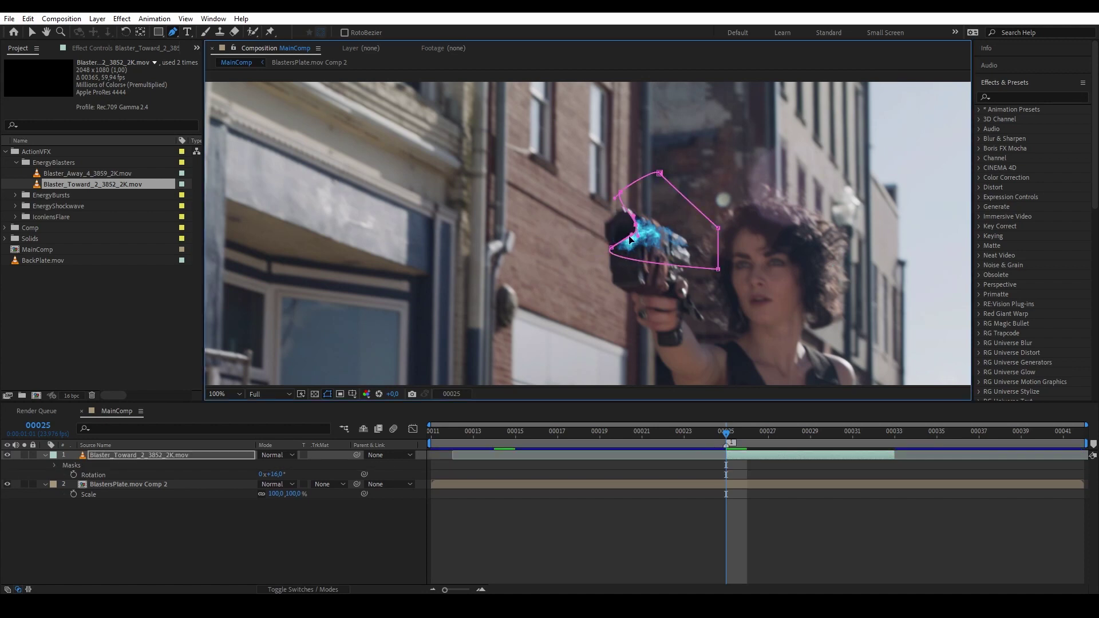
- Set the blaster layer's mask mode to Subtract and its mask feather to 24 pixels
key("m")
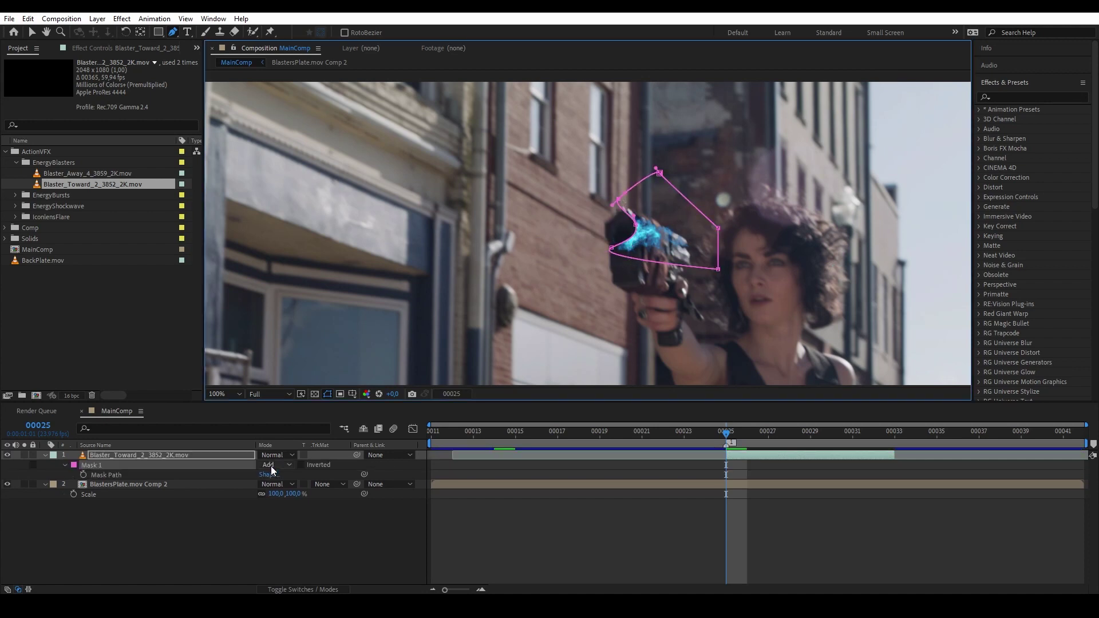
left_click(287, 464)
left_click(285, 504)
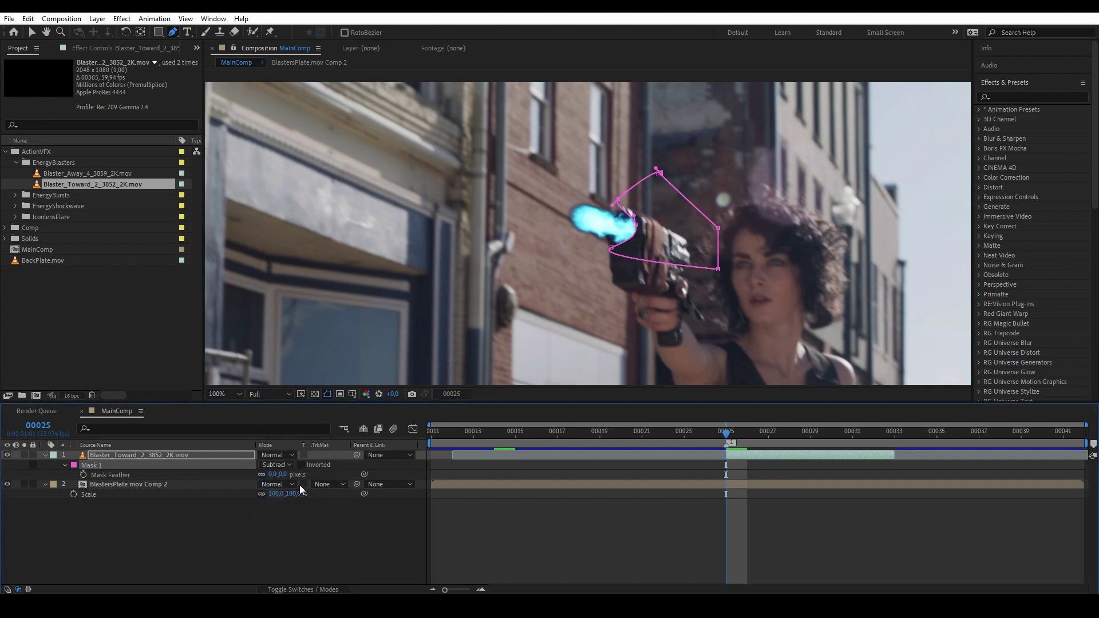
left_click(292, 475)
type("24")
key("Return")
- Nudge the masked energy bolt slightly up and away from the gun to refine its alignment with the muzzle
key("v")
left_click(571, 240)
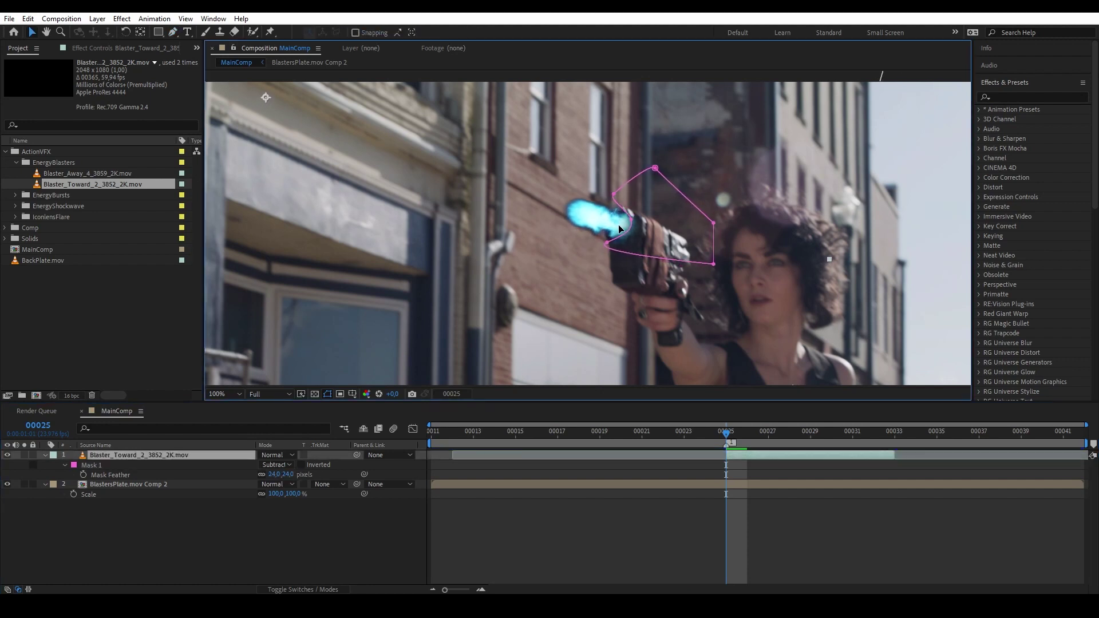
left_click_drag(571, 241, 598, 246)
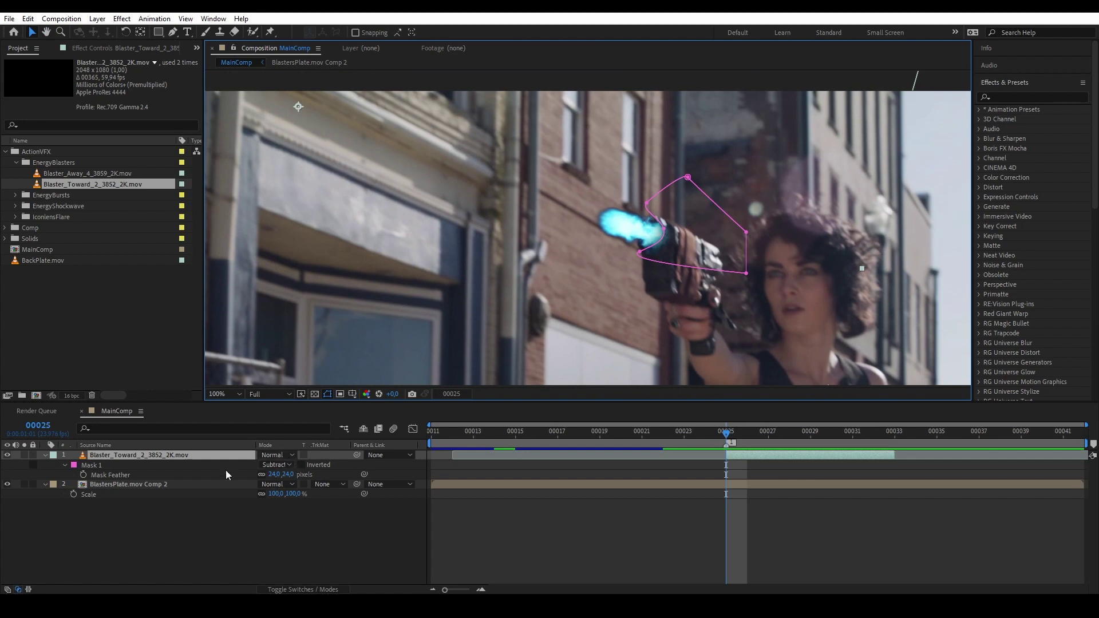
- Set the blaster layer's blending mode to Screen
left_click(207, 459)
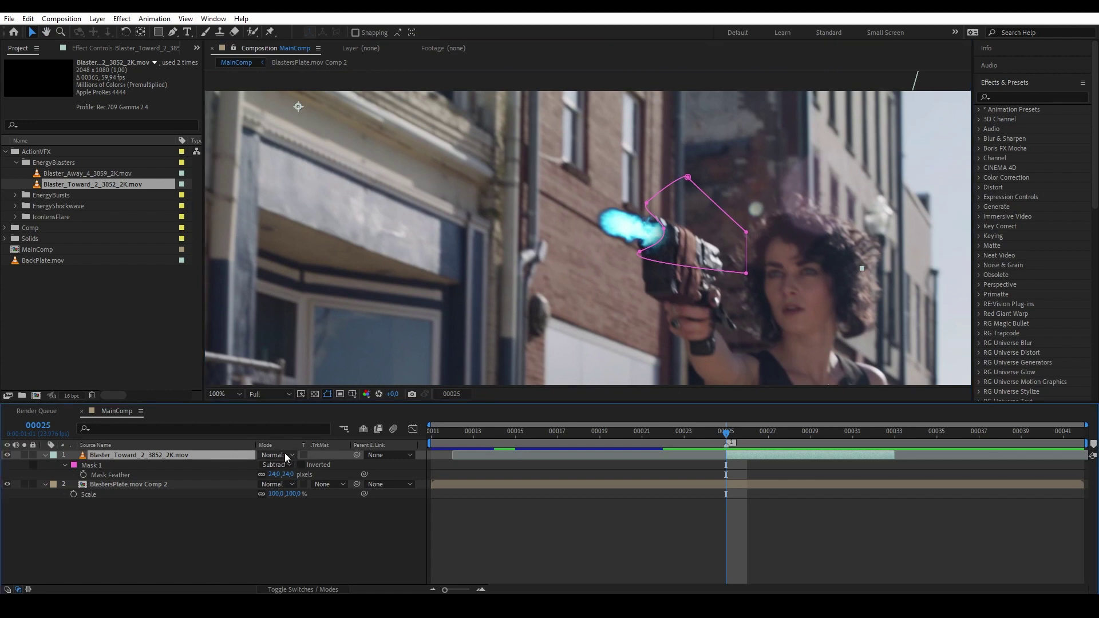
left_click(285, 455)
left_click(316, 239)
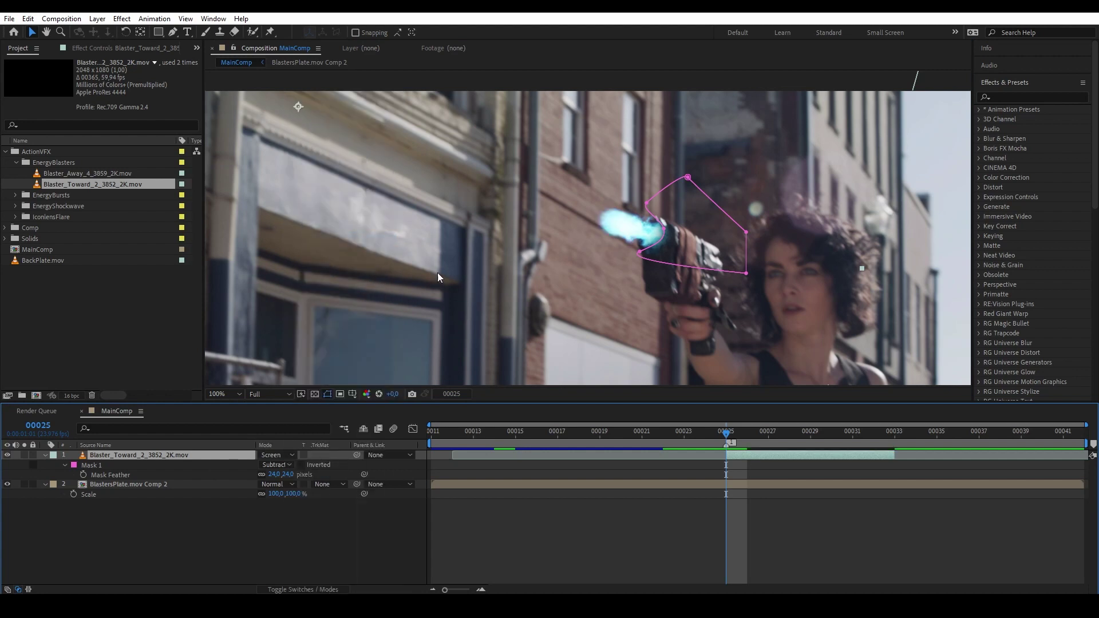
- Add Icon_45_2926_2K.mov from the IconlensFlare folder to MainComp as the top layer
scroll(607, 284, "down", 2)
left_click_drag(604, 282, 667, 232)
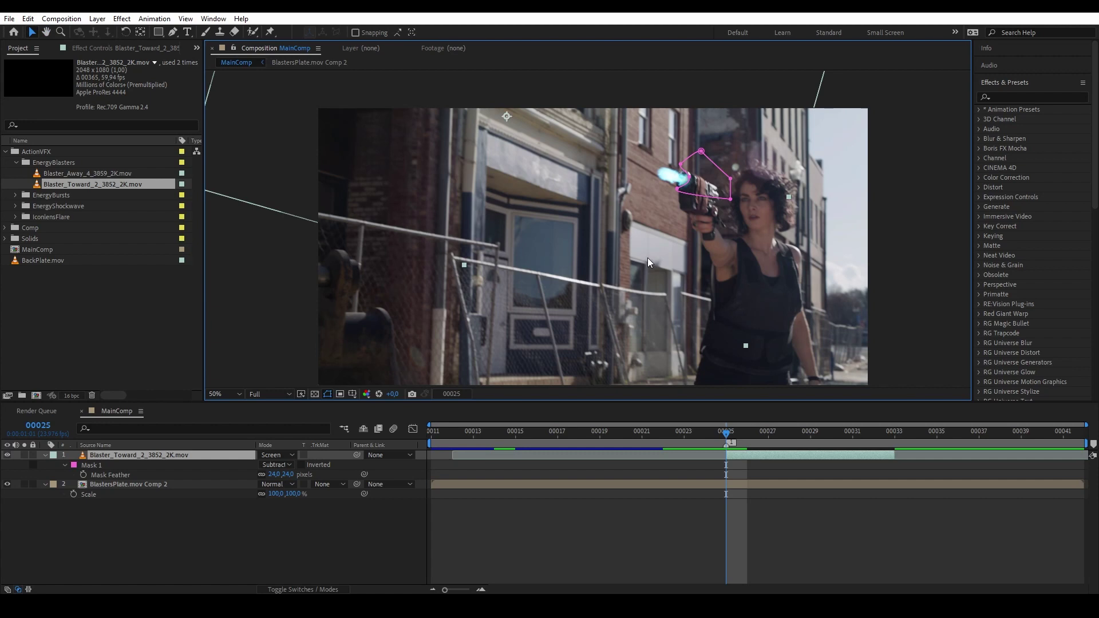
left_click(16, 217)
left_click_drag(37, 226, 562, 255)
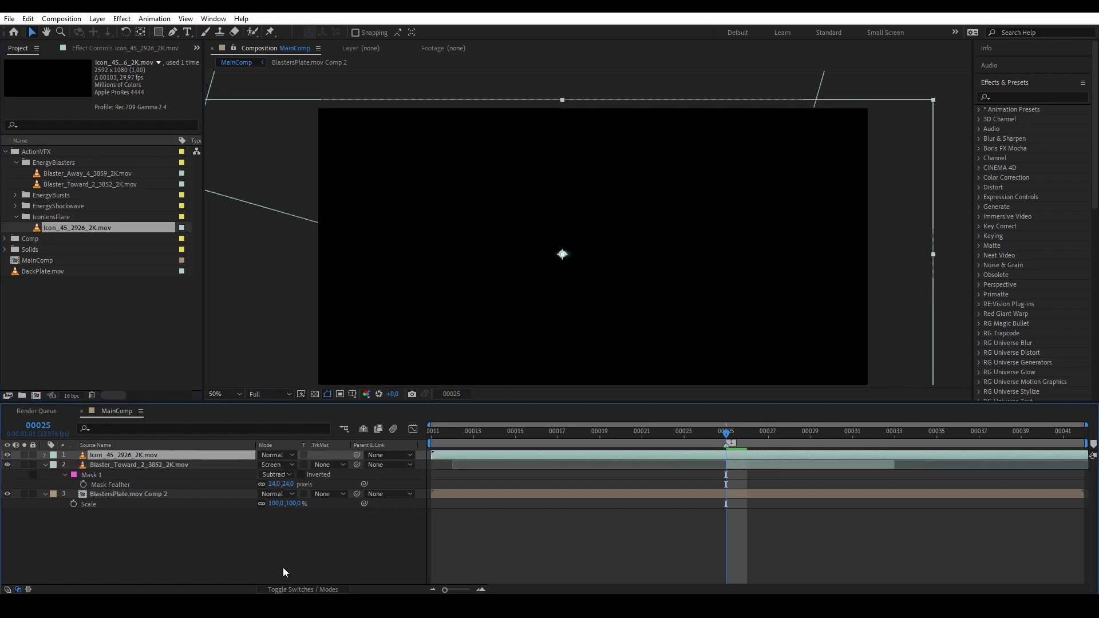
- Slide the Icon_45_2926_2K.mov flare clip earlier in time so its bright burst falls on frame 00025
left_click(282, 549)
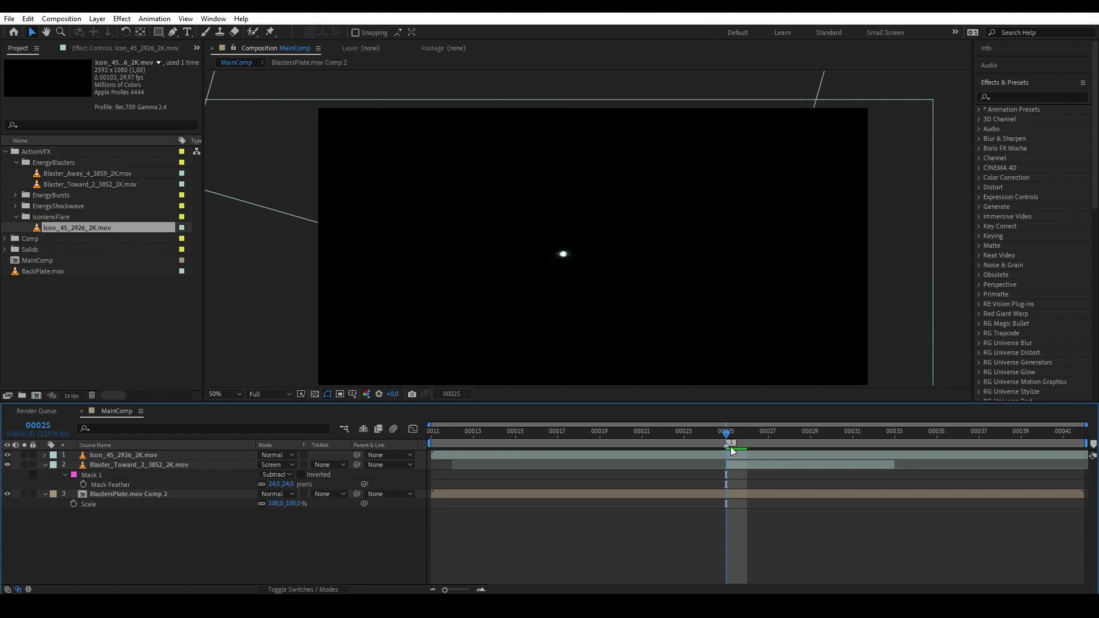
left_click(1057, 456)
left_click_drag(1045, 456, 601, 452)
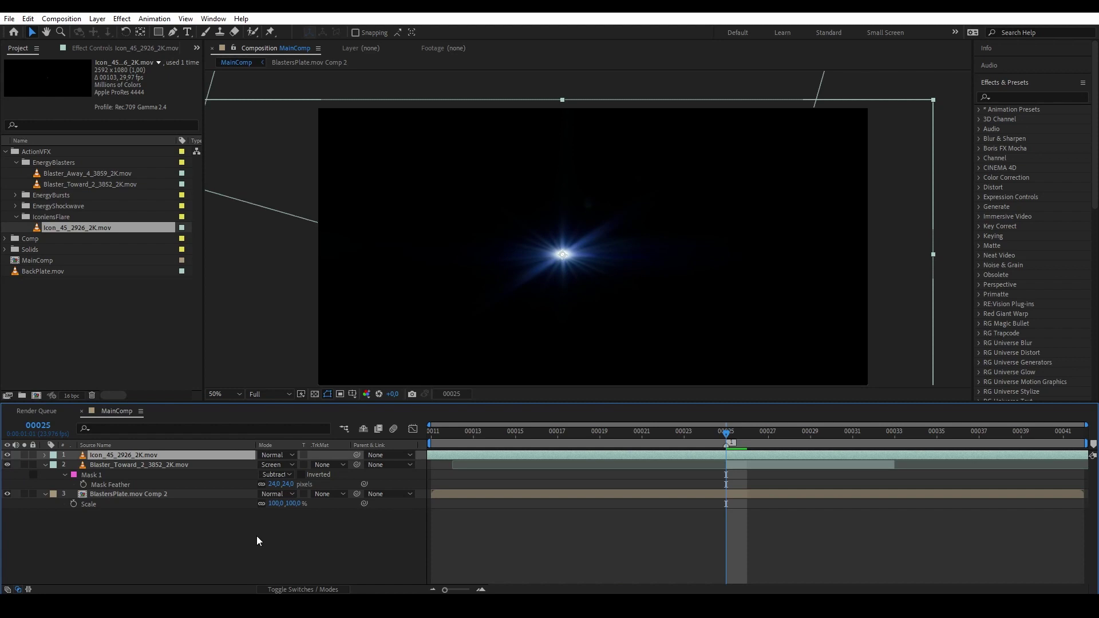
- Freeze the Icon_45_2926_2K.mov flare layer on its image at frame 00025 and play back the frames around it
right_click(228, 454)
mouse_move(311, 190)
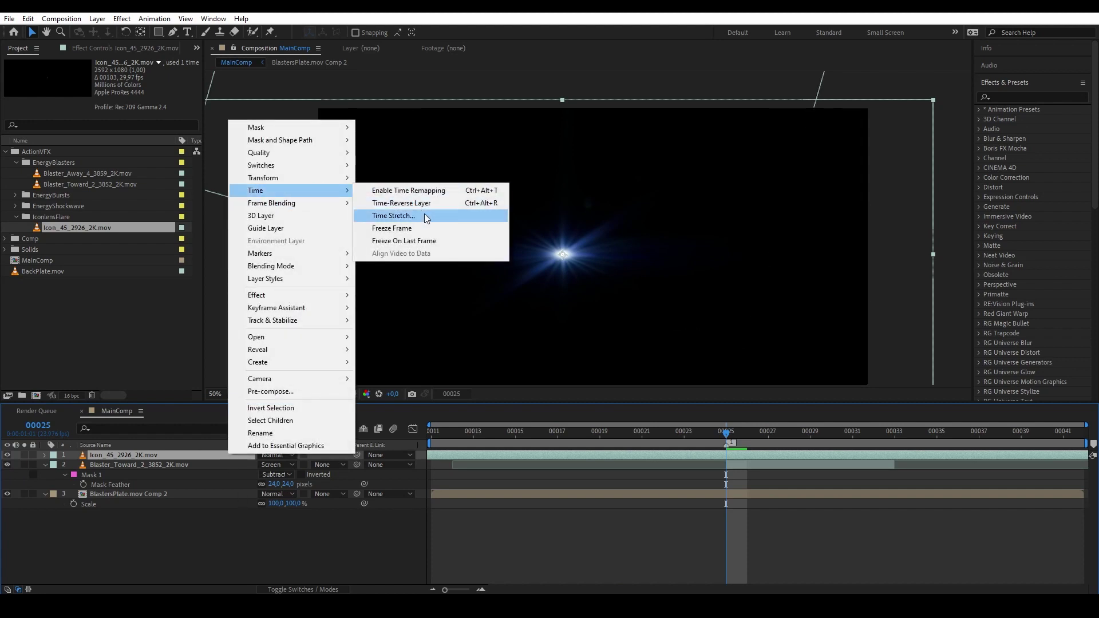
left_click(430, 228)
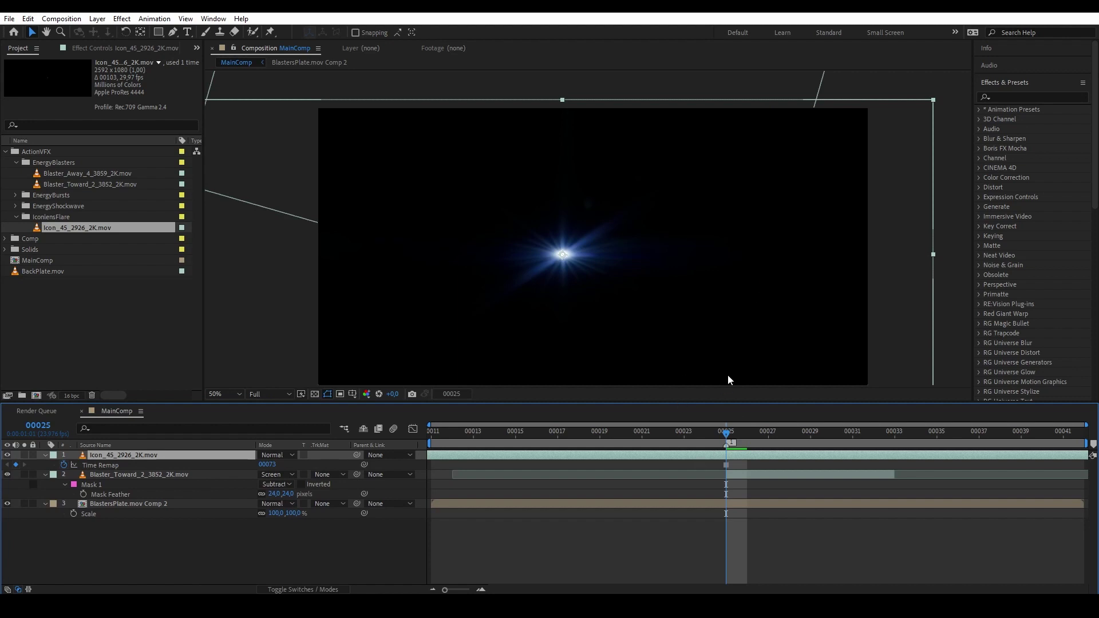
left_click(704, 434)
key("space")
key("space")
left_click_drag(703, 444, 729, 441)
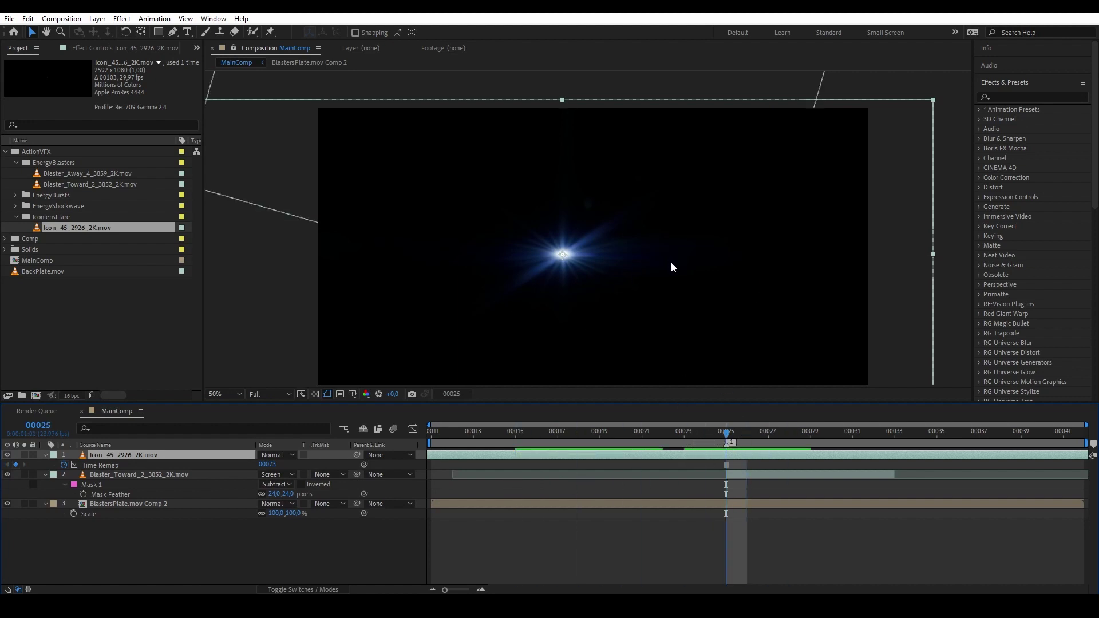
- Set the flare layer's blending mode to Add after comparing it with Screen
left_click(291, 455)
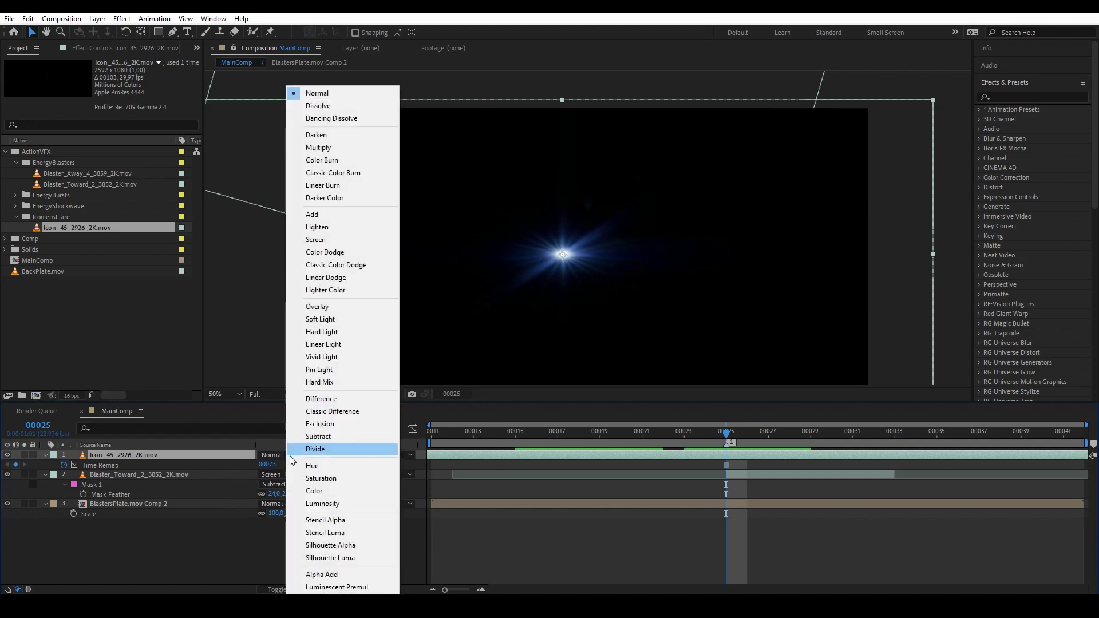
left_click(321, 215)
key("period")
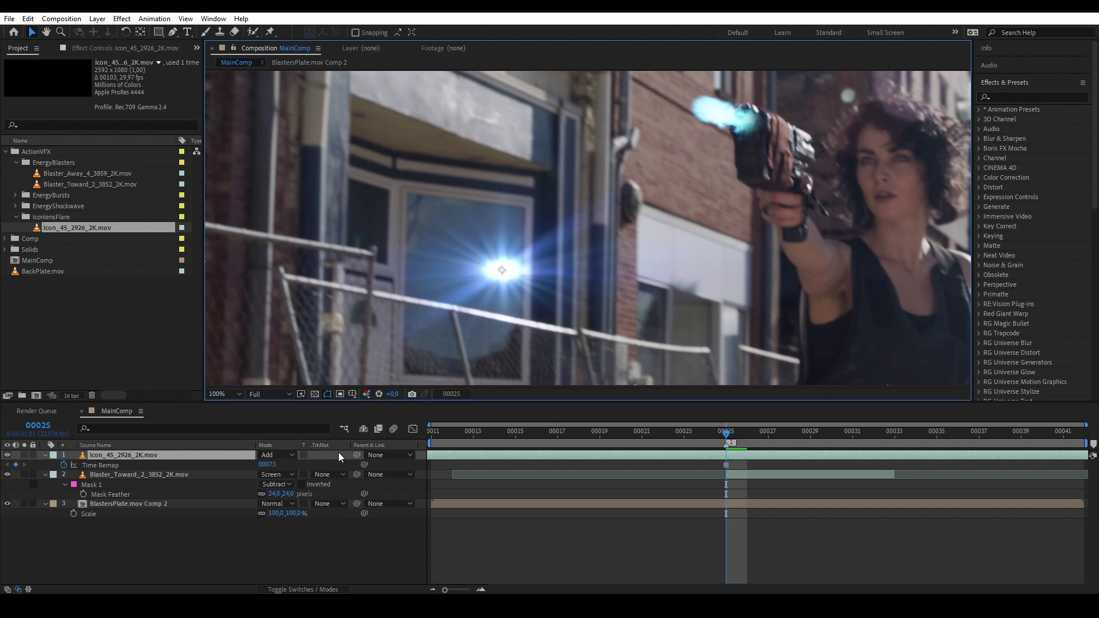
left_click(281, 456)
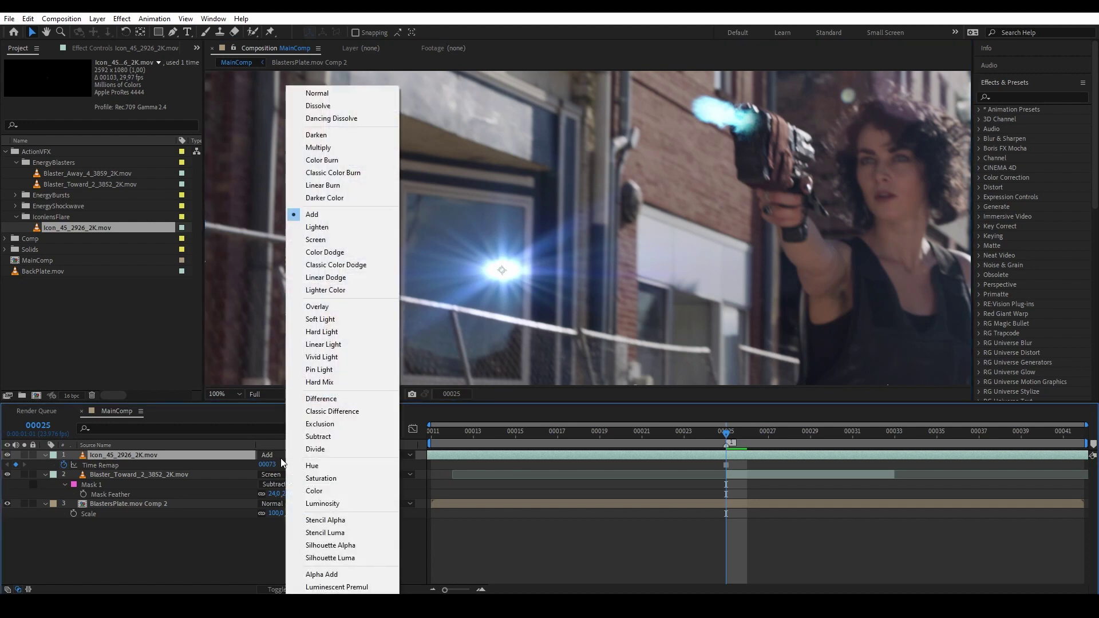
left_click(356, 240)
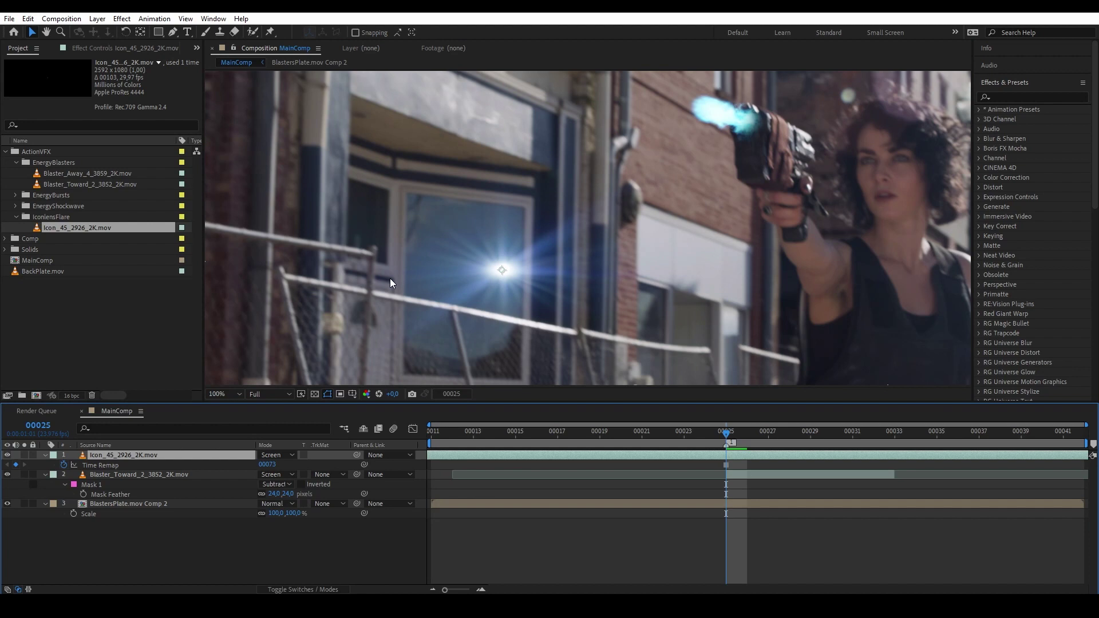
left_click(282, 455)
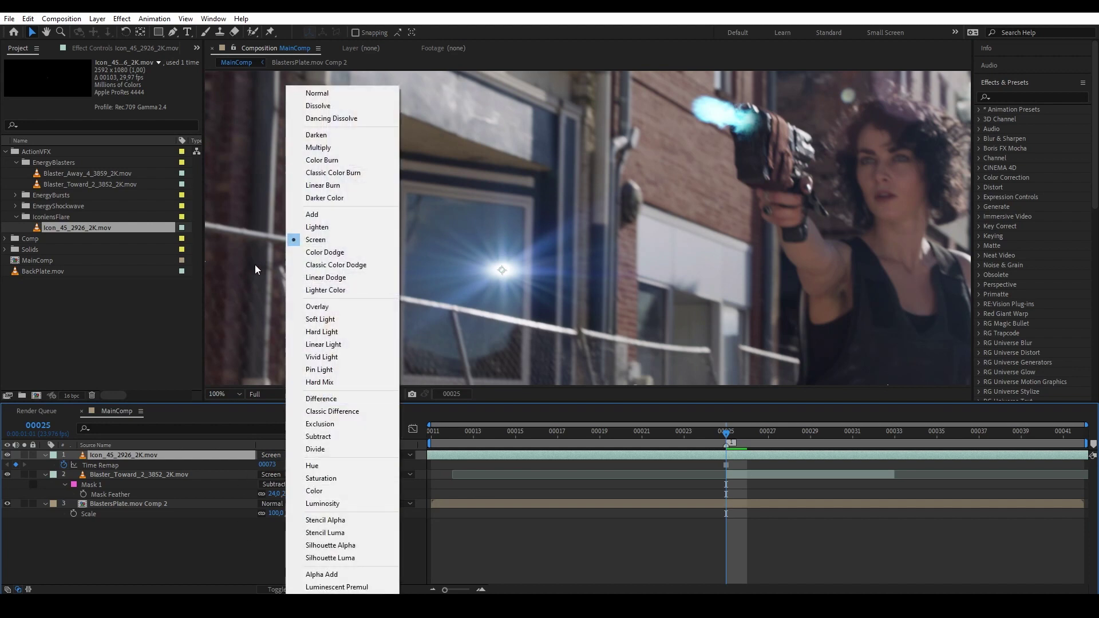
left_click(342, 215)
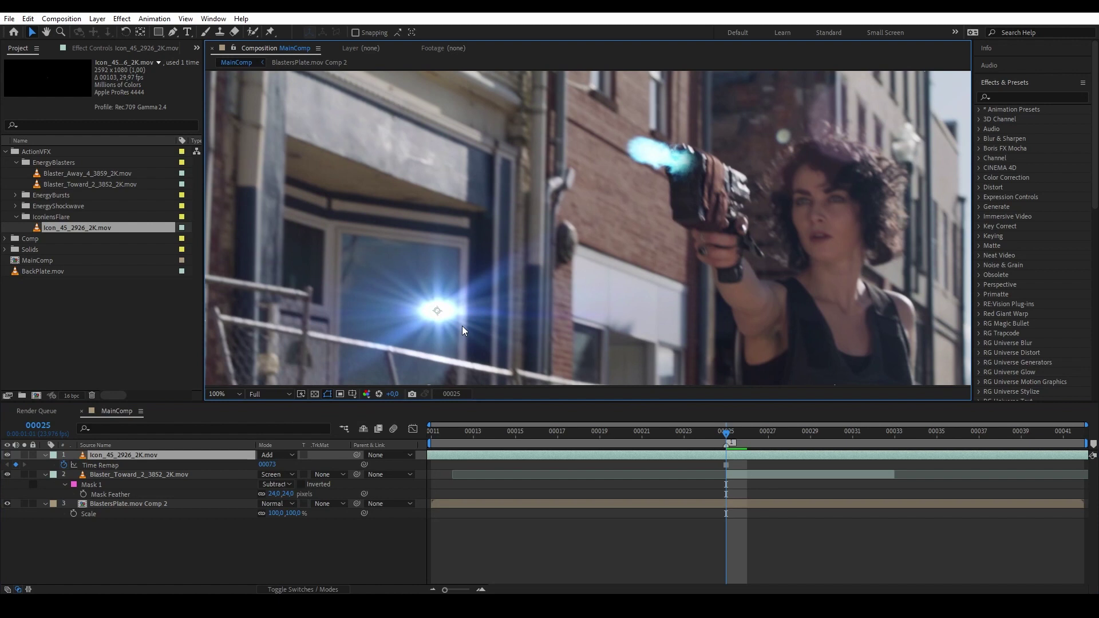
- Move the flare onto the gun's muzzle and trim its layer to the single frame 00025
left_click_drag(450, 329, 693, 173)
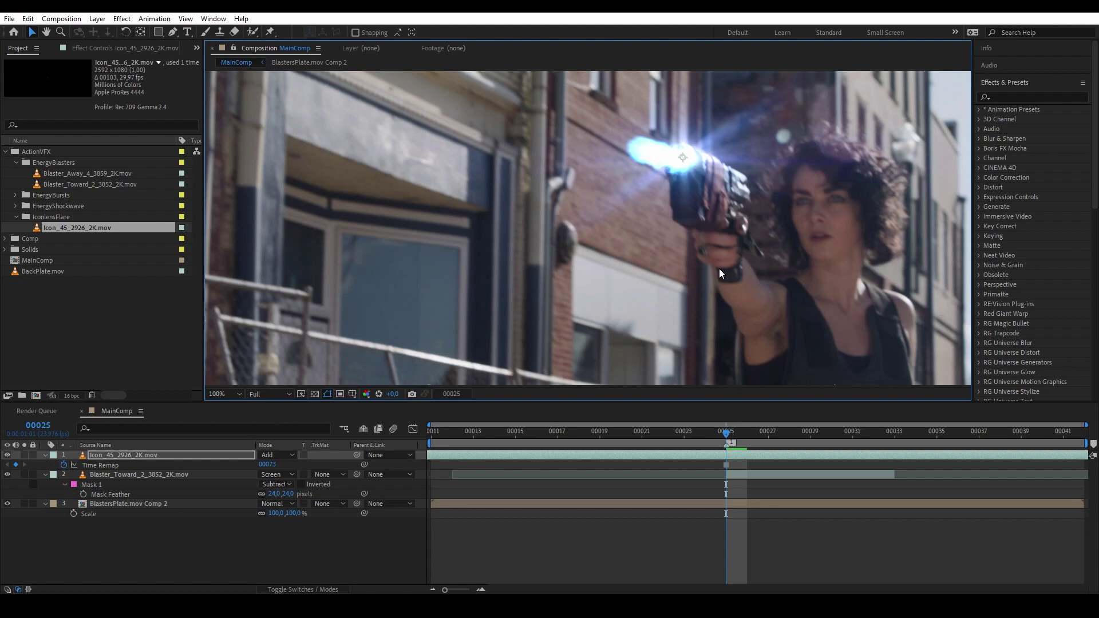
key("alt+bracketleft")
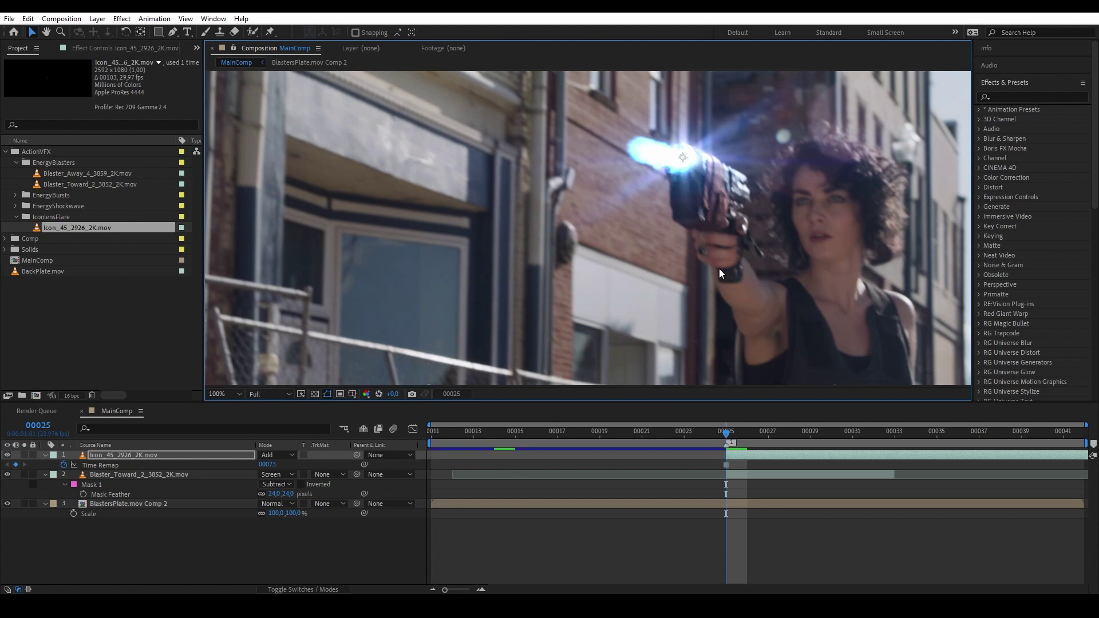
key("alt+bracketright")
- Scale the flare layer to 128% and preview the shot, ending back at frame 00025
key("s")
key("comma")
key("space")
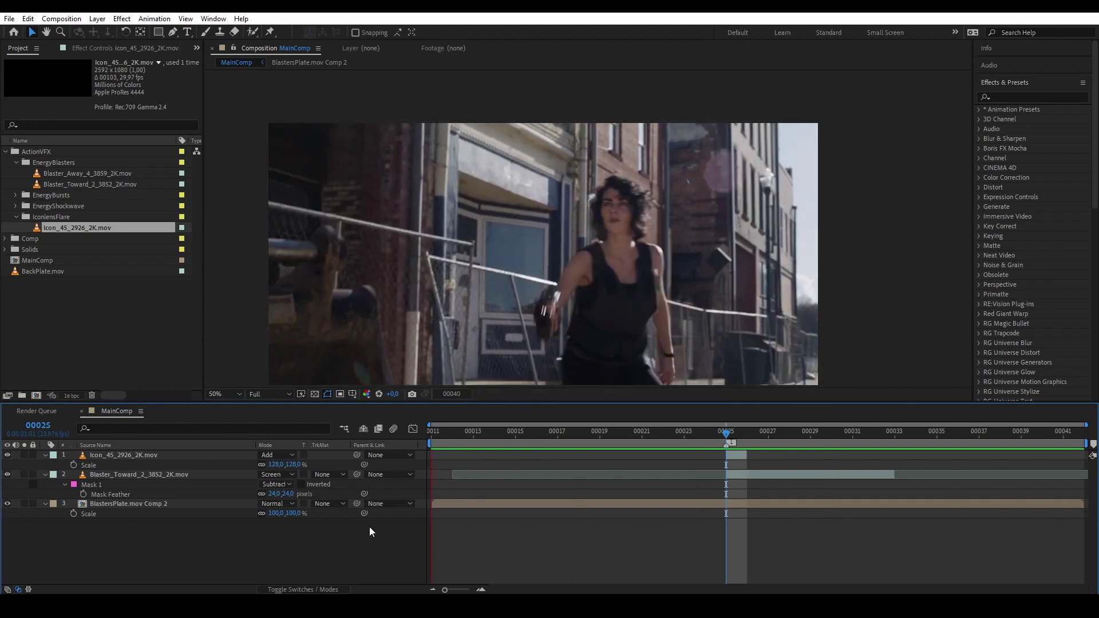
key("Page_Down")
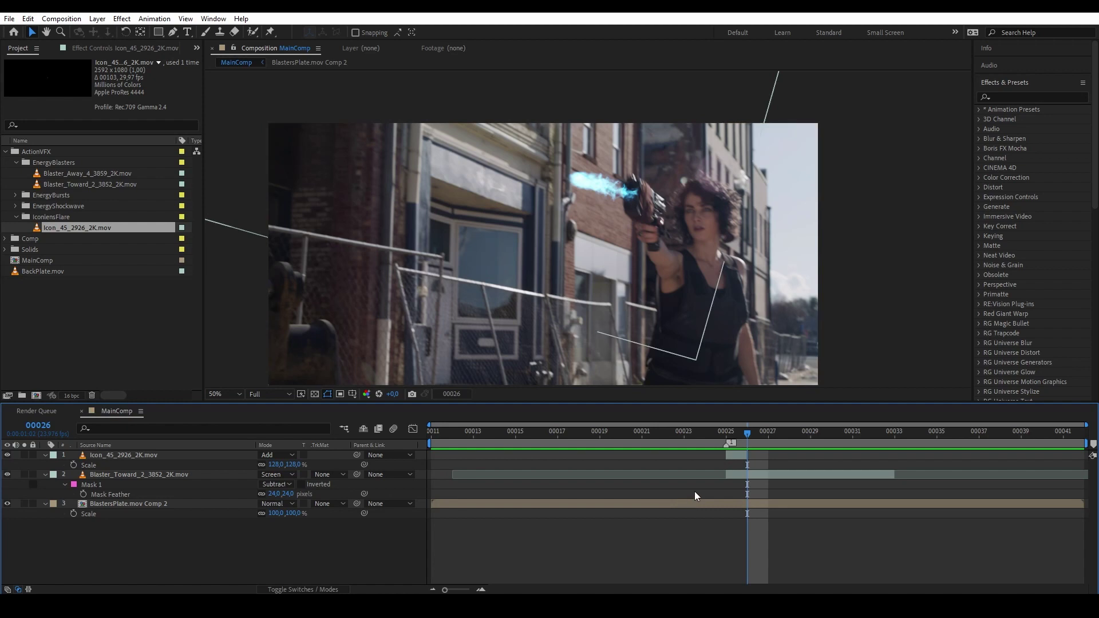
left_click(733, 437)
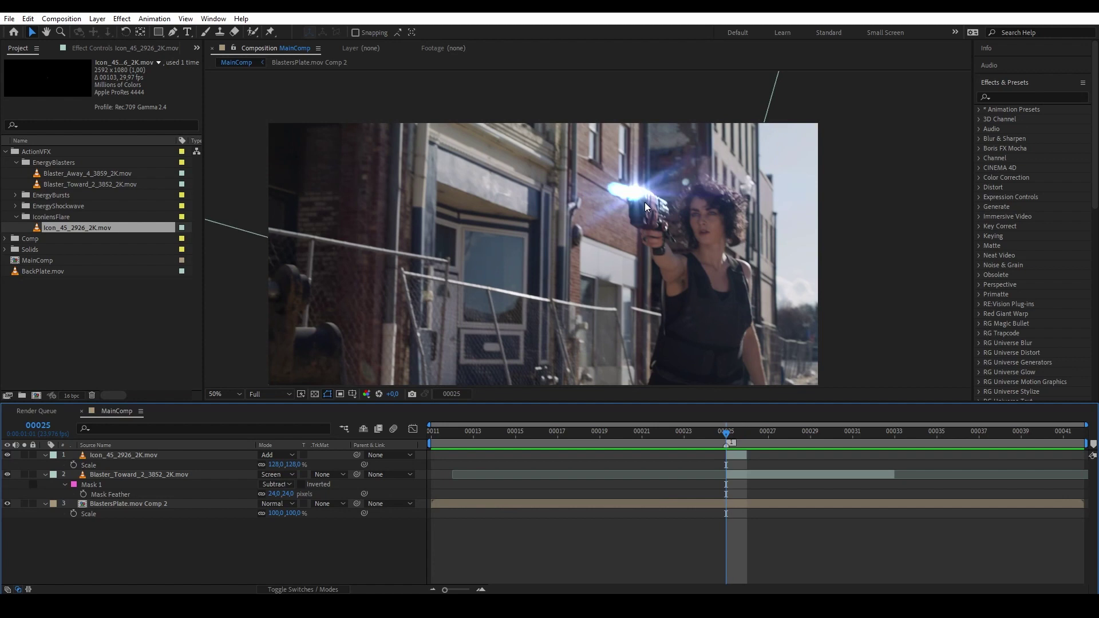
- Add Energy_Burst_Front_3_2706_2K.mov from the EnergyBursts folder beneath the blaster layer and position it around the gun's muzzle
left_click(15, 195)
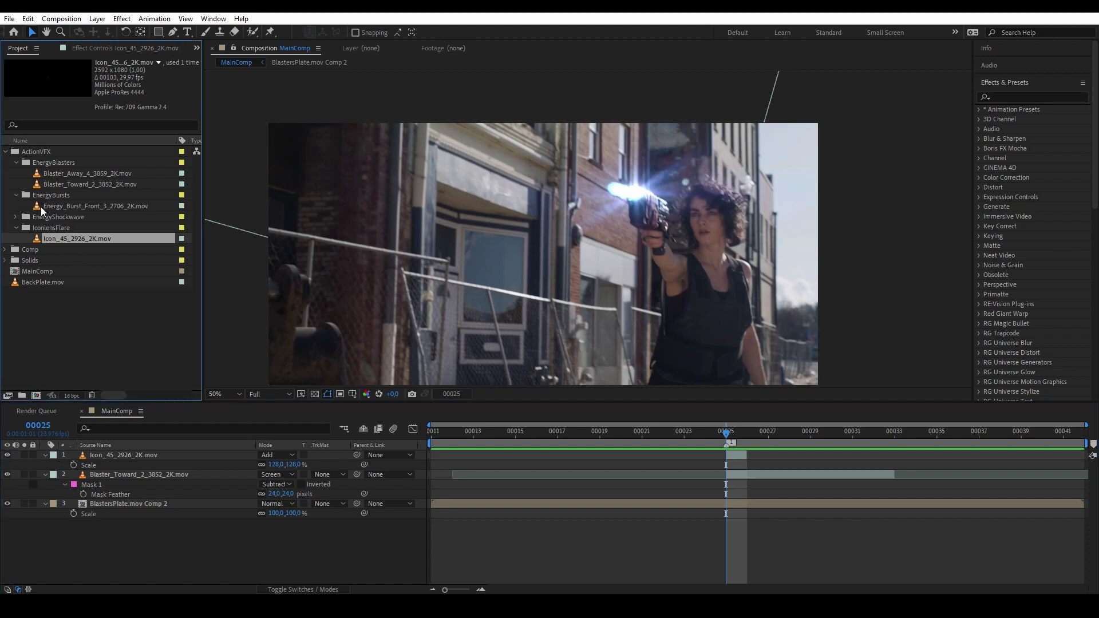
left_click(40, 208)
left_click_drag(36, 204, 607, 249)
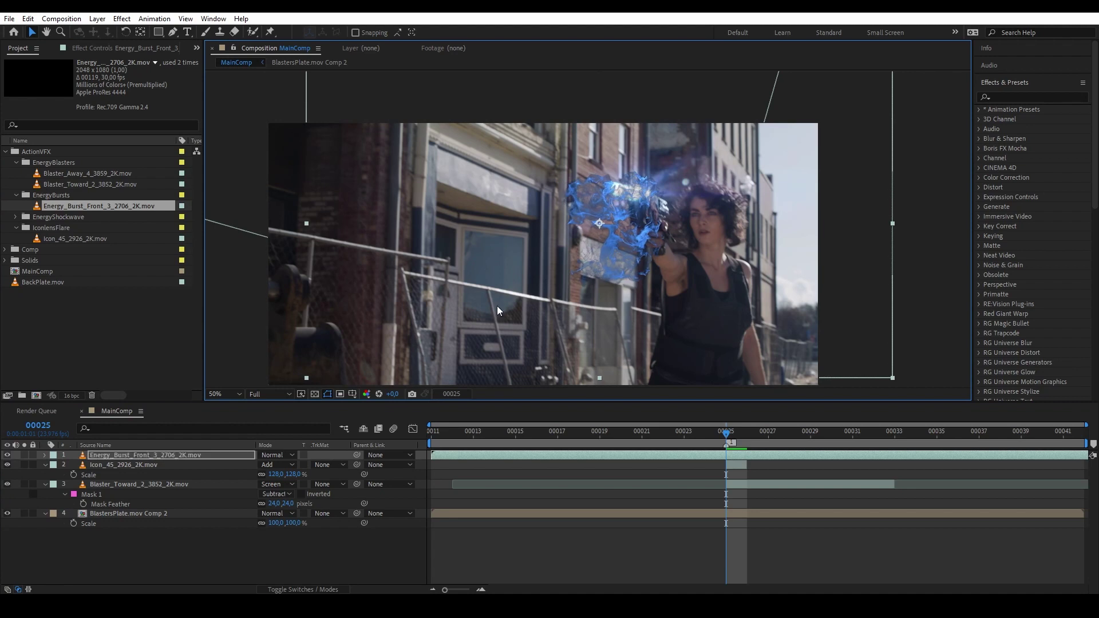
left_click_drag(115, 457, 132, 502)
left_click_drag(621, 252, 641, 224)
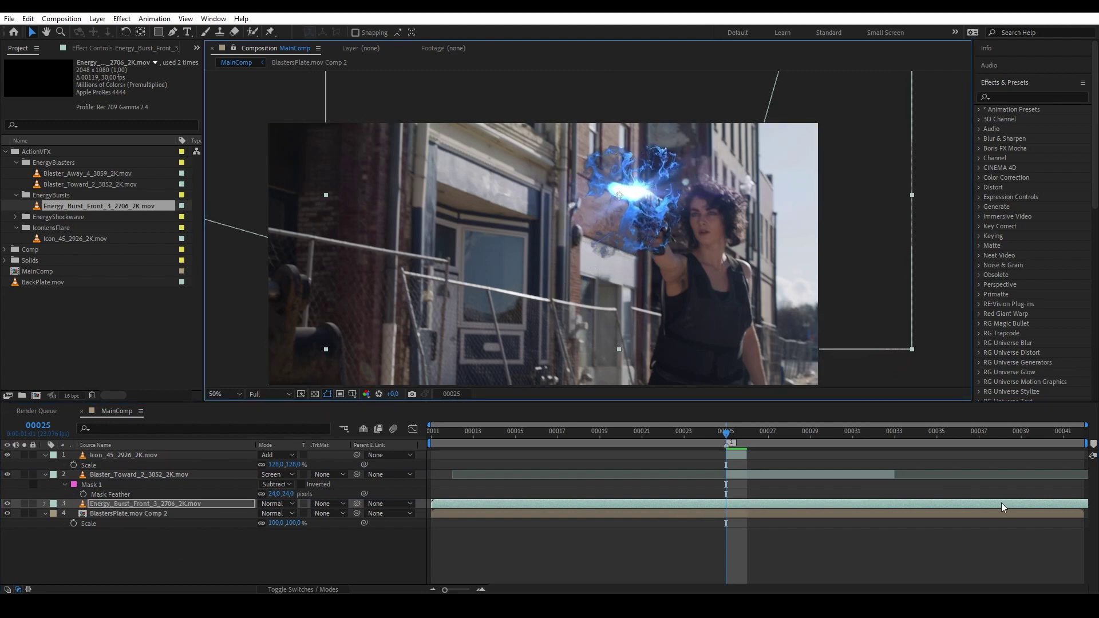
- Slide the energy burst clip earlier so its burst is fuller at frame 00025, and trim the layer's start to that frame
left_click_drag(1000, 502, 812, 503)
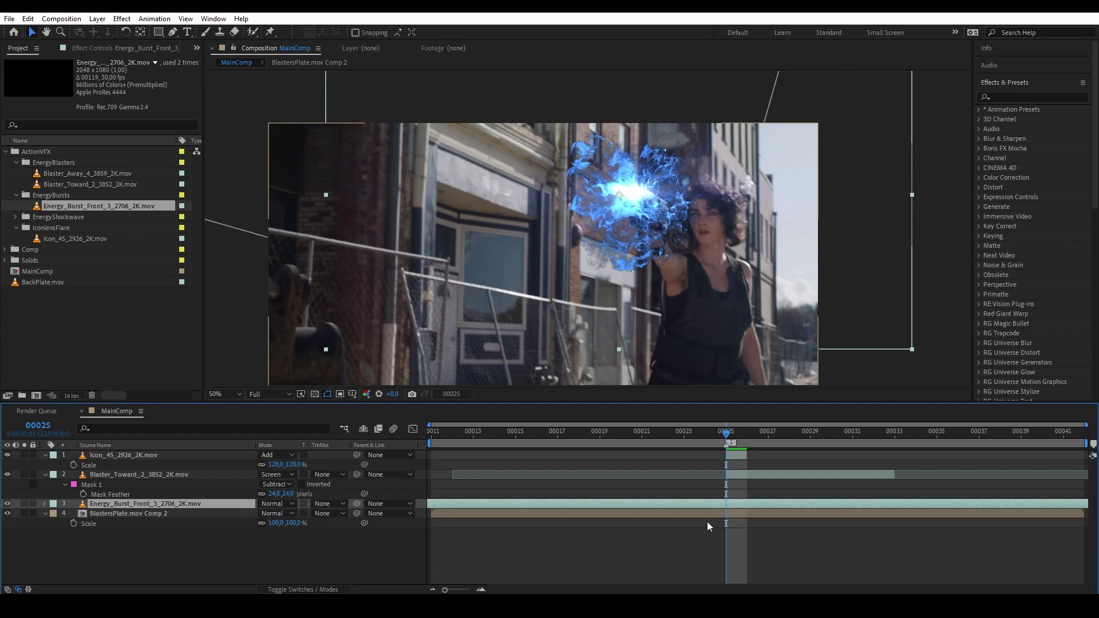
key("alt+bracketleft")
key("space")
left_click_drag(811, 432, 728, 432)
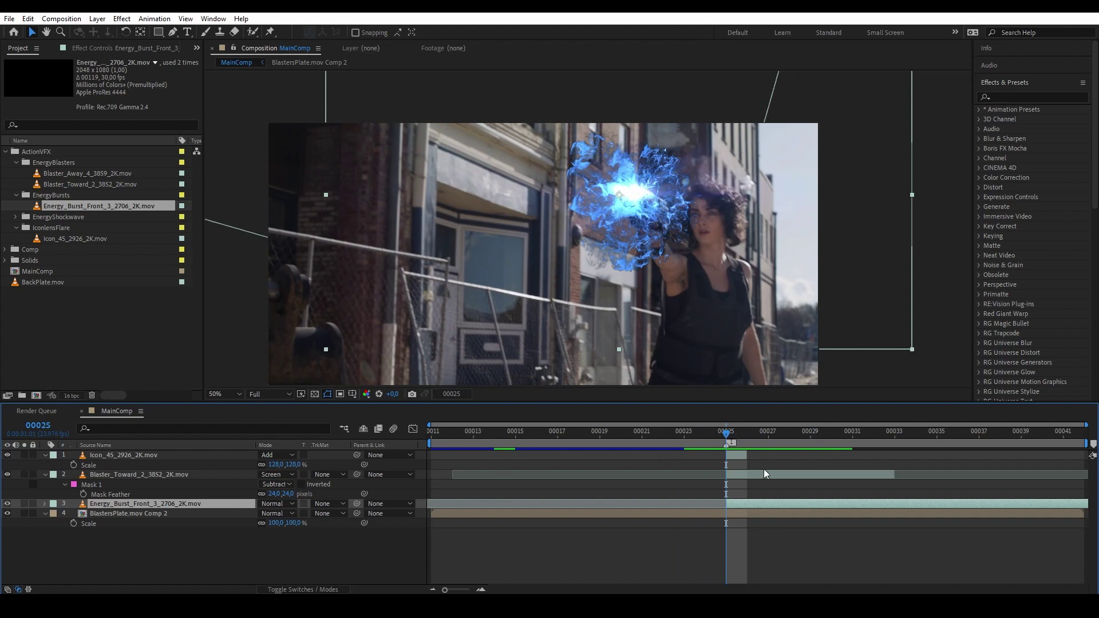
- Scale the energy burst layer to 62% and nudge it slightly right onto the muzzle
key("s")
left_click_drag(284, 513, 333, 462)
left_click_drag(593, 218, 599, 218)
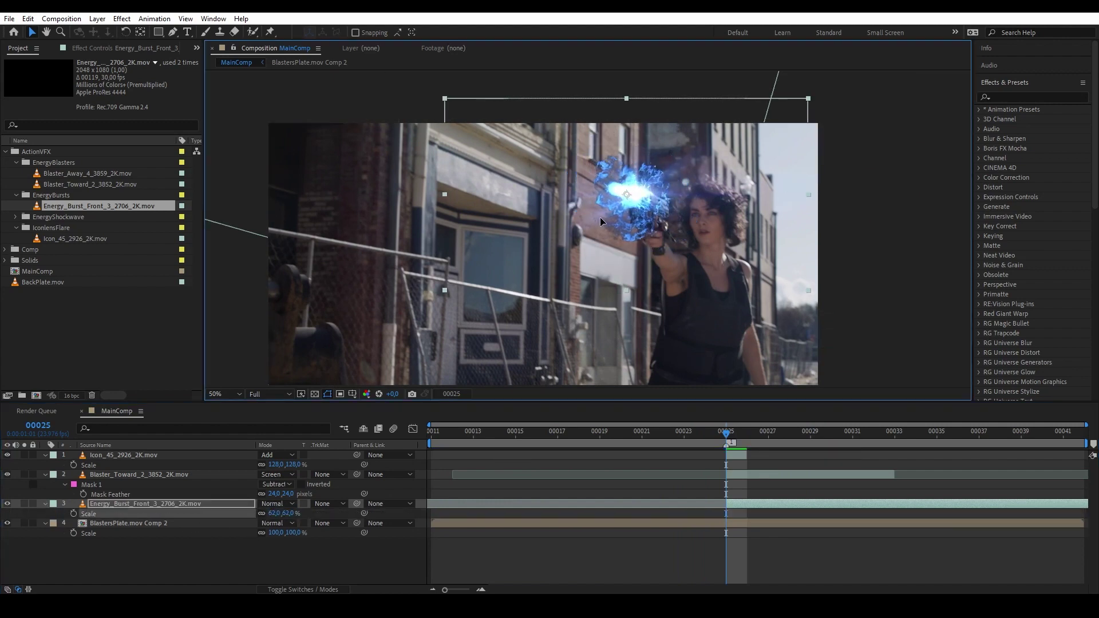
- Set the energy burst layer's blending mode to Screen and review how the burst plays out from frame 00025
left_click(271, 503)
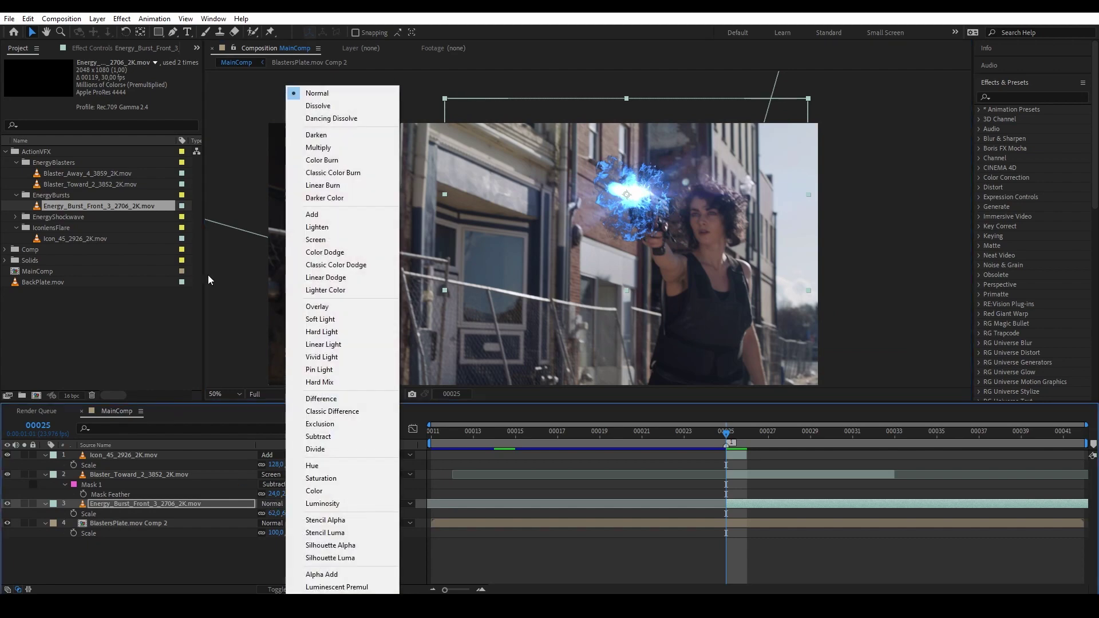
left_click(333, 240)
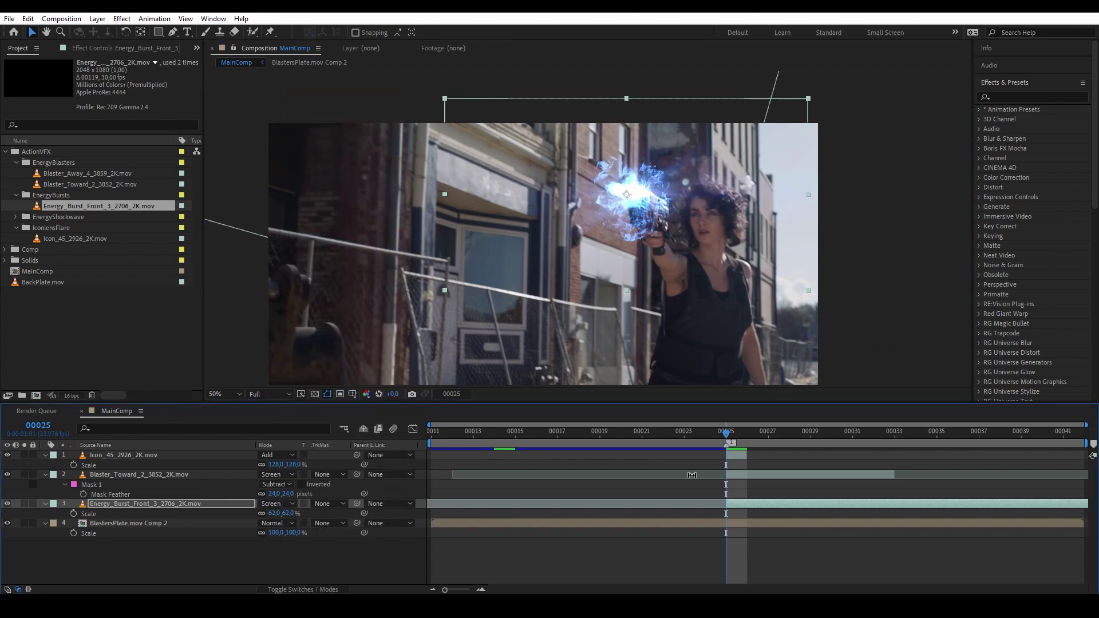
key("space")
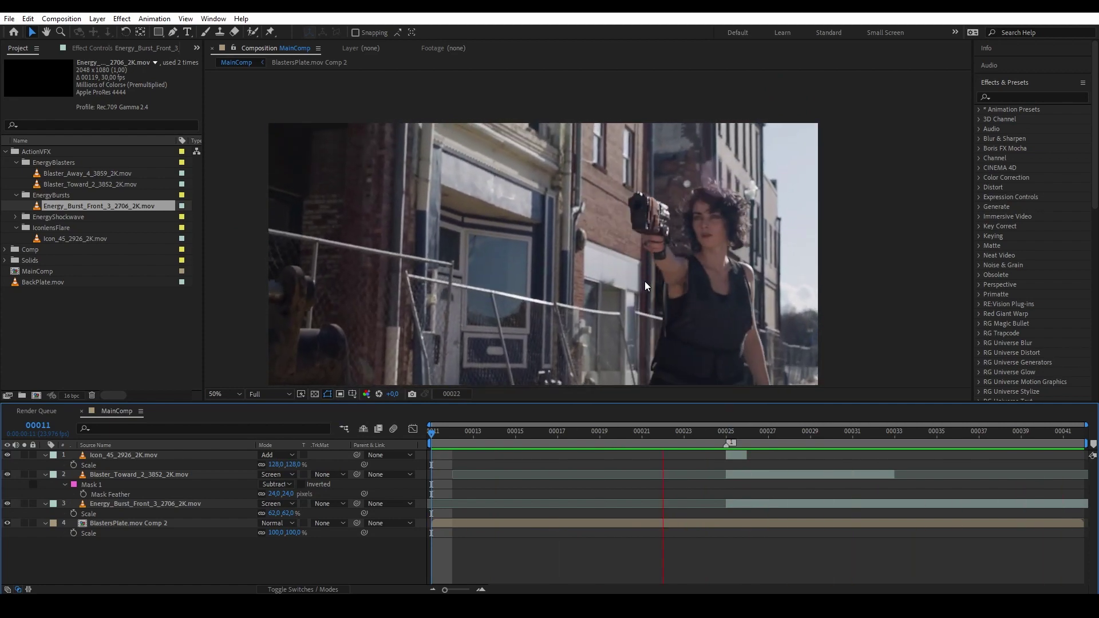
left_click_drag(726, 431, 1063, 432)
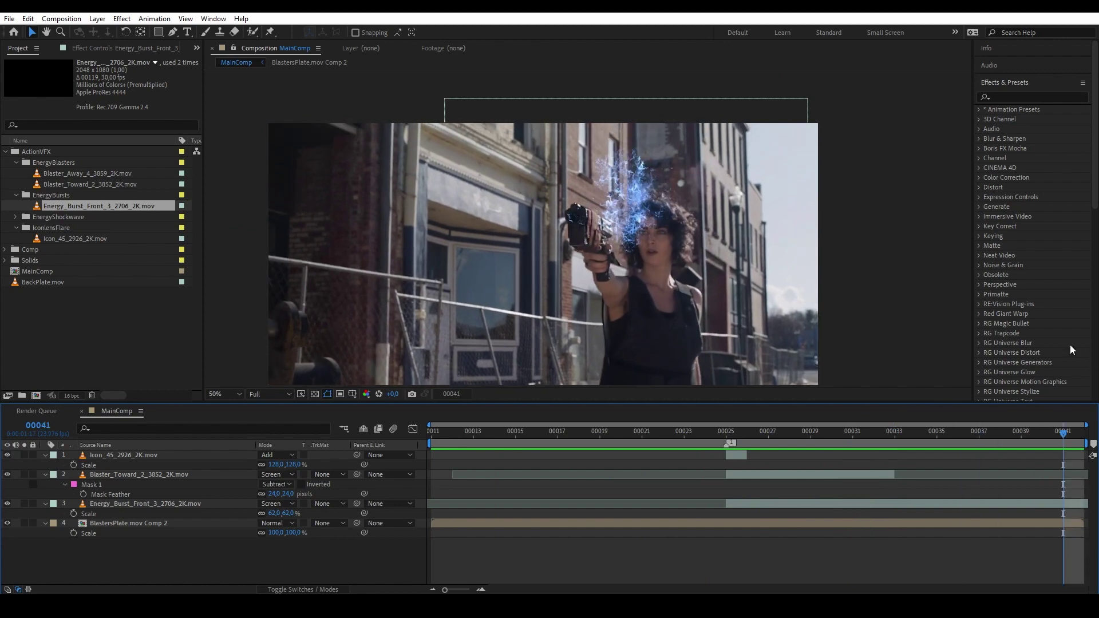
left_click(732, 432)
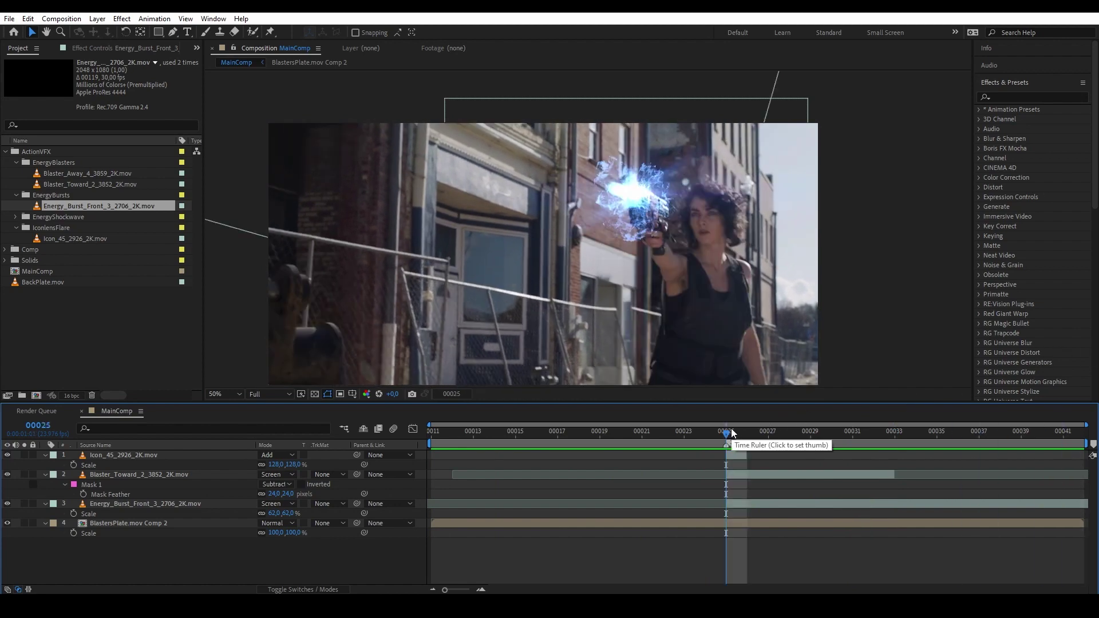
left_click_drag(731, 432, 1086, 379)
left_click_drag(795, 432, 725, 435)
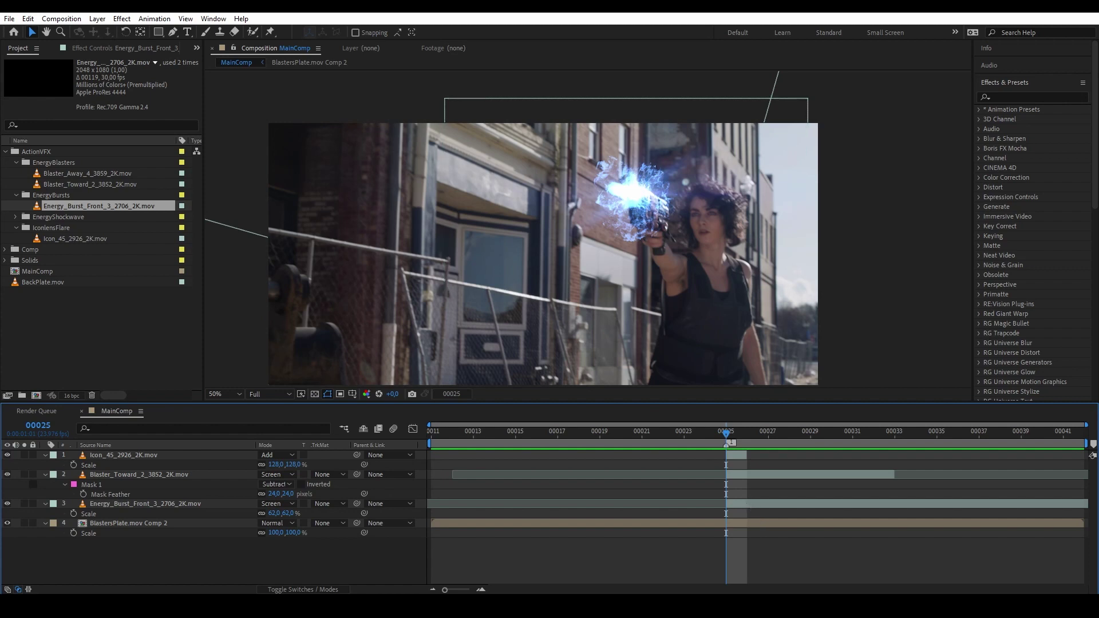
- Time-stretch the energy burst layer with a stretch factor of 25, holding its in-point, and preview the shot
left_click(746, 503)
right_click(744, 508)
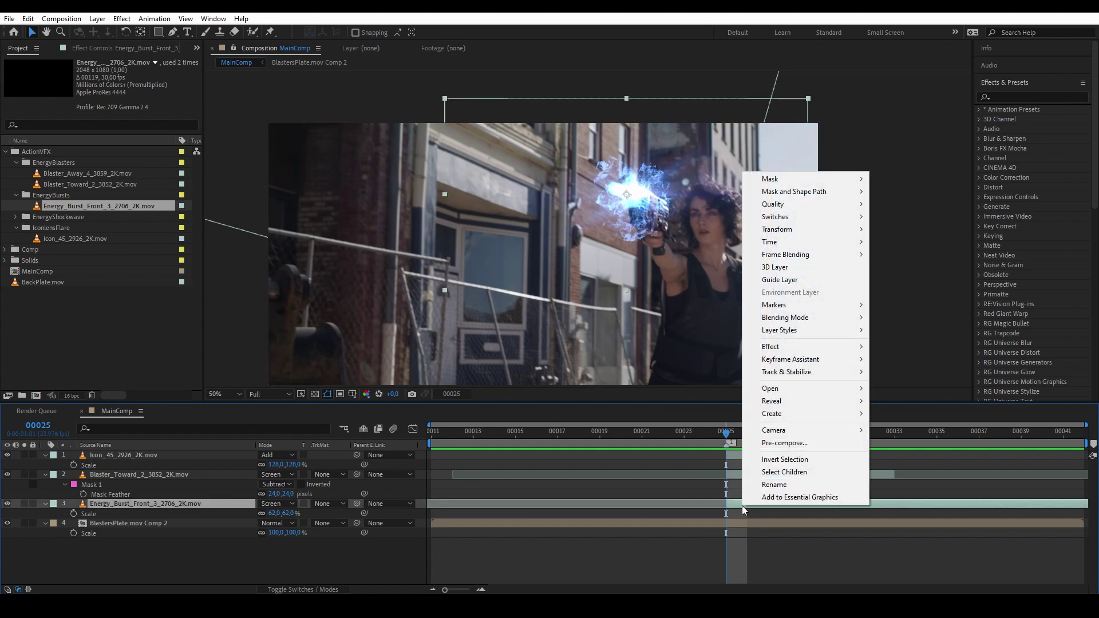
mouse_move(759, 241)
left_click(916, 270)
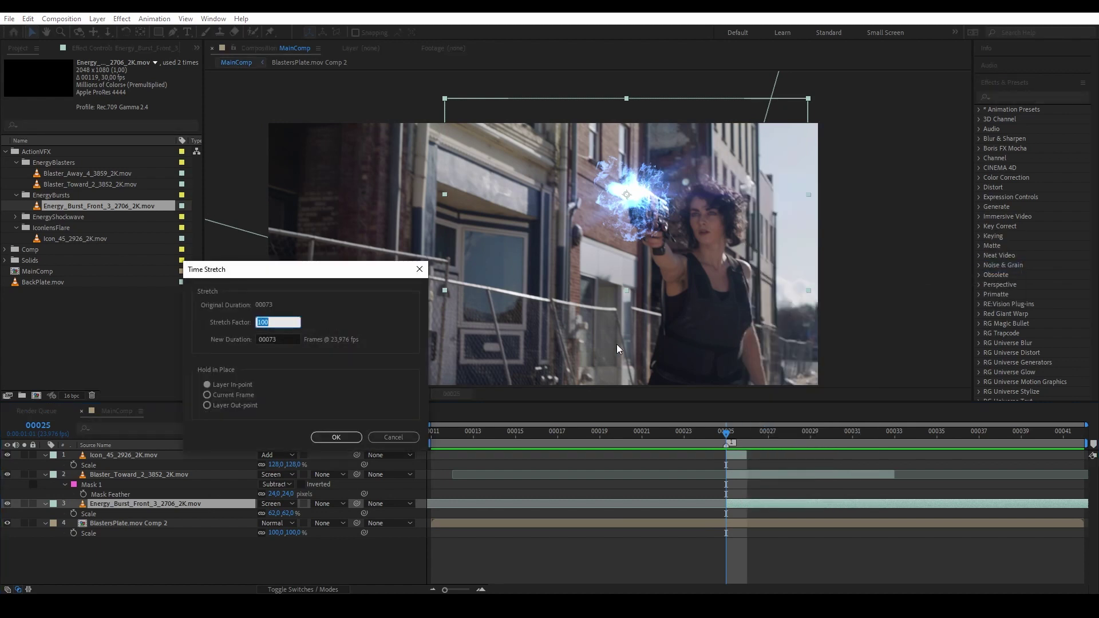
type("25")
key("Return")
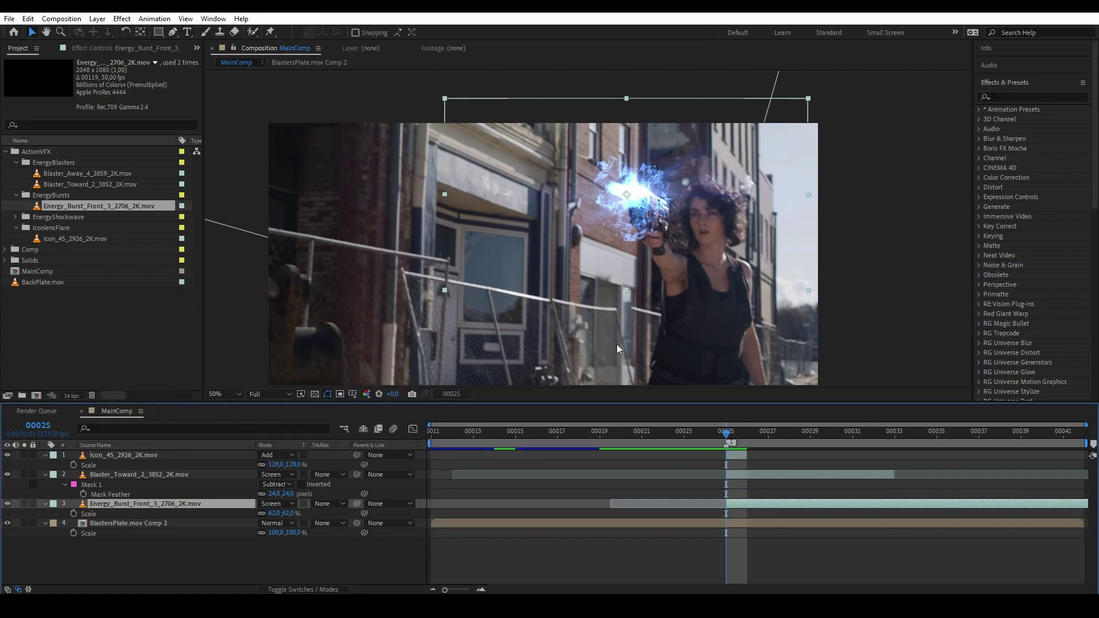
key("space")
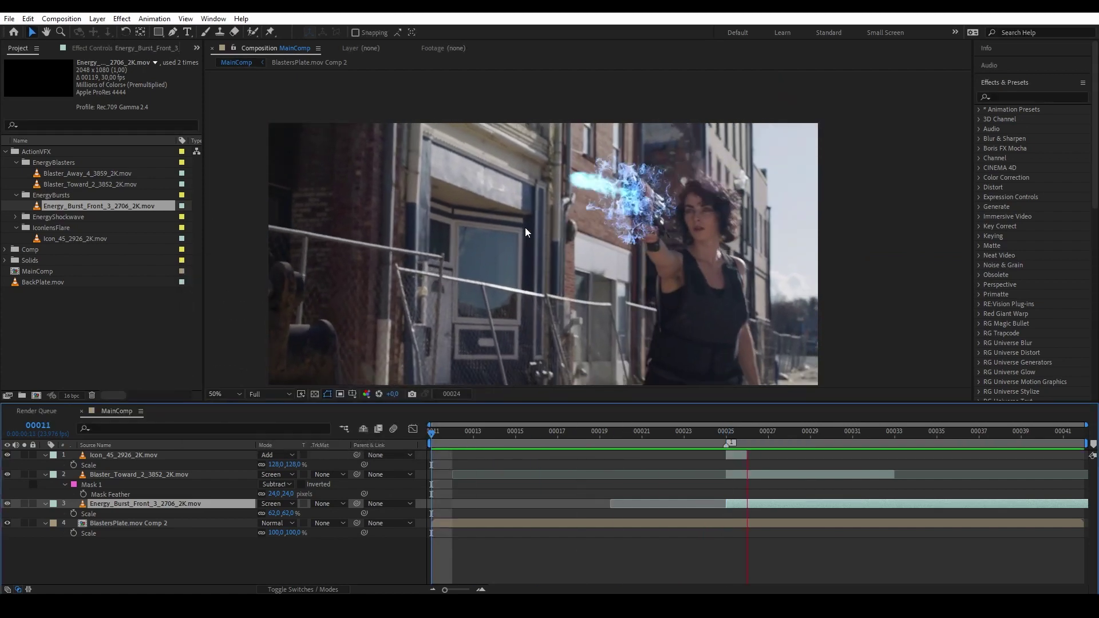
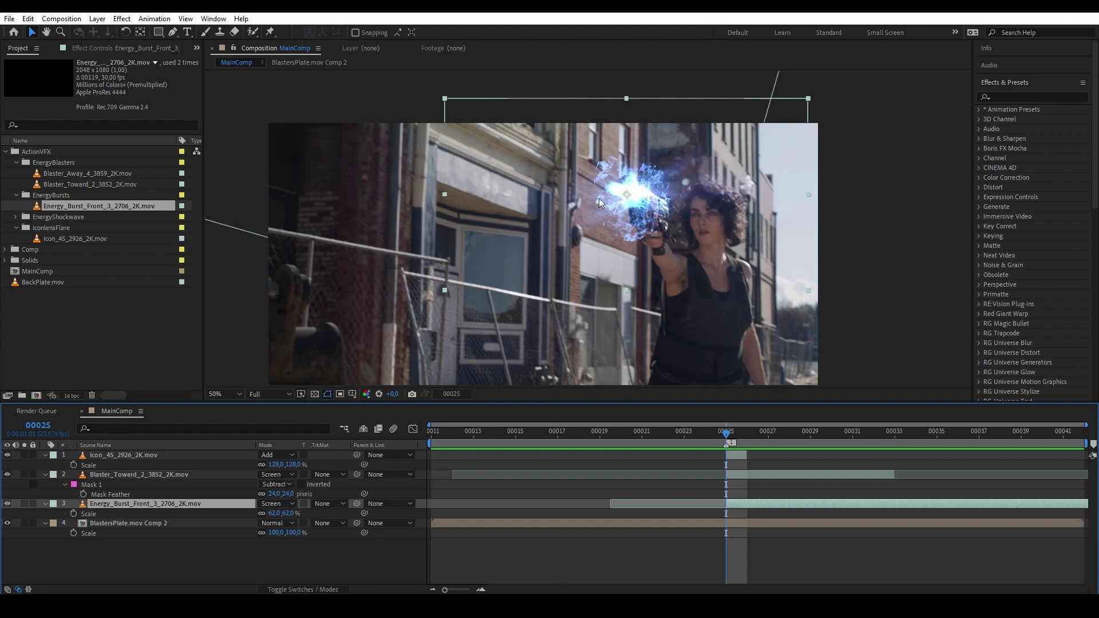
- Add Energy_Shockwave_Top_10_2781_2K.mov from the EnergyShockwave folder to MainComp as the top layer
left_click(15, 216)
left_click_drag(43, 227, 577, 260)
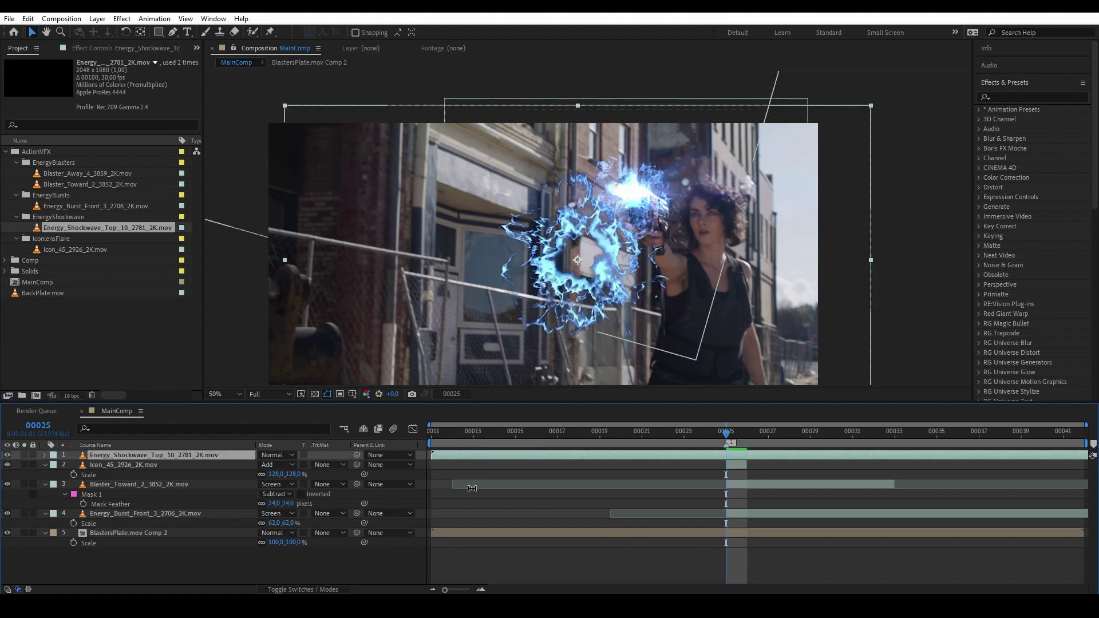
- Slide the shockwave clip to begin at frame 00020, trim its layer's start to frame 00025, and preview it
left_click_drag(460, 459, 646, 432)
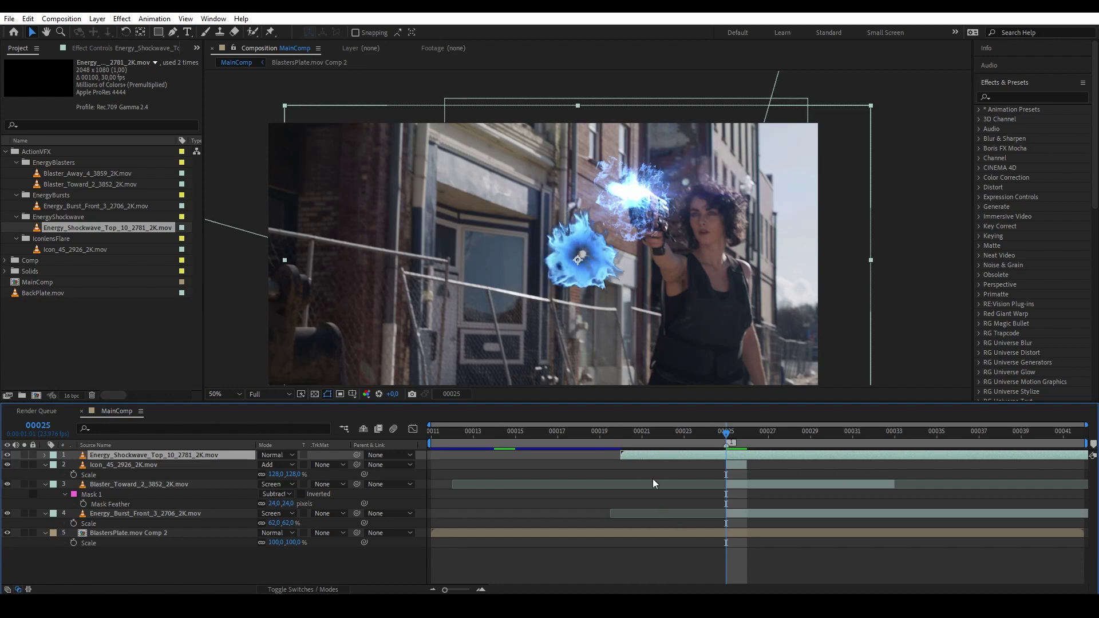
key("alt+bracketleft")
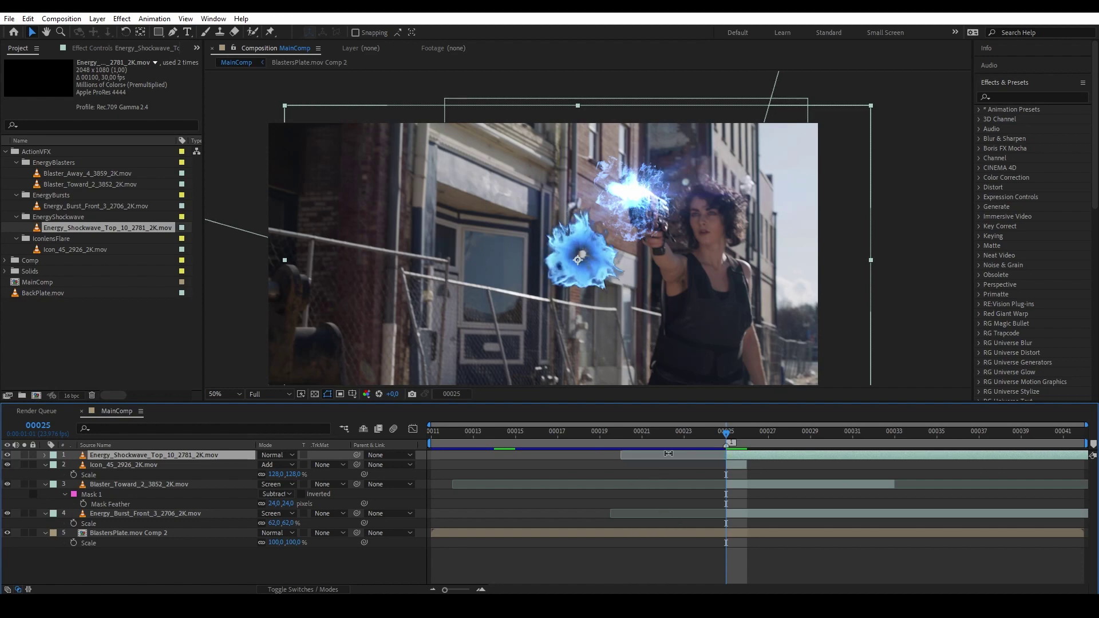
key("space")
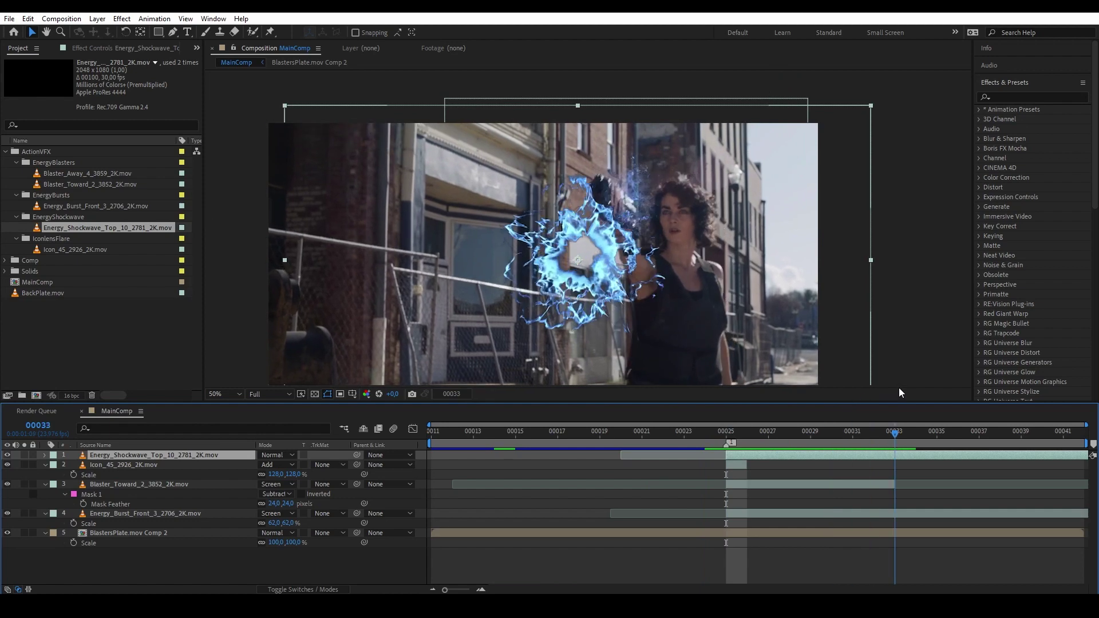
- At frame 00025, move the shockwave onto the gun's muzzle and place its layer directly beneath the energy burst layer
key("space")
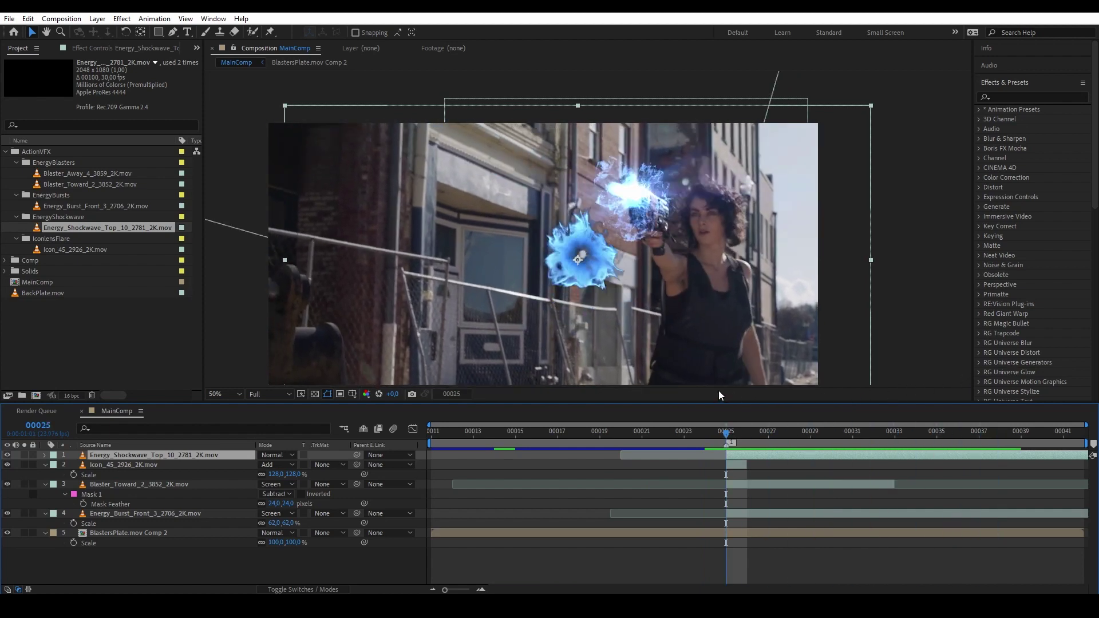
left_click_drag(596, 276, 651, 213)
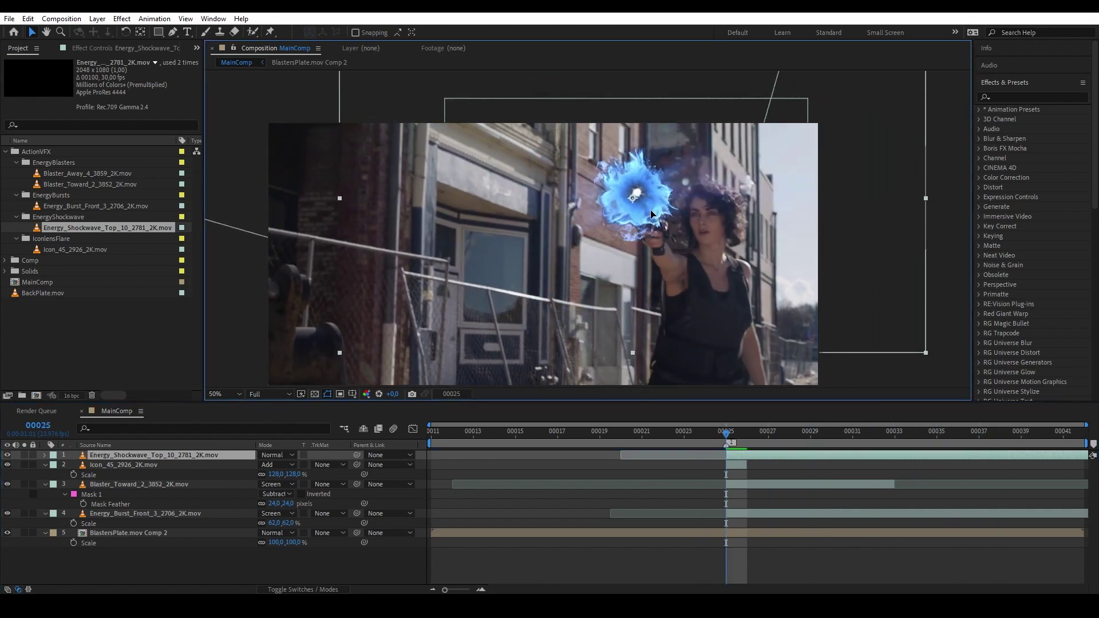
left_click_drag(180, 454, 160, 519)
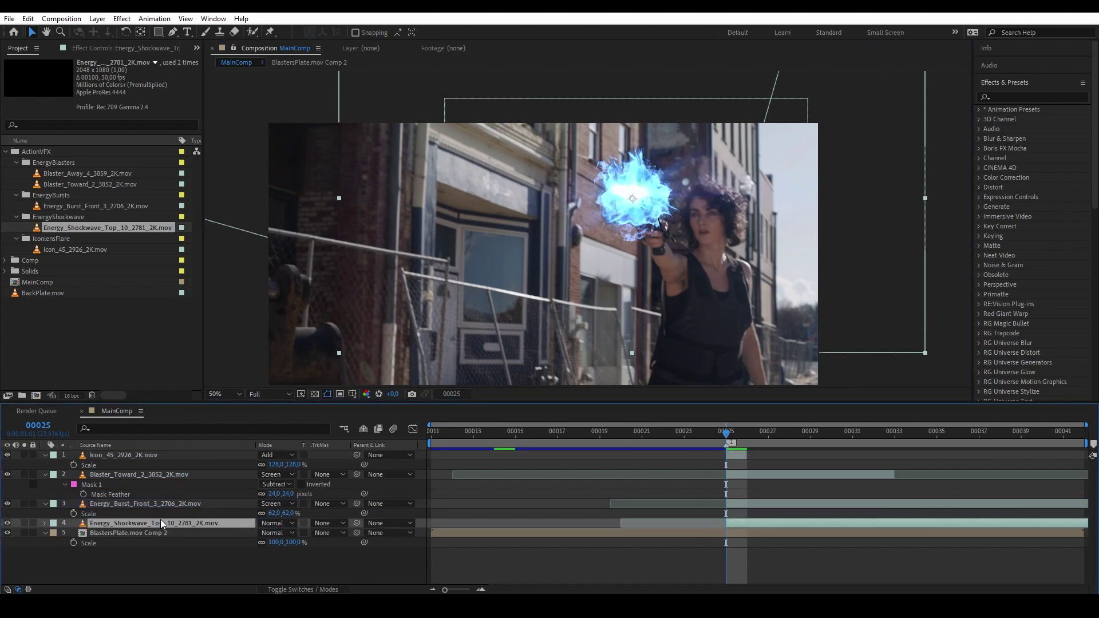
- Set the shockwave layer's blending mode to Screen and preview the shot
left_click(273, 523)
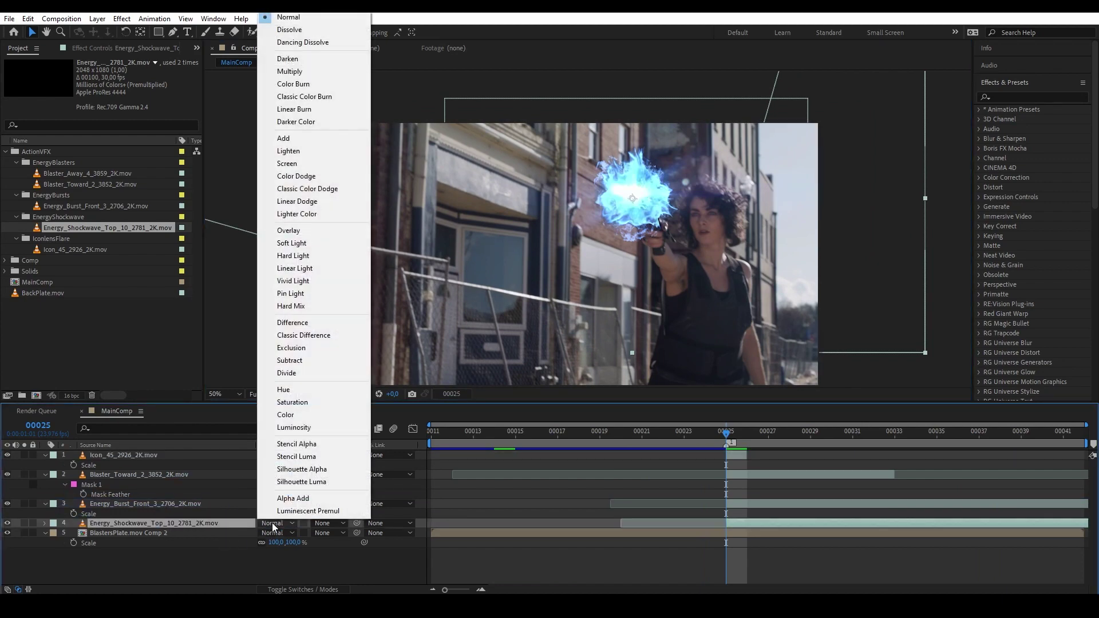
left_click(328, 163)
left_click(675, 544)
key("space")
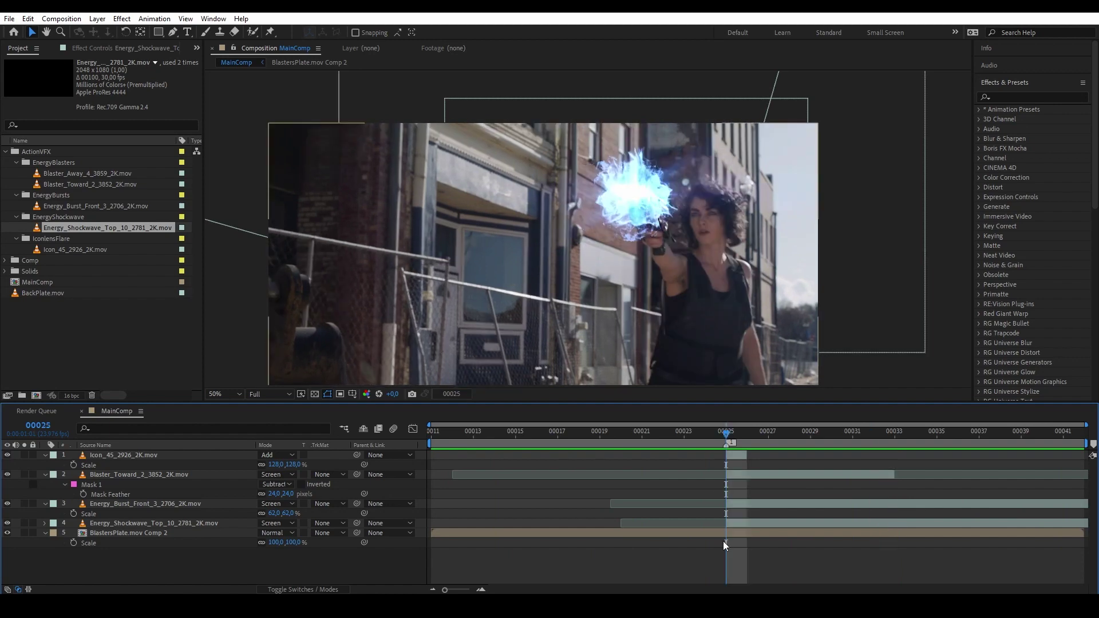
- Time-stretch the shockwave layer to end near frame 00032, holding its in-point, and preview the shot
left_click(755, 523)
right_click(754, 523)
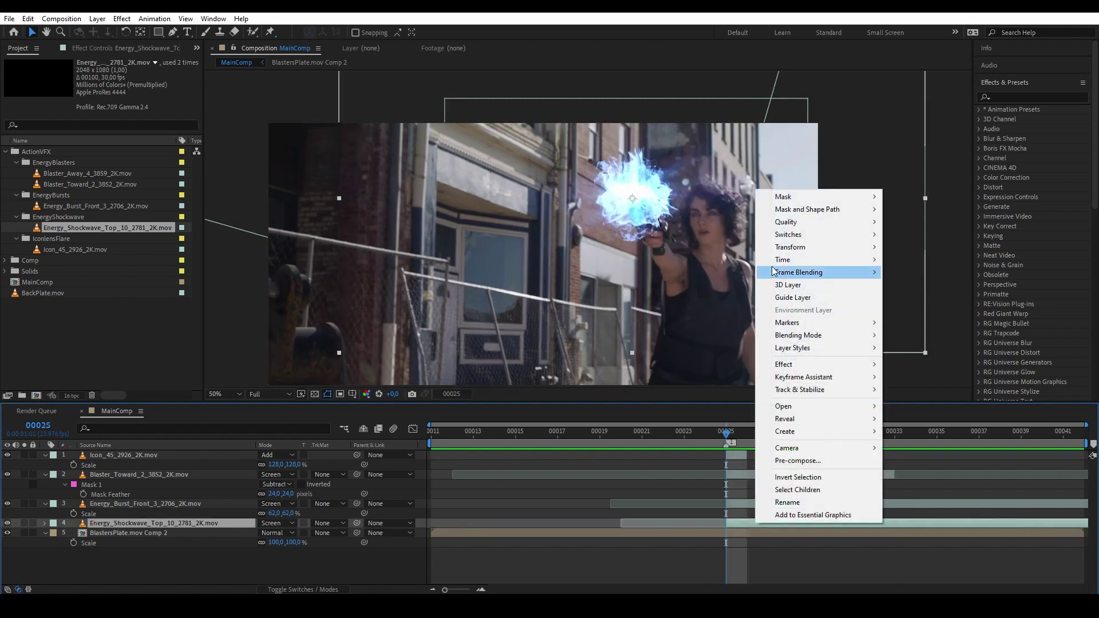
mouse_move(824, 259)
left_click(903, 286)
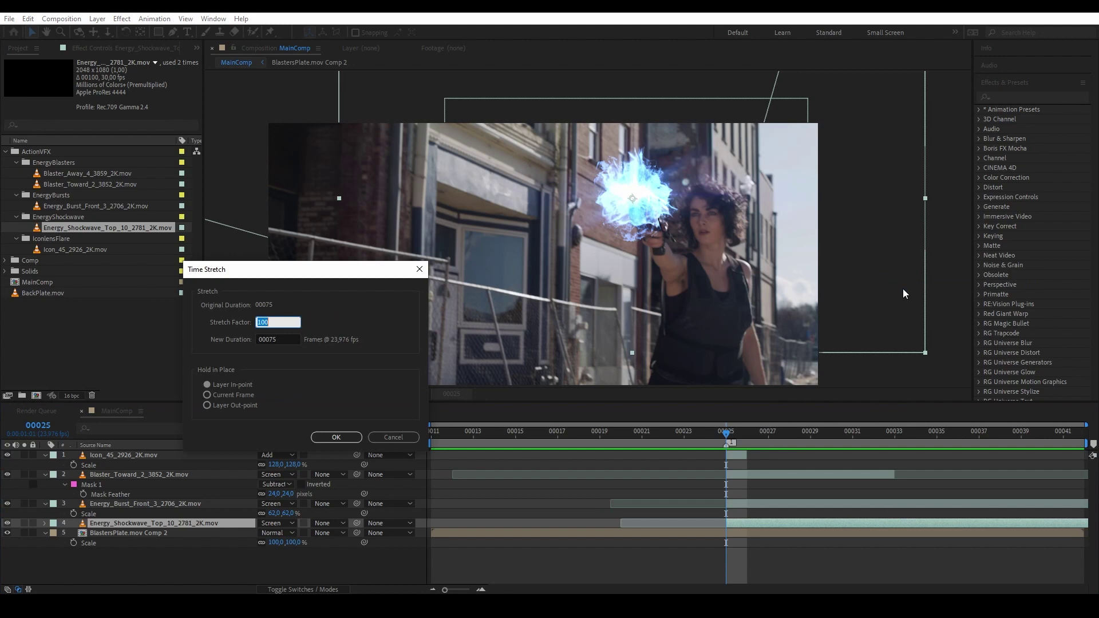
type("1")
key("Return")
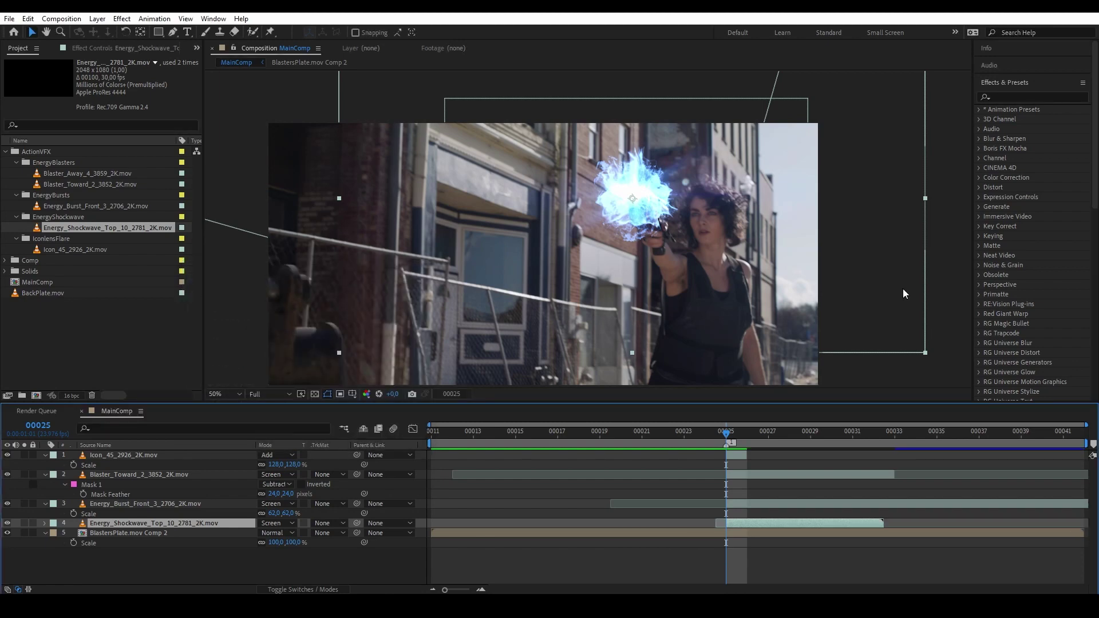
key("space")
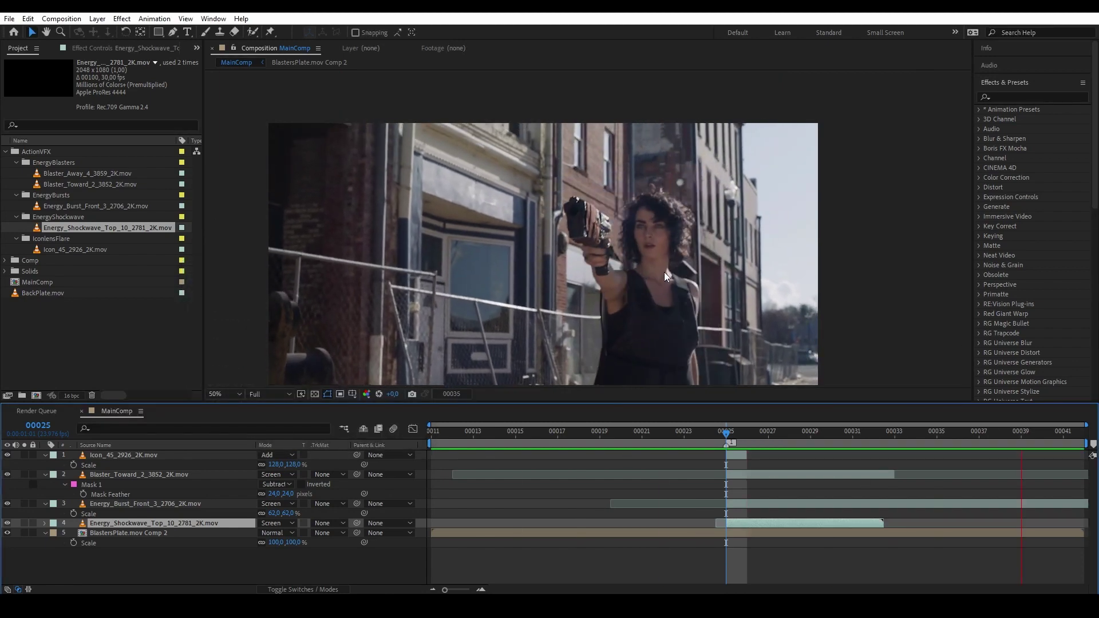
- Scale the shockwave layer to 71% and review the blast from frame 00025 to 00030
left_click_drag(726, 436, 754, 437)
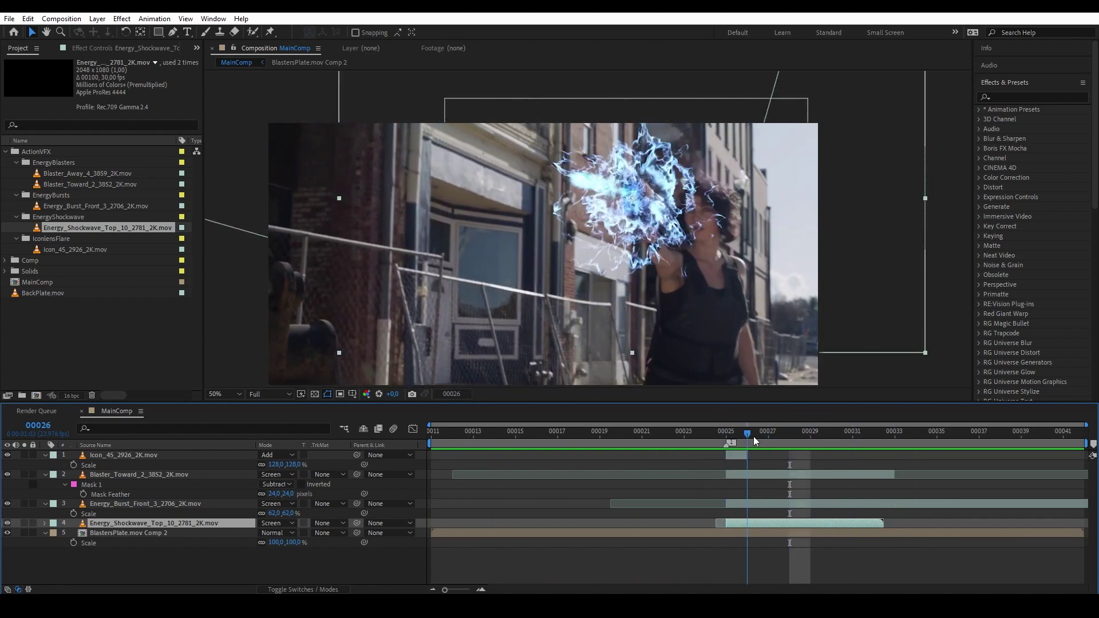
key("s")
left_click_drag(292, 533, 280, 532)
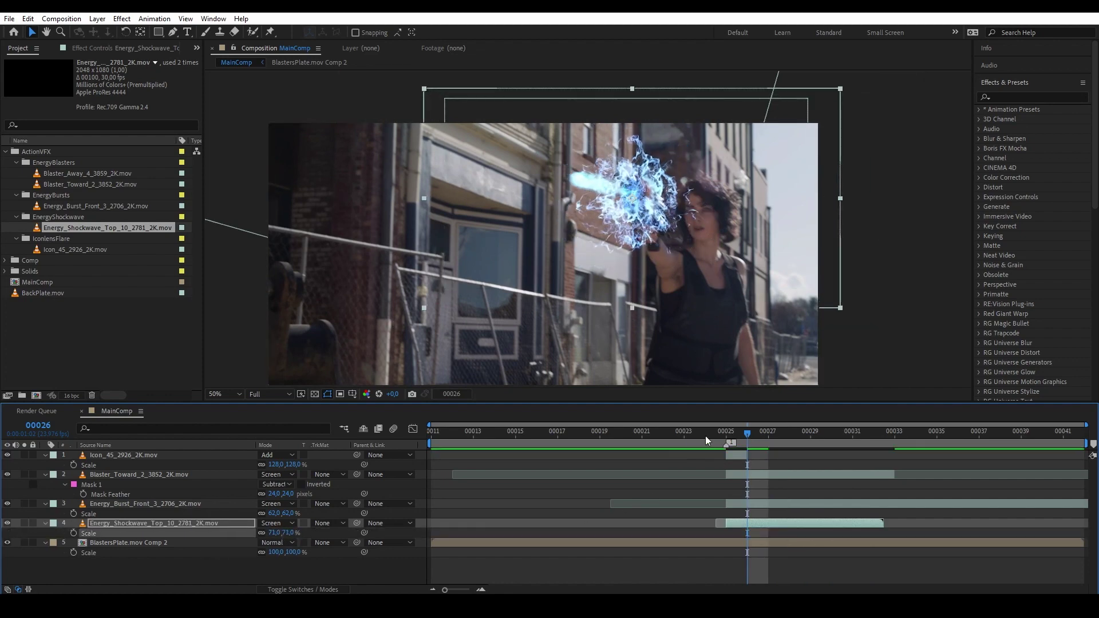
key("space")
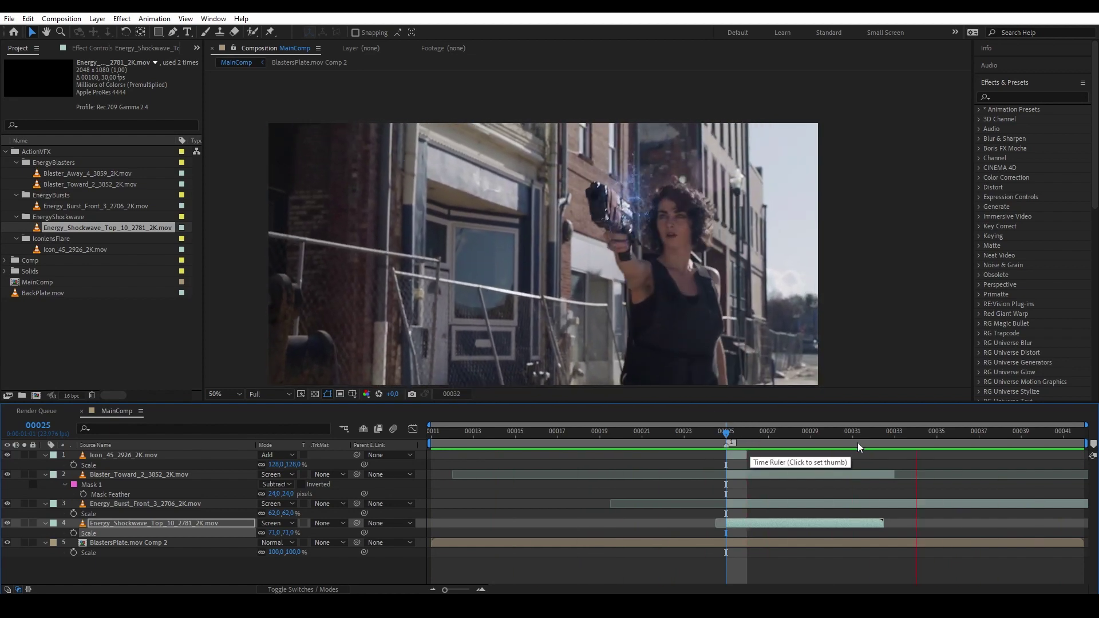
key("space")
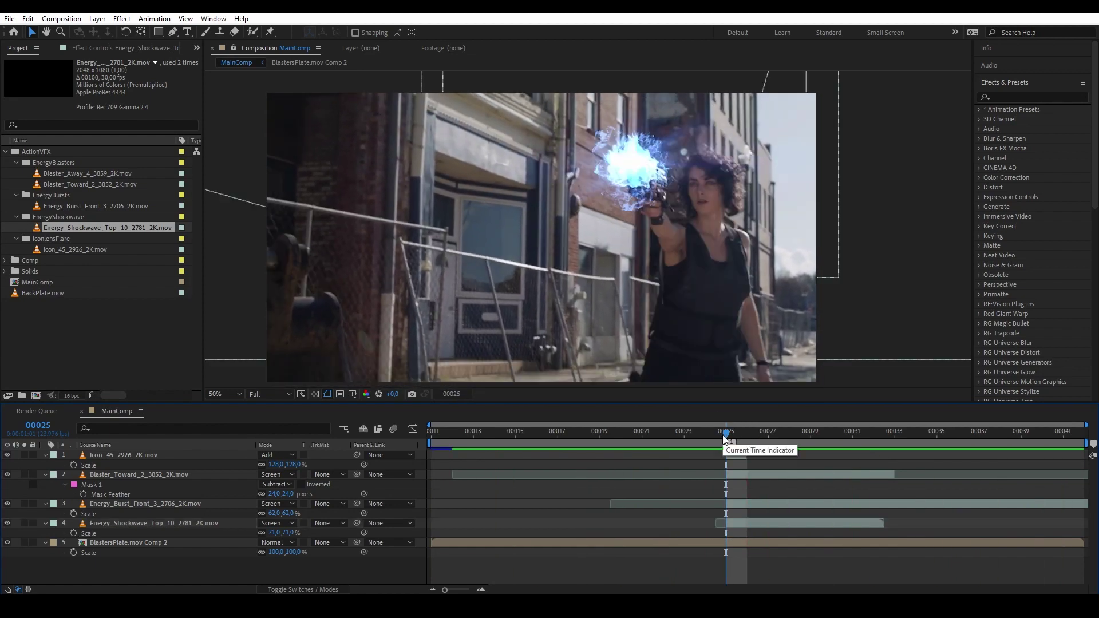
mouse_move(725, 438)
left_mouse_down()
mouse_move(517, 466)
mouse_move(843, 444)
mouse_move(699, 465)
mouse_move(729, 454)
left_mouse_up()
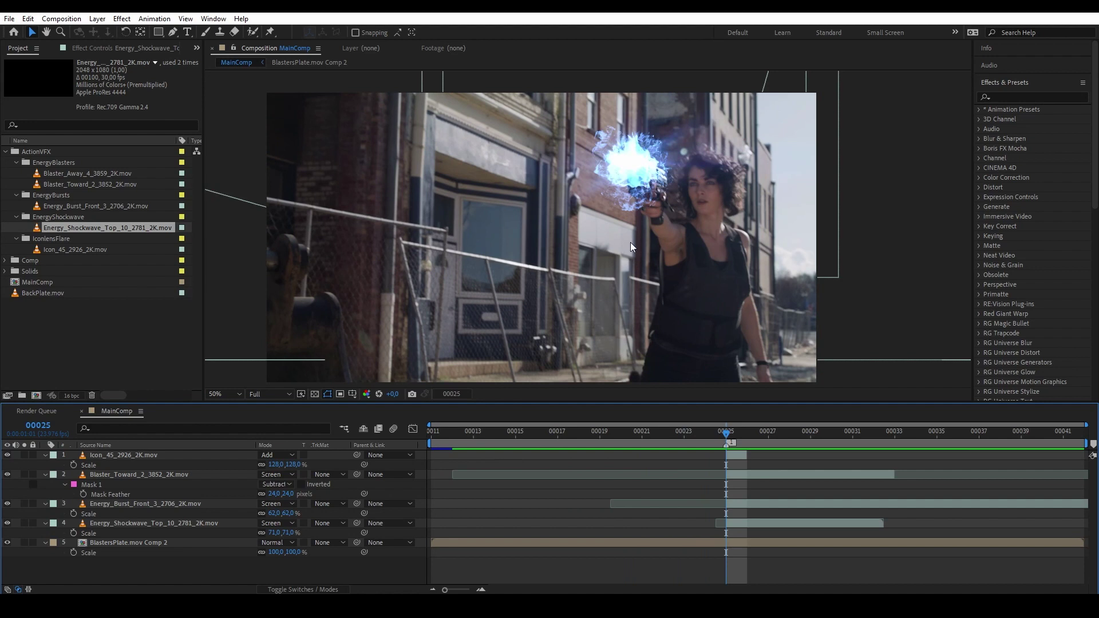
left_click_drag(725, 463, 726, 433)
left_click_drag(728, 432, 830, 428)
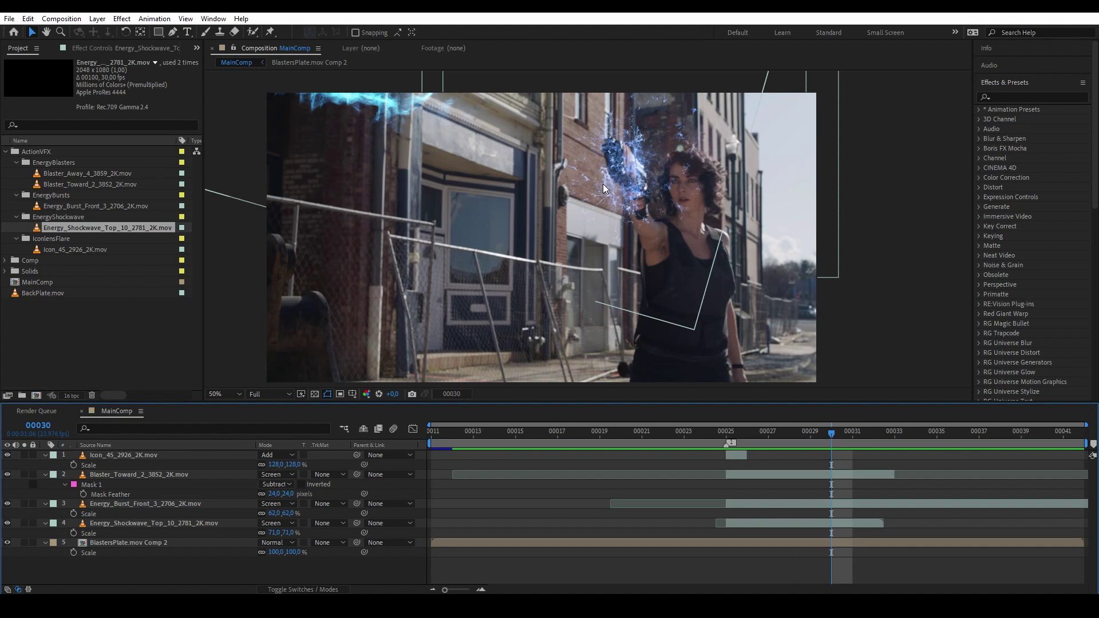
- Solo the BlastersPlate.mov Comp 2 layer and apply the 3D Camera Tracker effect to it
key("j")
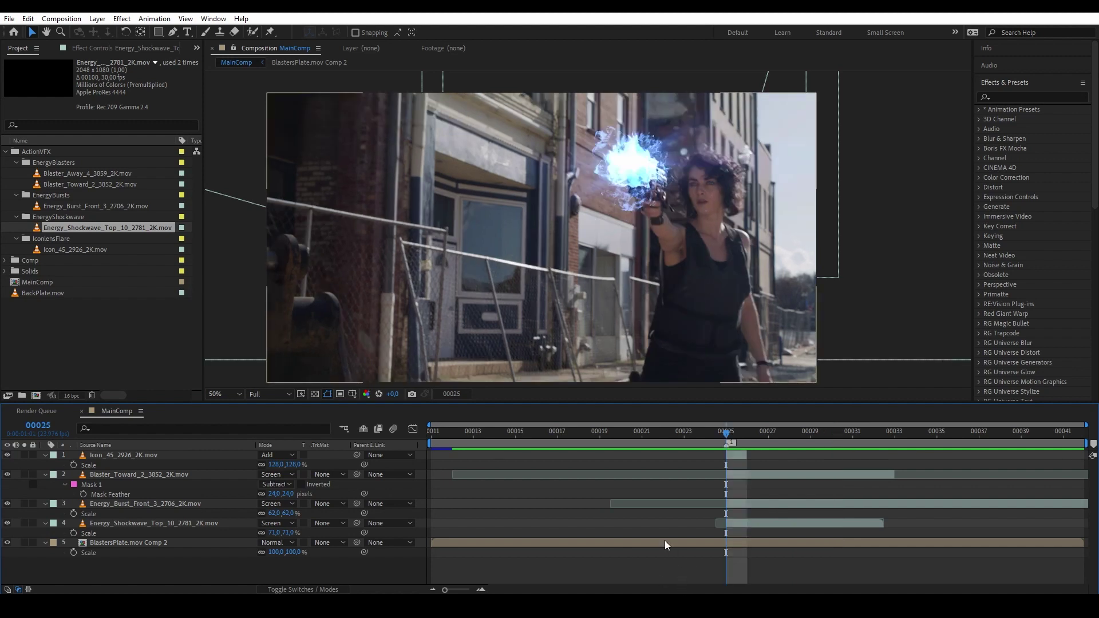
left_click(140, 542)
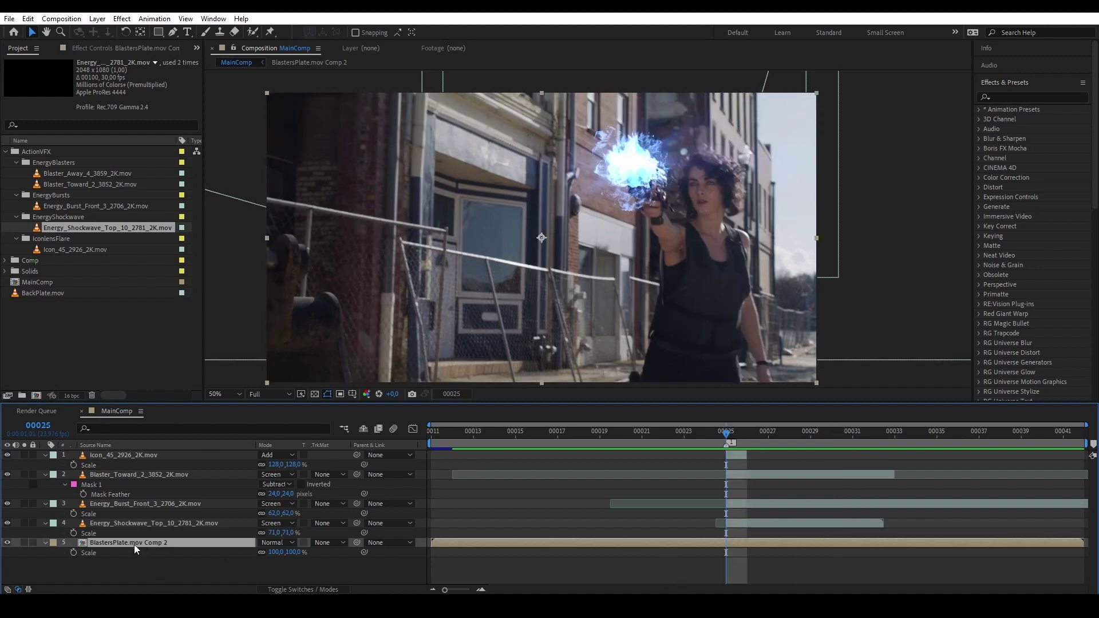
left_click(24, 542)
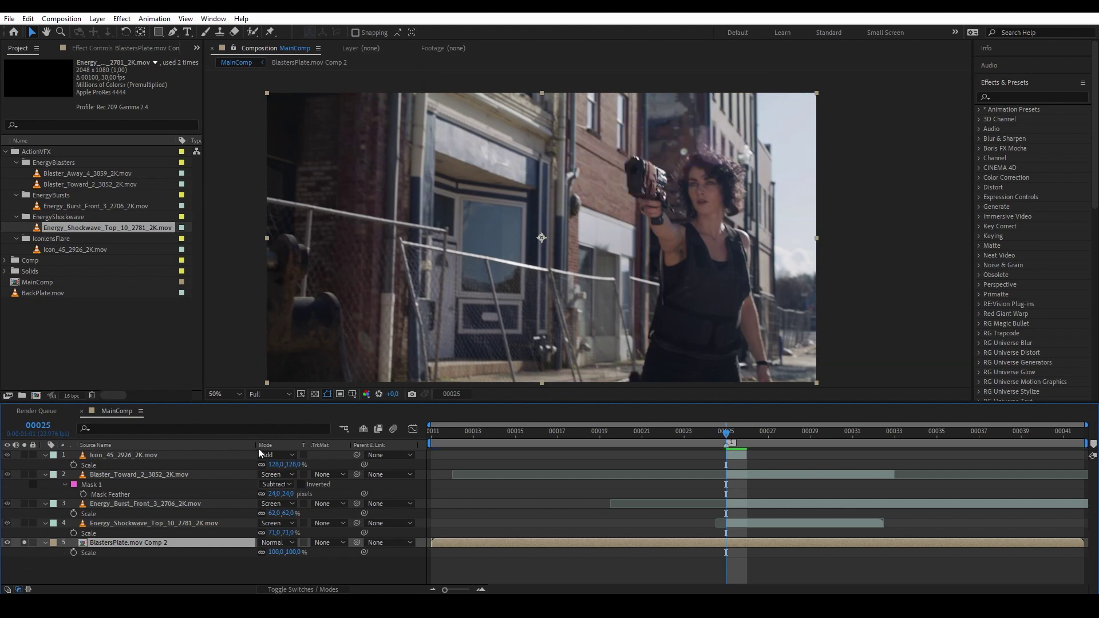
left_click(1044, 96)
type("camera tr")
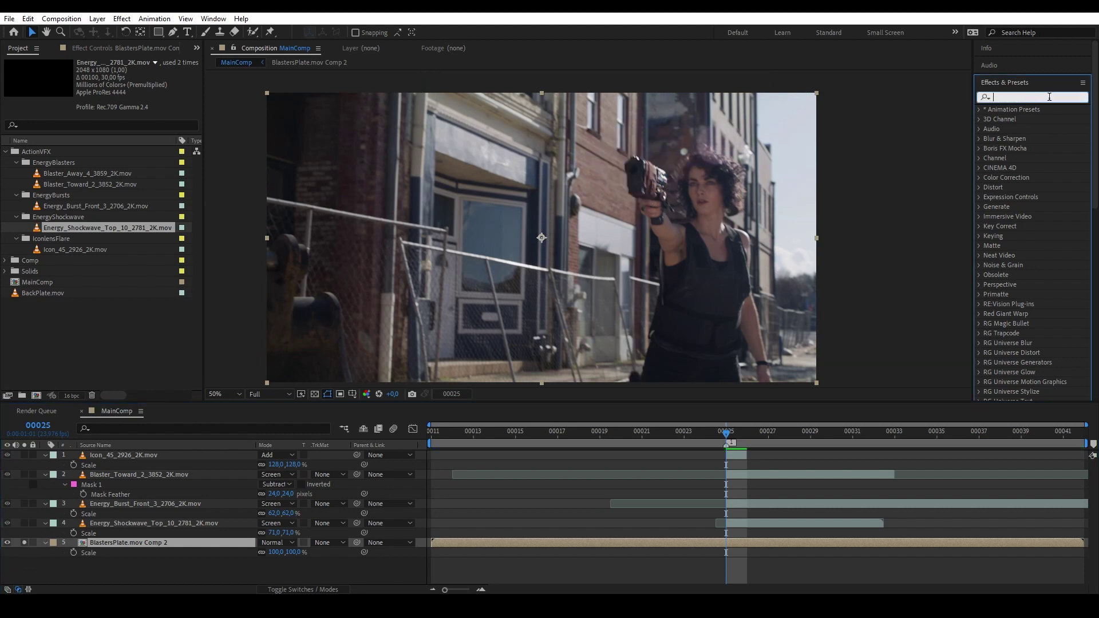
left_click_drag(1032, 119, 139, 541)
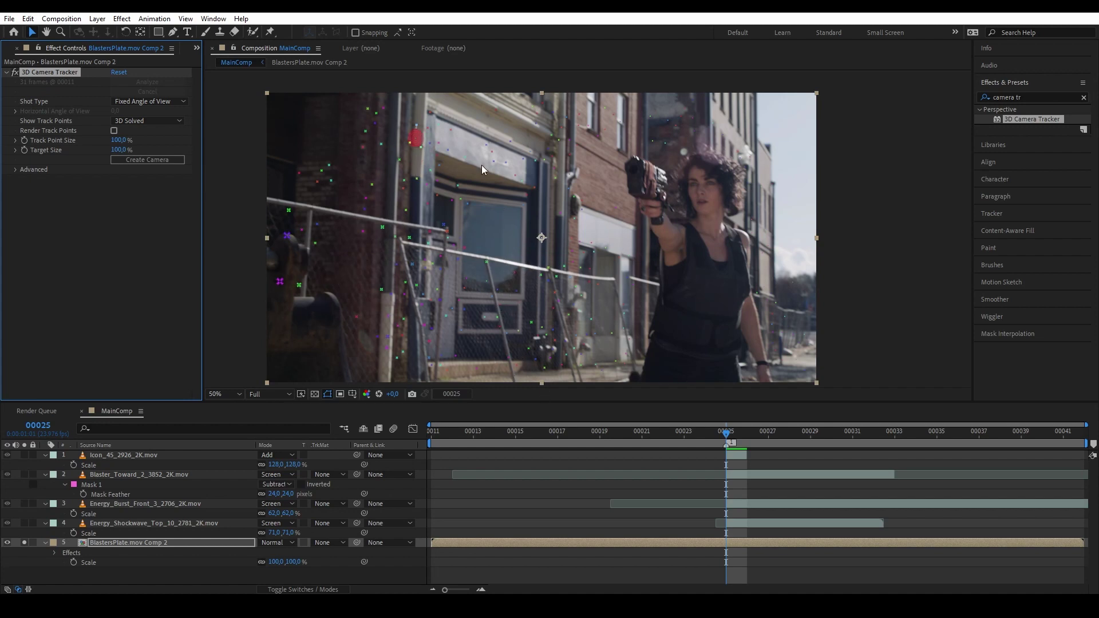
- At frame 00025, create a null and camera from the tracked point on the dark pipe at the image's left edge
left_click(725, 445)
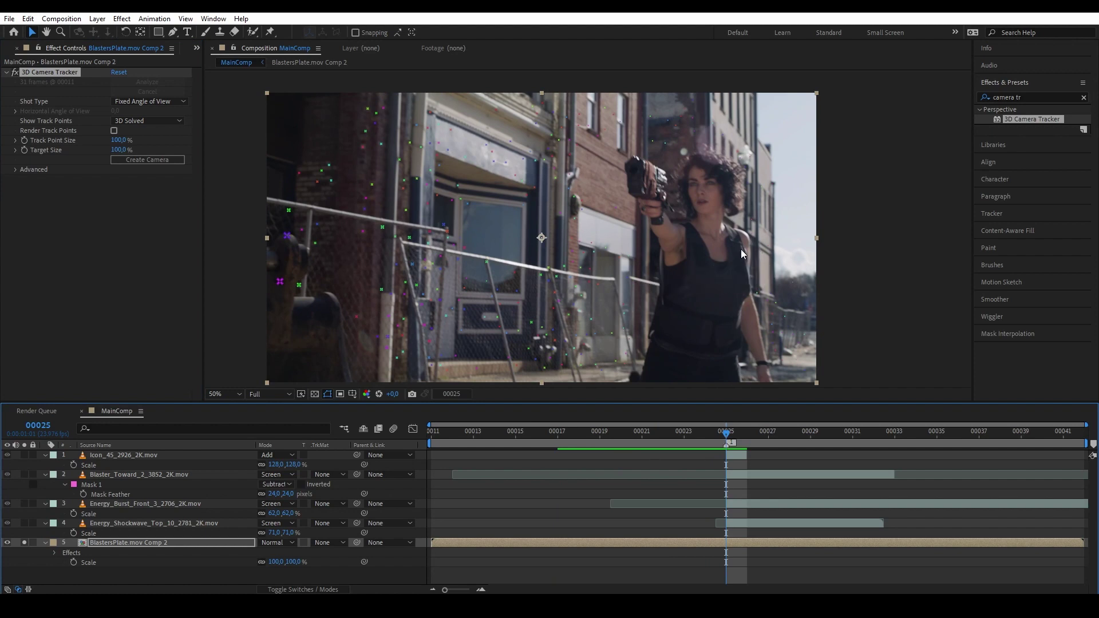
left_click(291, 246)
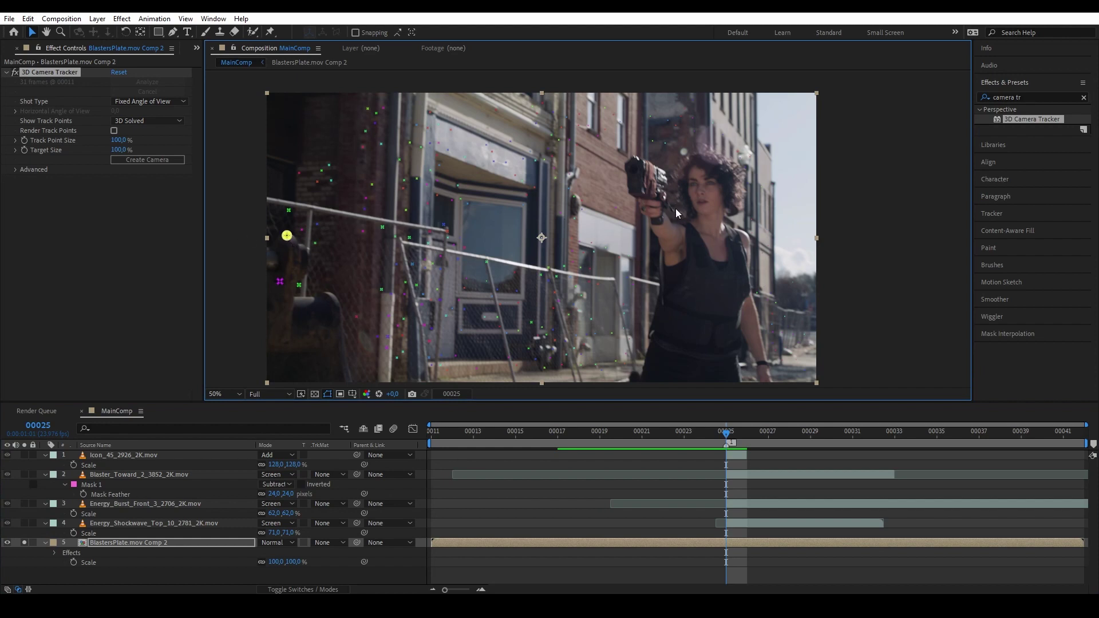
right_click(286, 243)
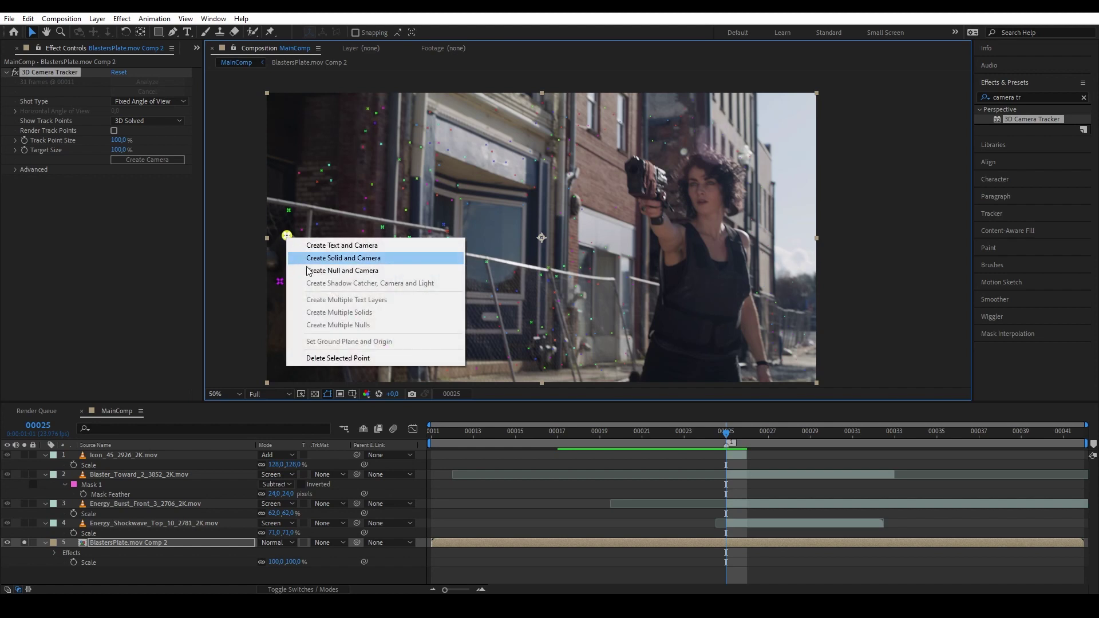
left_click(370, 273)
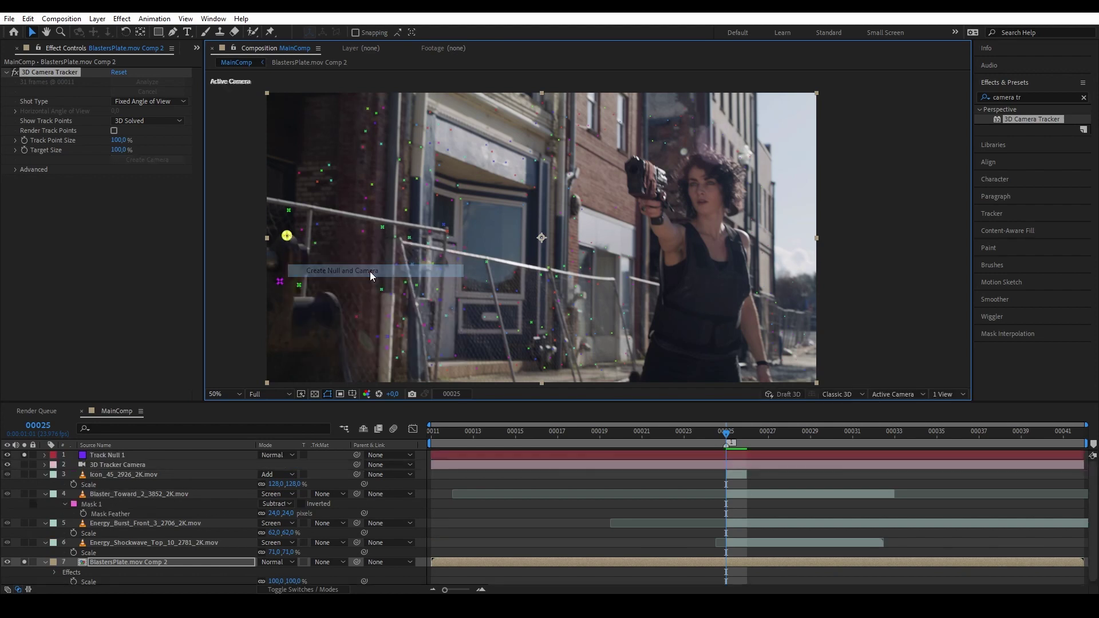
- Show the scale of Track Null 1 and rename the null 3DNull
left_click(146, 455)
key("s")
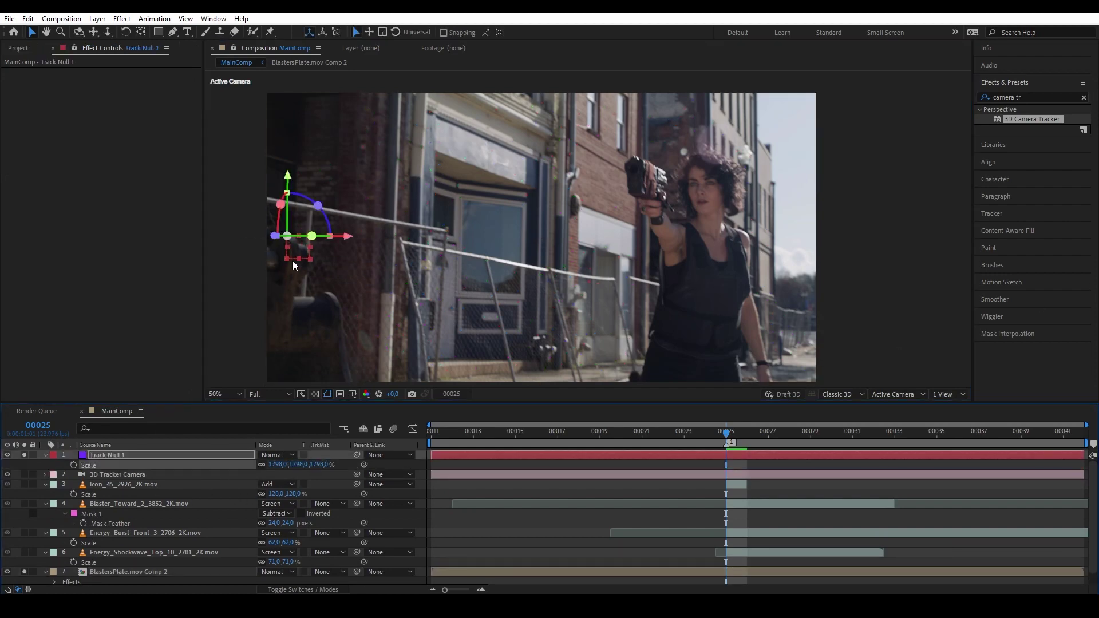
mouse_move(743, 435)
left_mouse_down()
mouse_move(640, 435)
mouse_move(727, 438)
left_mouse_up()
right_click(113, 458)
left_click(122, 445)
type("3DNull")
key("Return")
- Move 3DNull onto the gun's muzzle and preview how it follows the gun through the shot
left_click(109, 454)
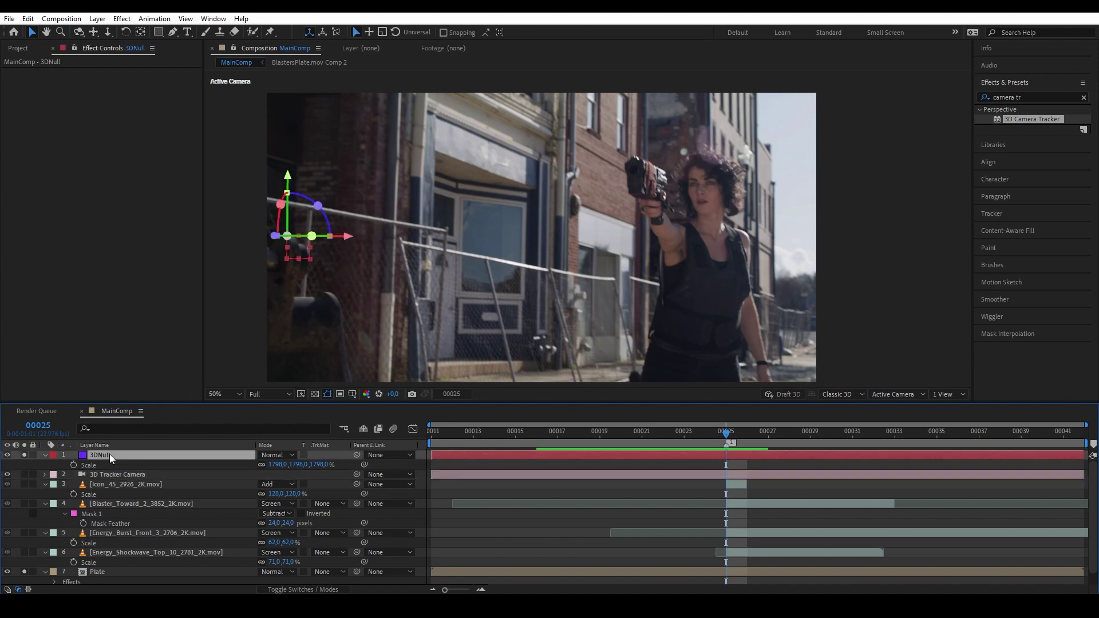
left_click_drag(348, 238, 639, 197)
key("space")
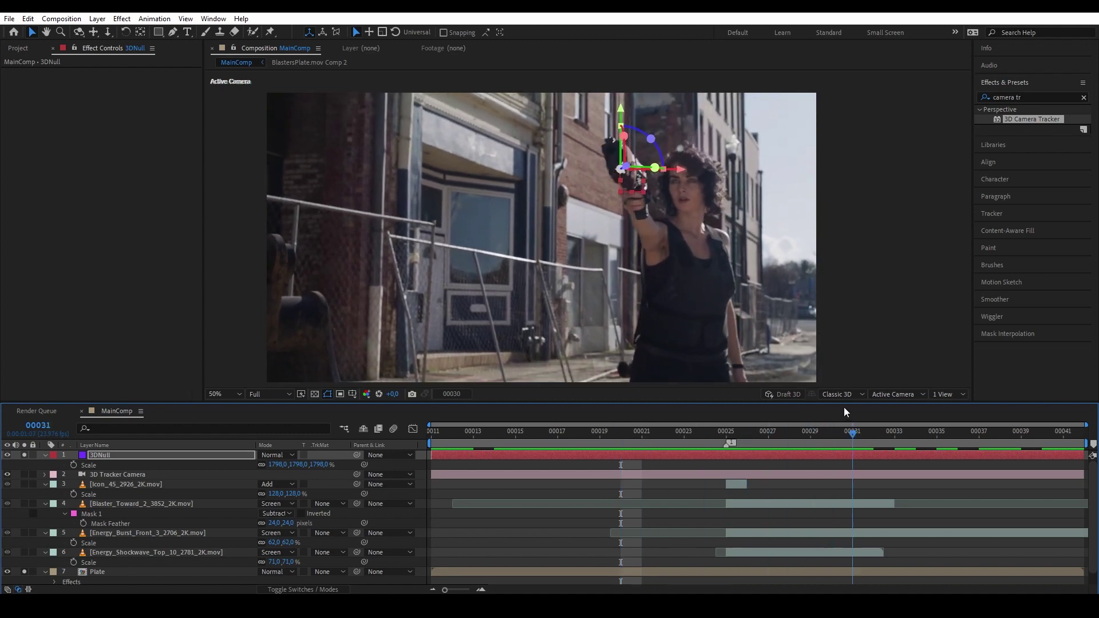
key("space")
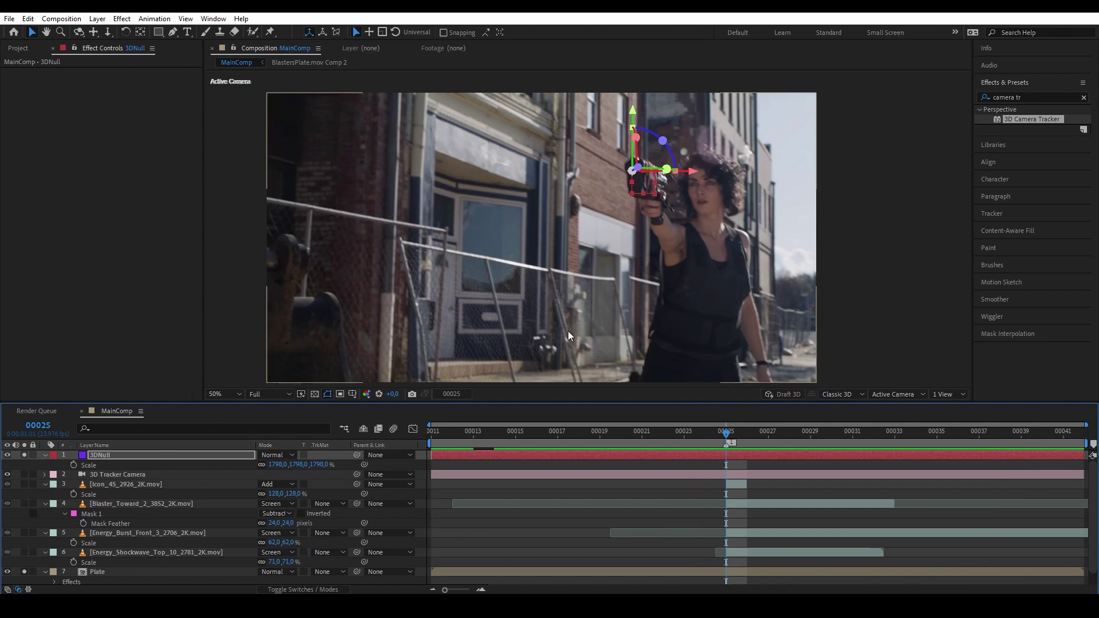
- Add a new null object above 3DNull in MainComp
left_click(165, 552)
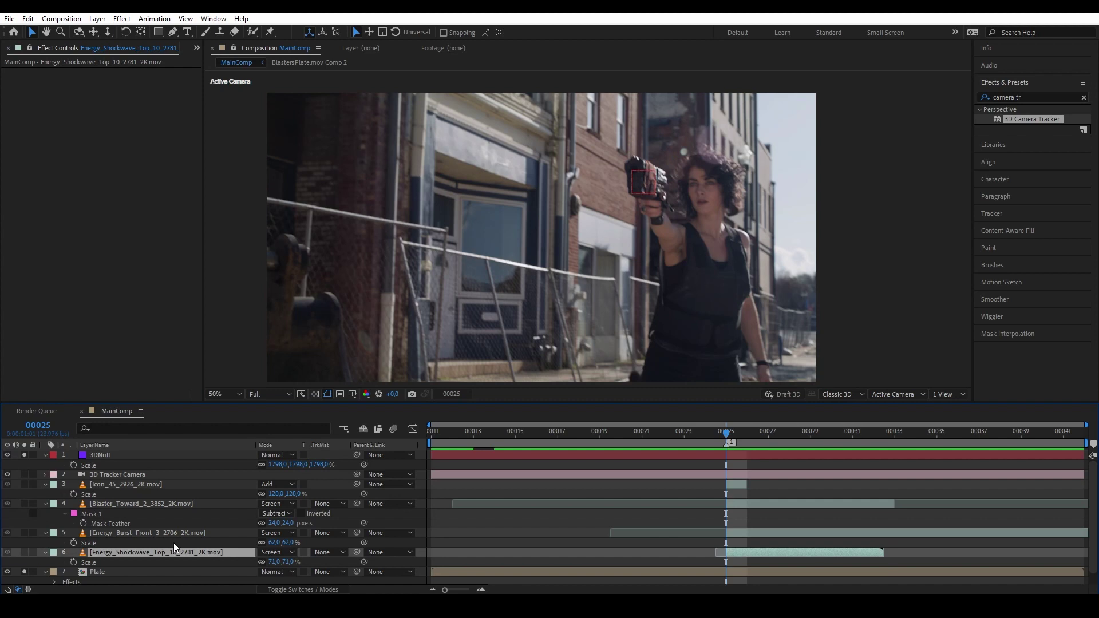
left_click(126, 454)
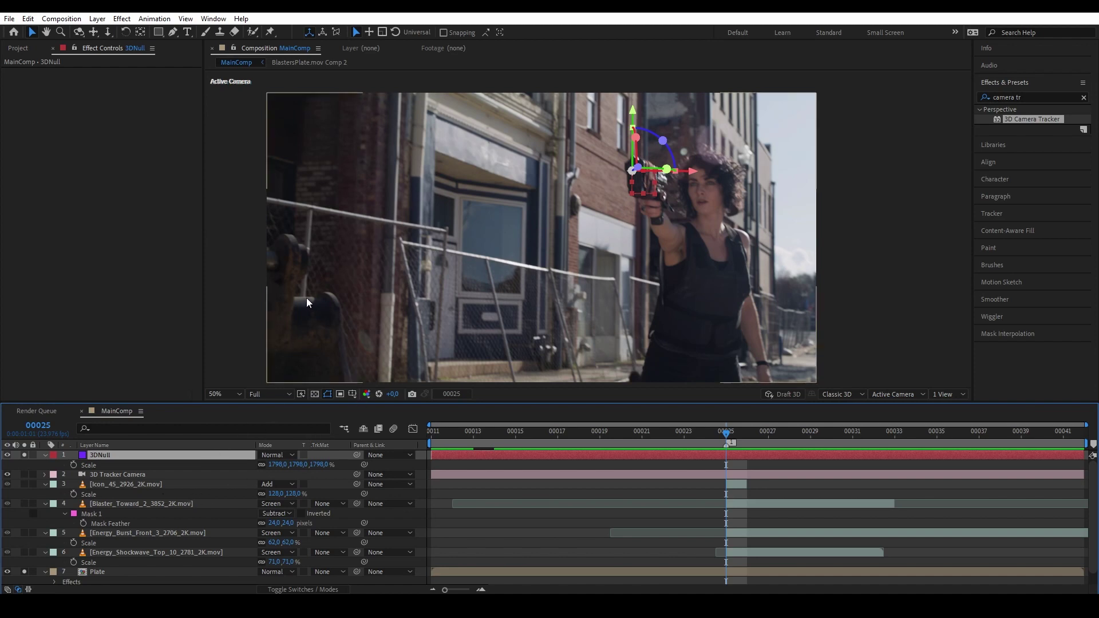
left_click(98, 18)
mouse_move(171, 32)
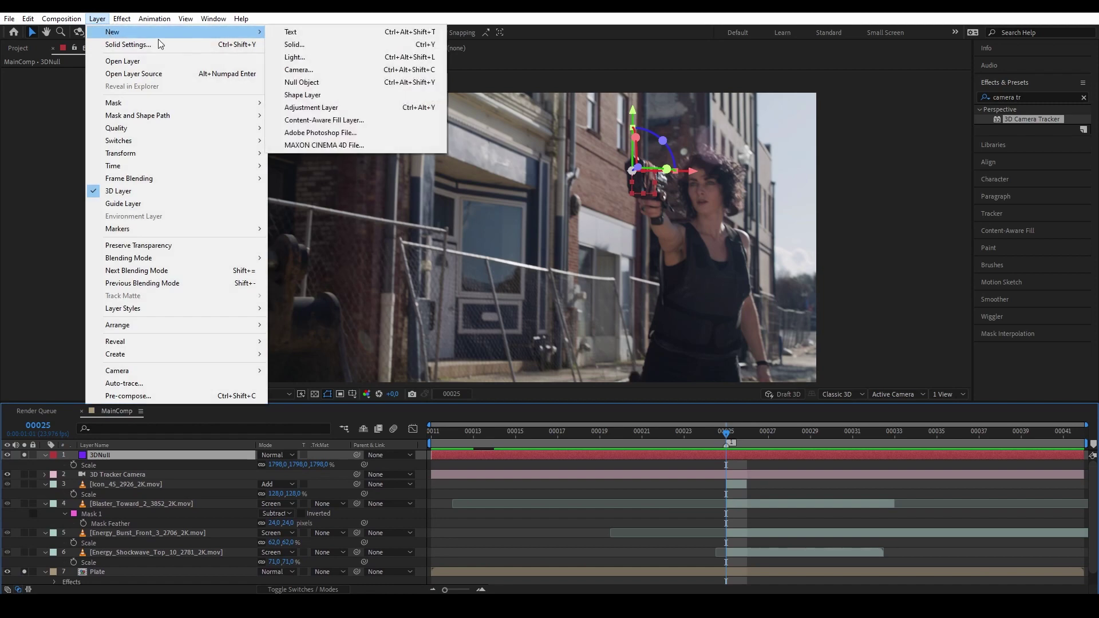
left_click(317, 83)
- Rename the new null 2DNull and set its label colour to Pink
right_click(108, 456)
left_click(120, 440)
type("2DNull")
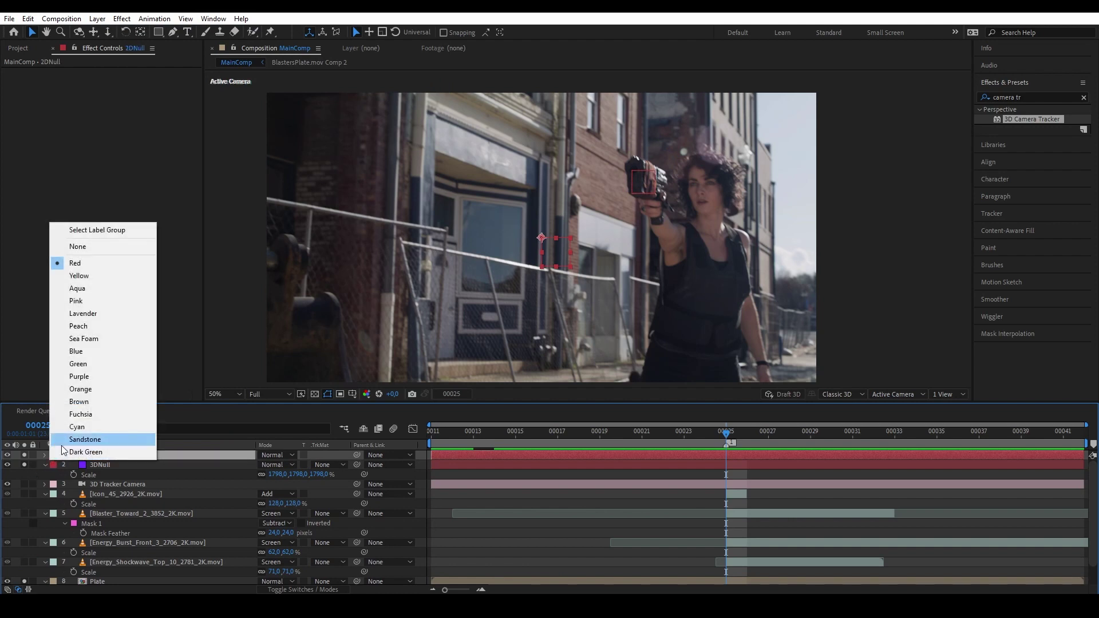
left_click(91, 374)
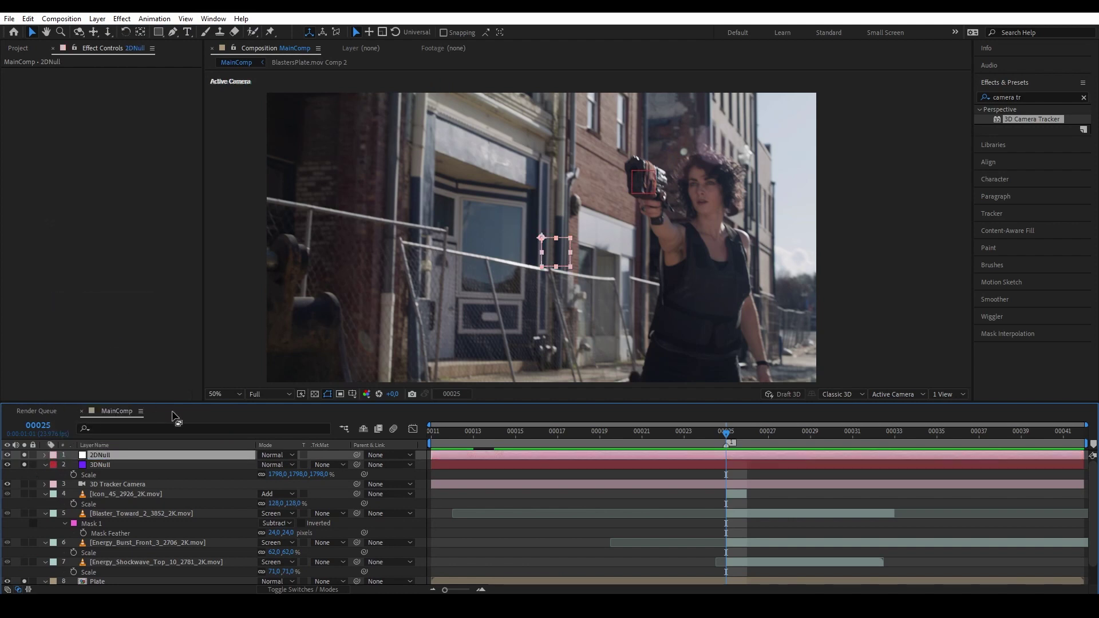
- Give 2DNull's Position the expression P=thisComp.layer("3DNull"); P.toComp(P.anchorPoint) so it follows 3DNull in 2D
key("p")
left_click(117, 464)
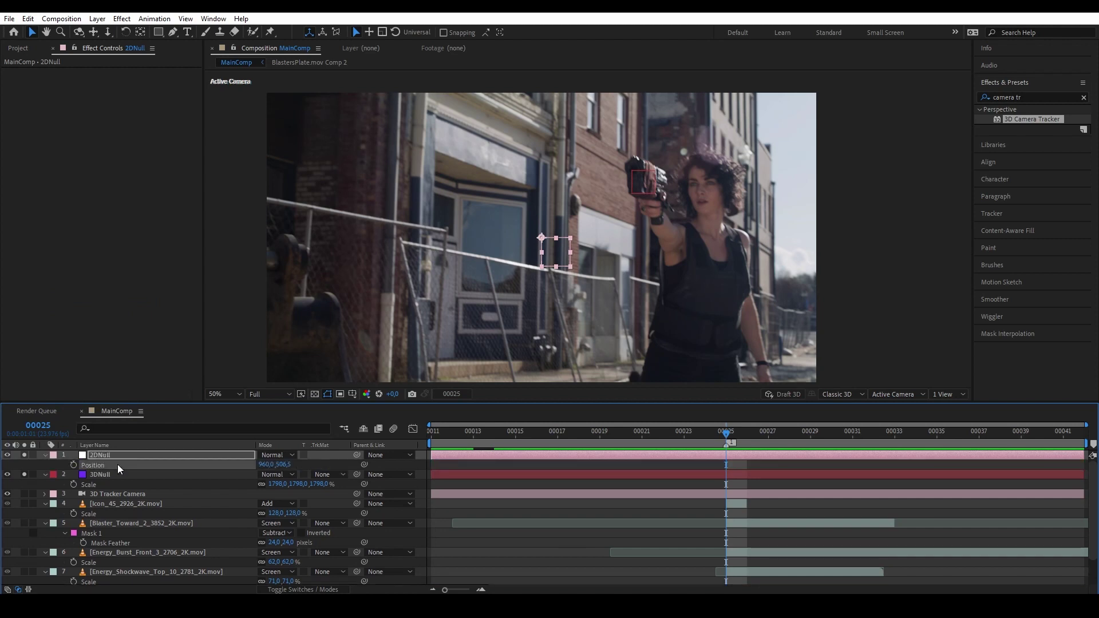
left_click(74, 465, "alt")
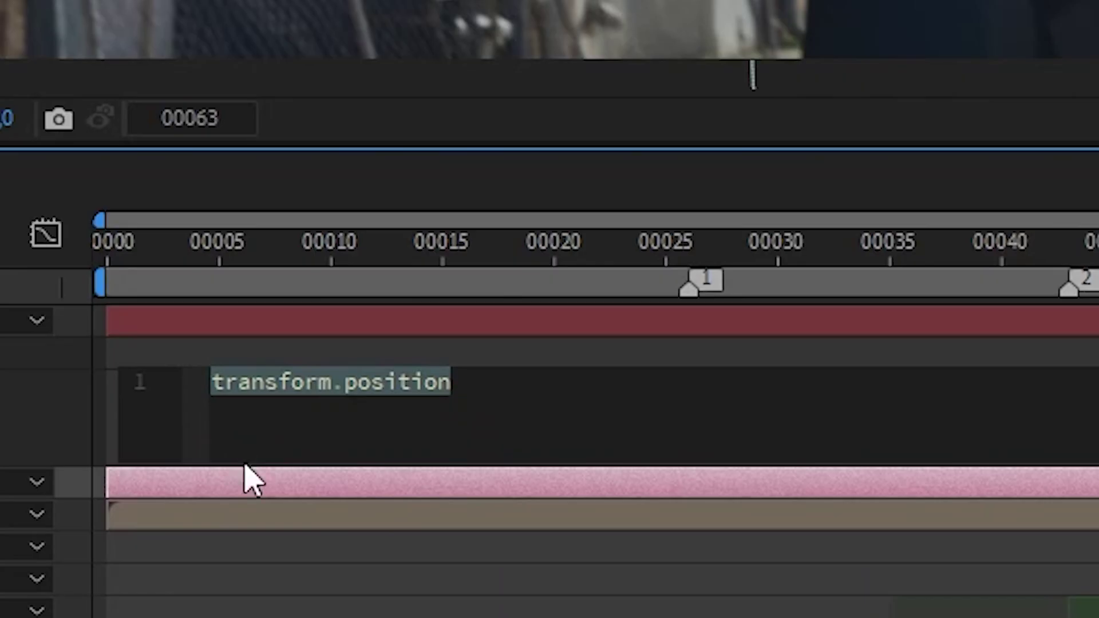
type("P=thisComp.layer(\"3DNull\"); P.toComp(P.anchorPoint)")
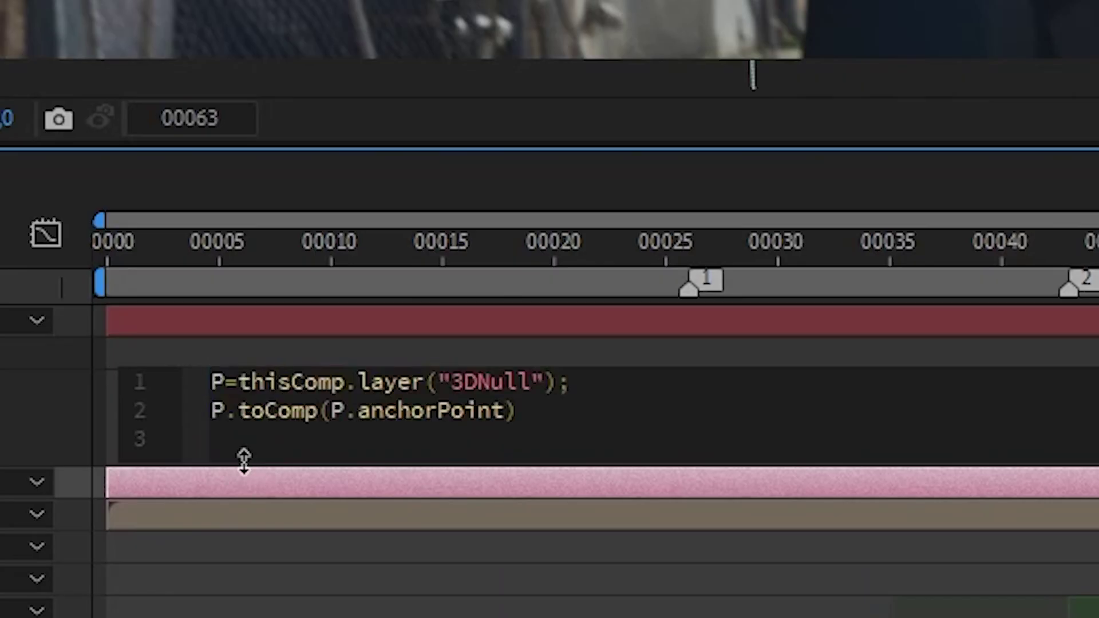
left_click_drag(531, 382, 450, 383)
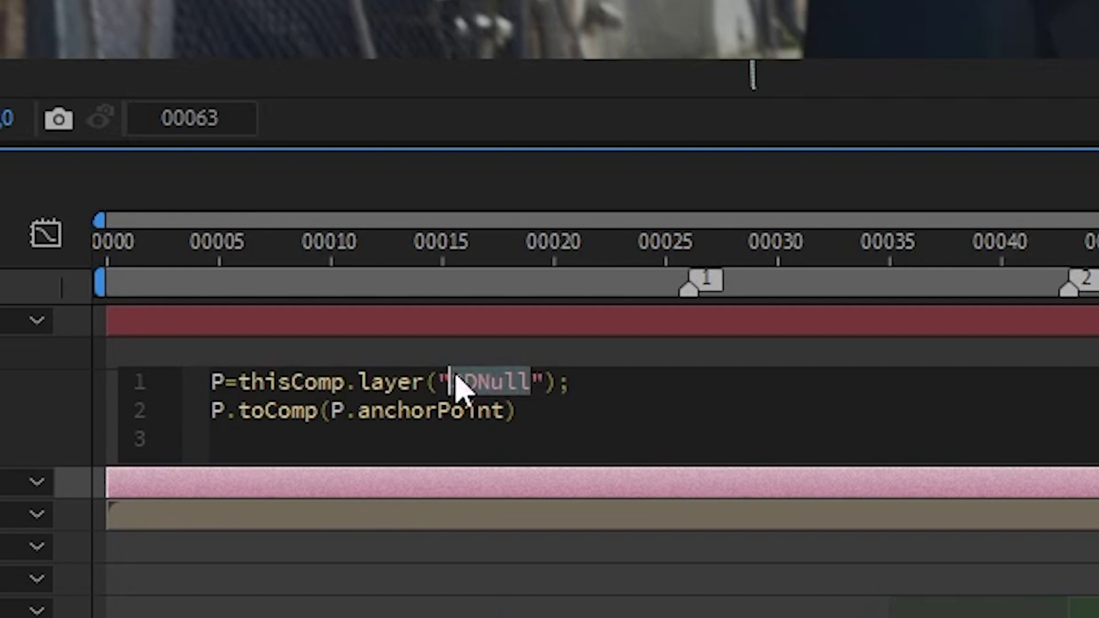
left_click(505, 438)
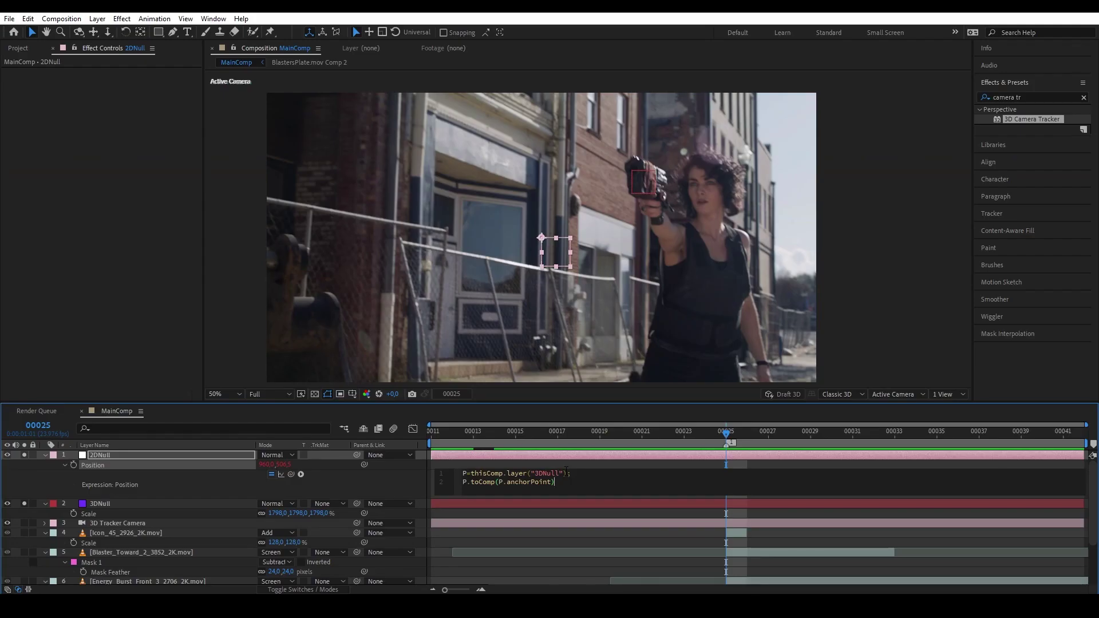
key("KP_Enter")
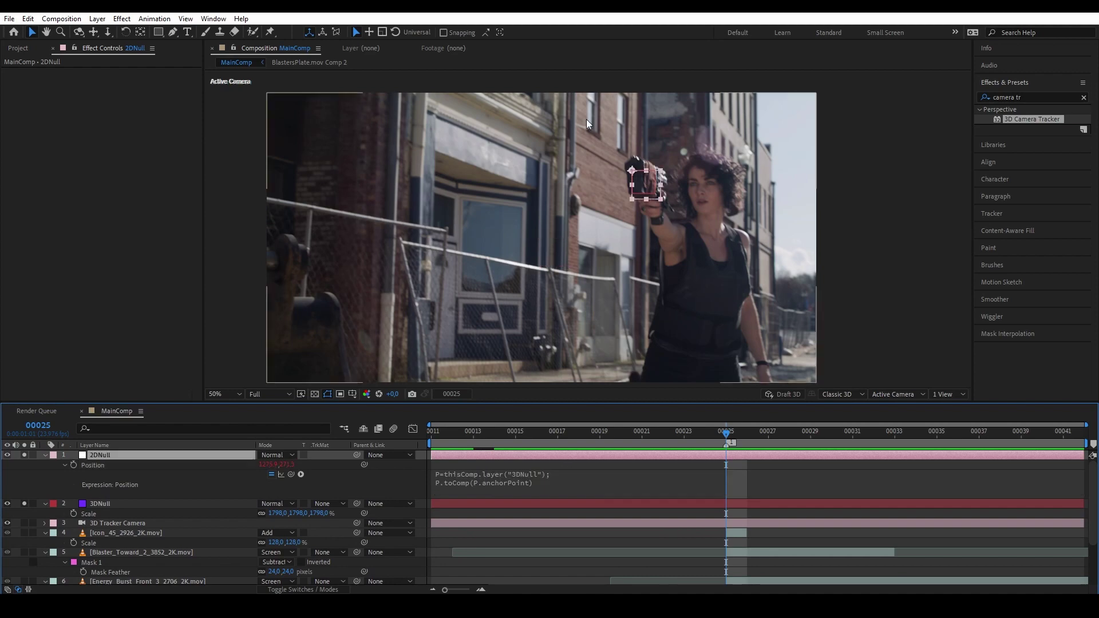
- Convert 2DNull's Position expression to keyframes and preview its motion against the gun
scroll(622, 204, "up", 2)
key("v")
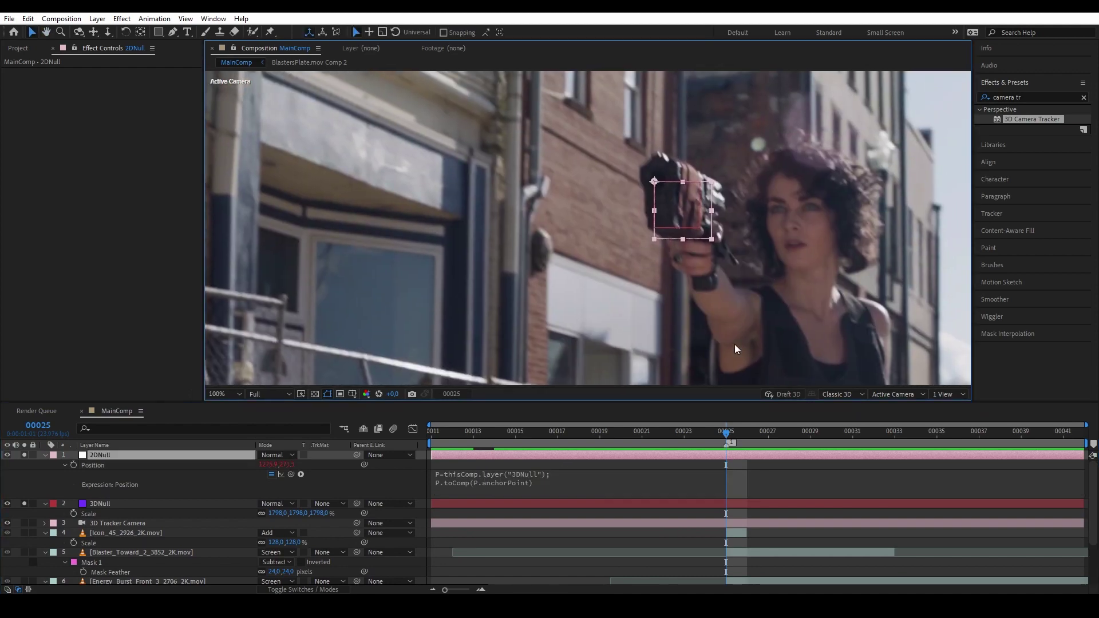
mouse_move(726, 435)
left_mouse_down()
mouse_move(852, 432)
mouse_move(1057, 403)
mouse_move(595, 435)
mouse_move(859, 437)
mouse_move(726, 454)
left_mouse_up()
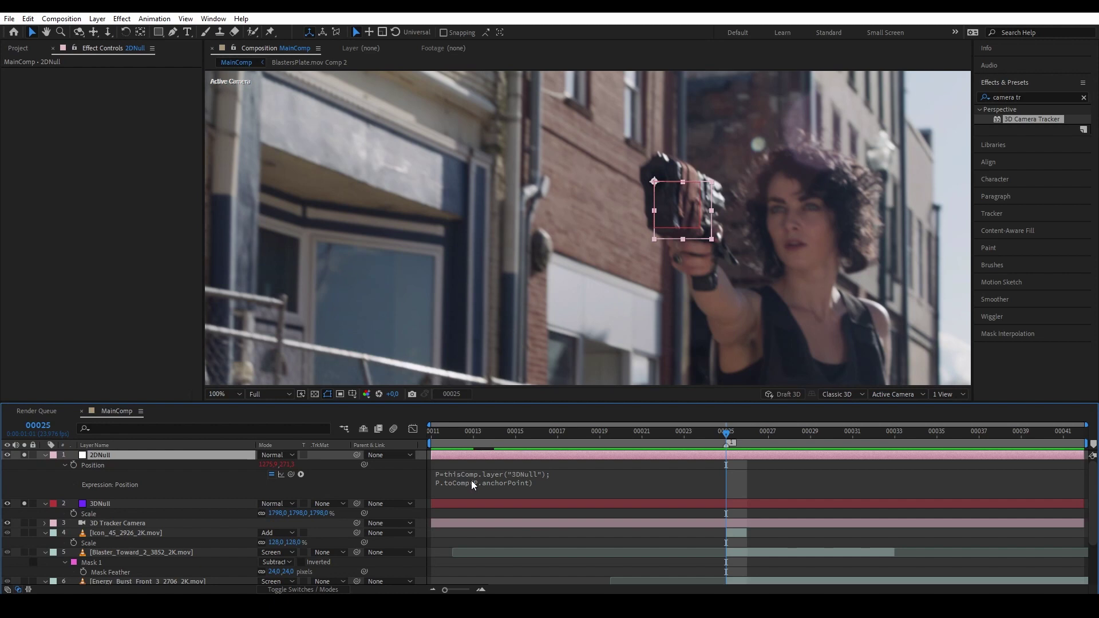
left_click(106, 465)
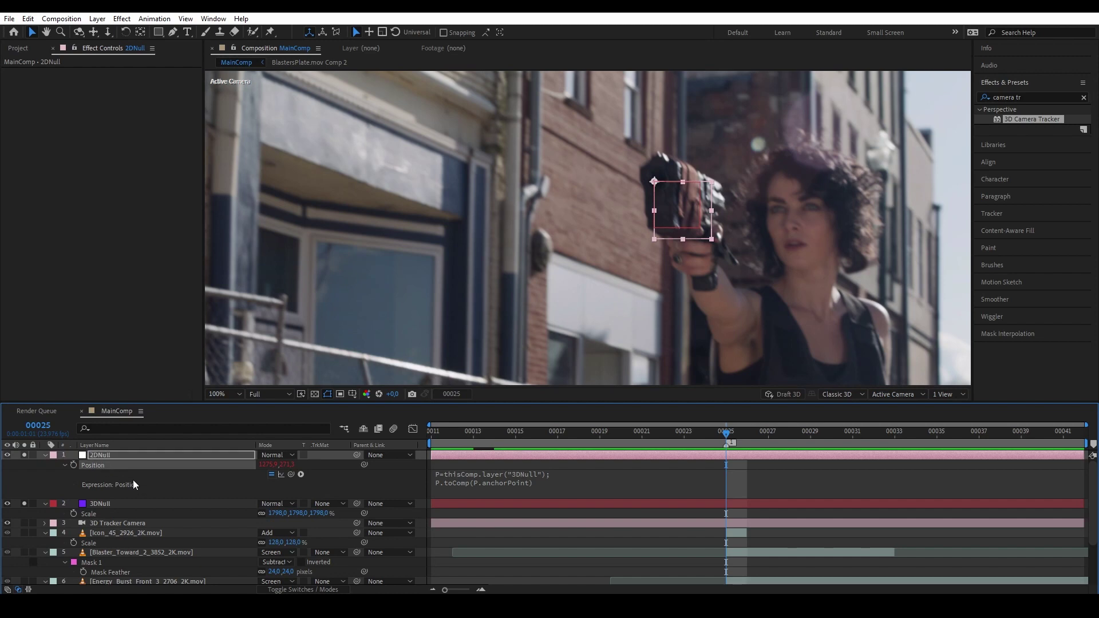
left_click(165, 19)
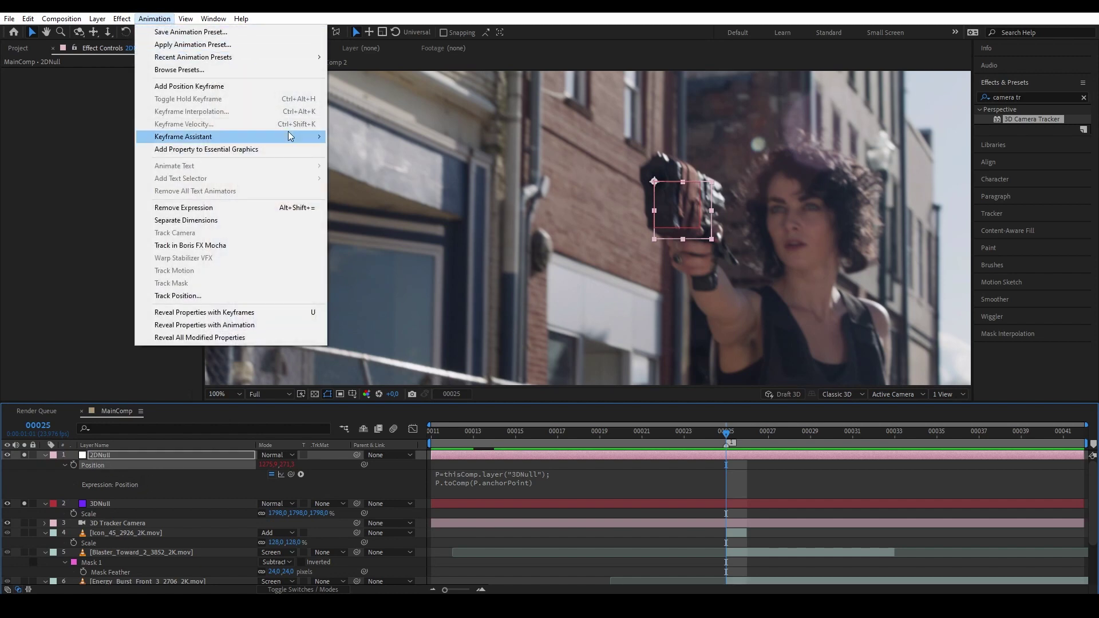
mouse_move(289, 136)
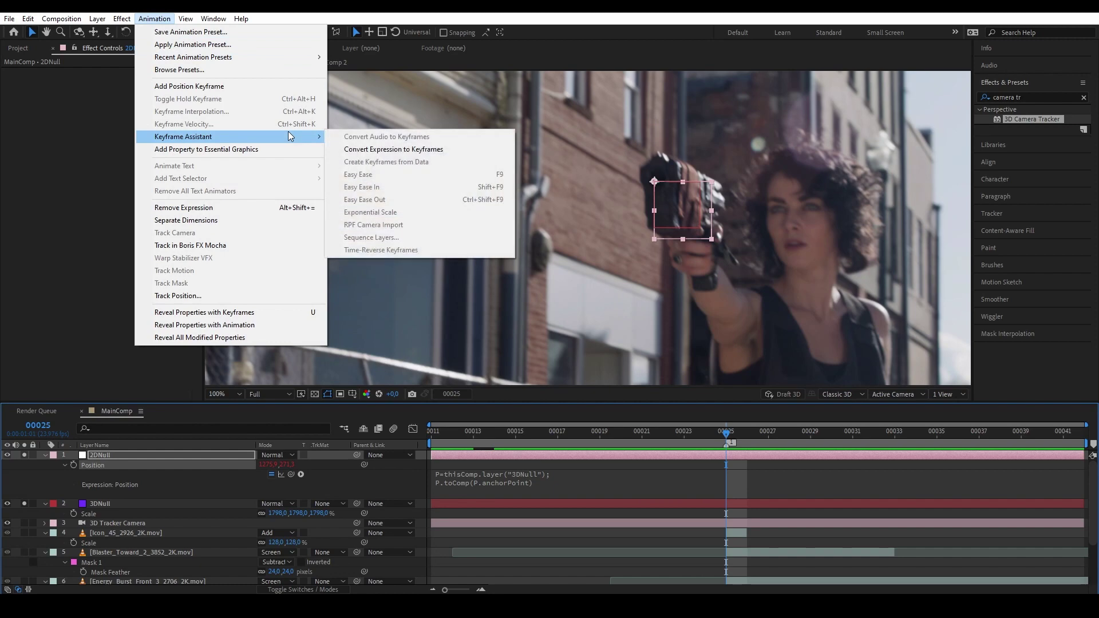
left_click(394, 150)
key("space")
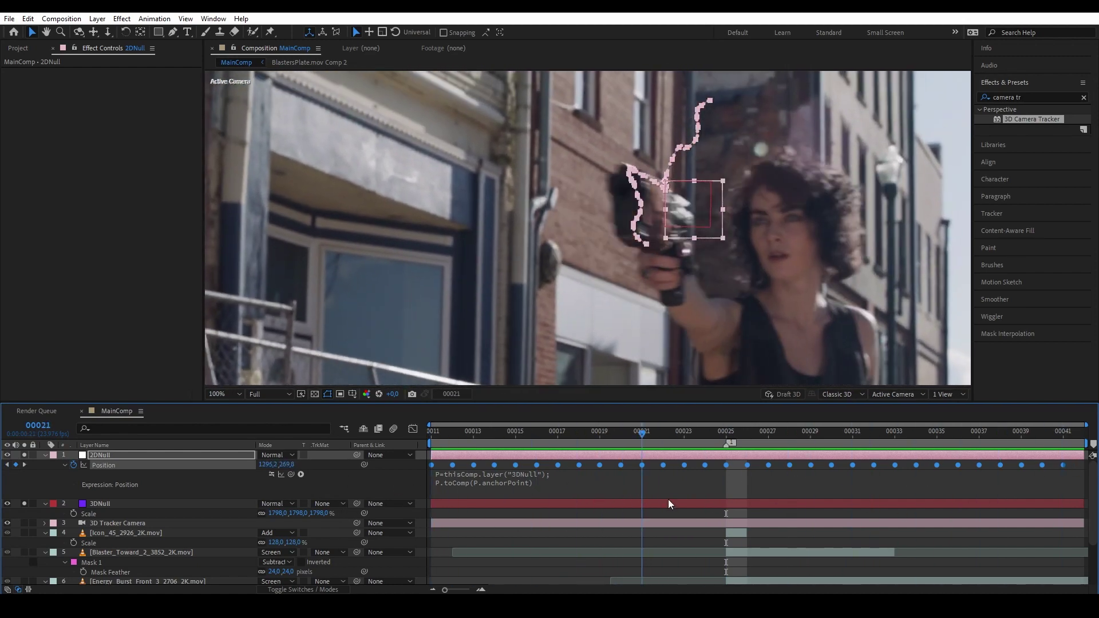
key("space")
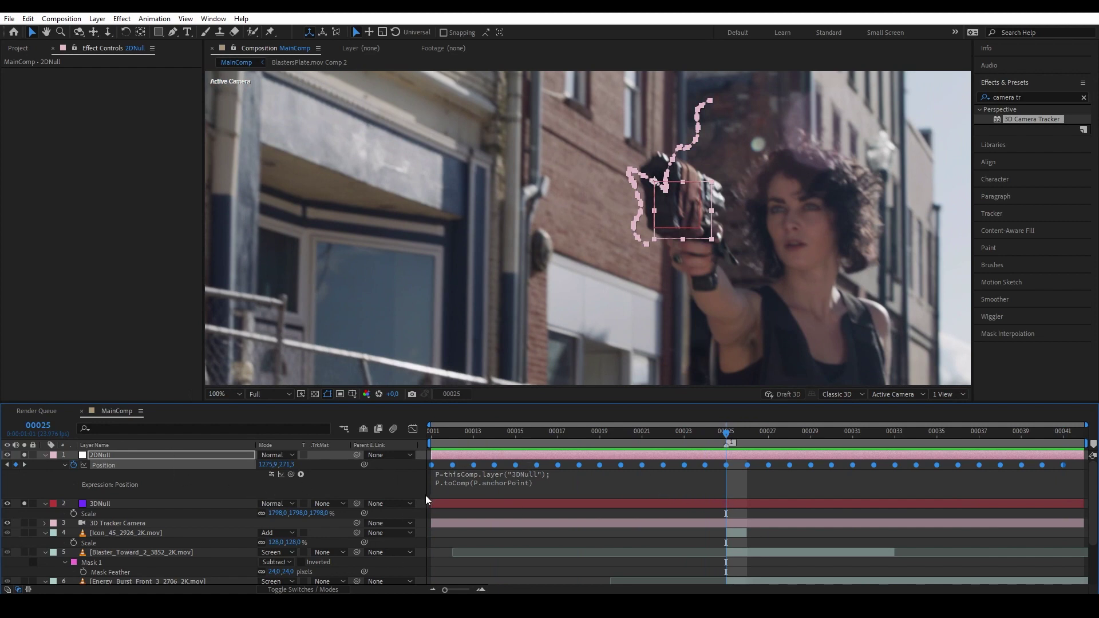
- Turn off solo for the nulls and Plate, and delete 3DNull and 3D Tracker Camera
left_click(151, 505)
left_click(45, 504)
left_click(46, 456)
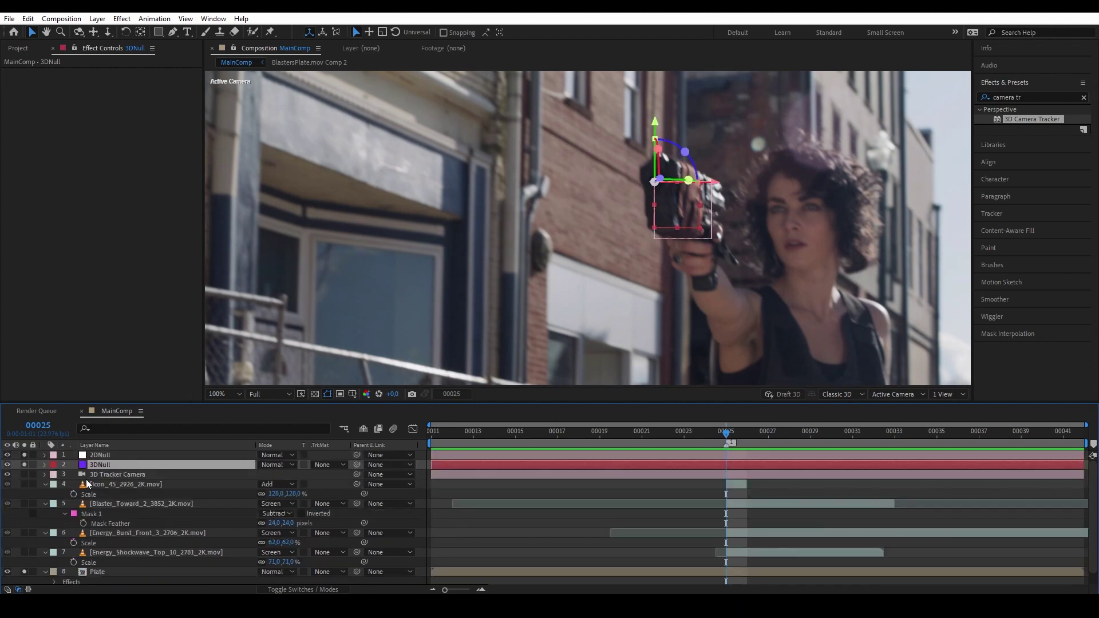
left_click(25, 464)
left_click(23, 571)
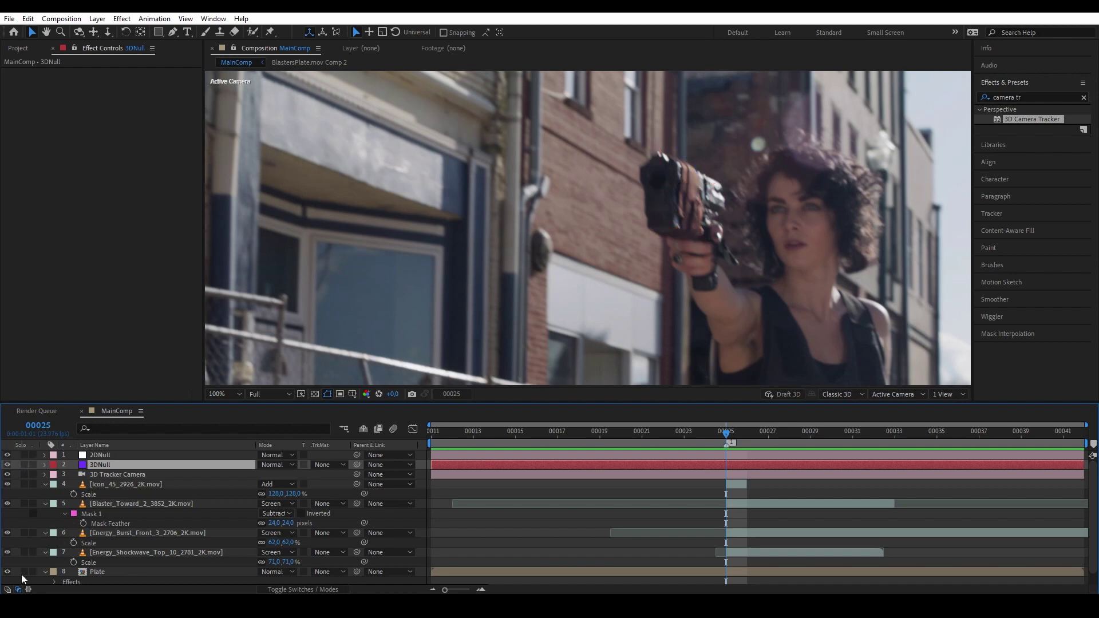
left_click(210, 474, "shift")
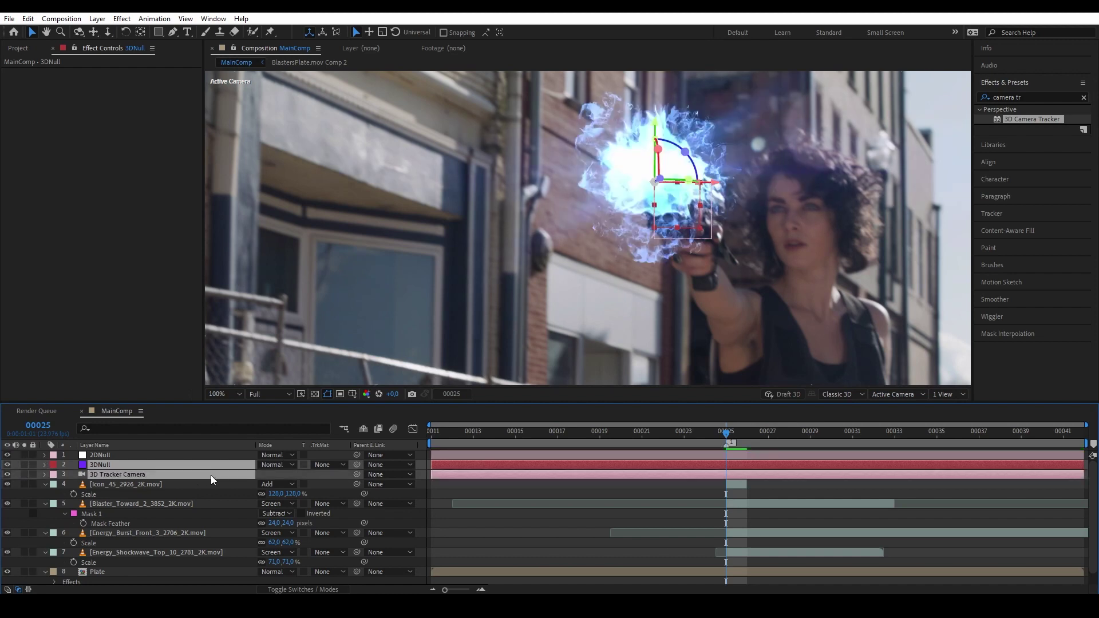
key("Delete")
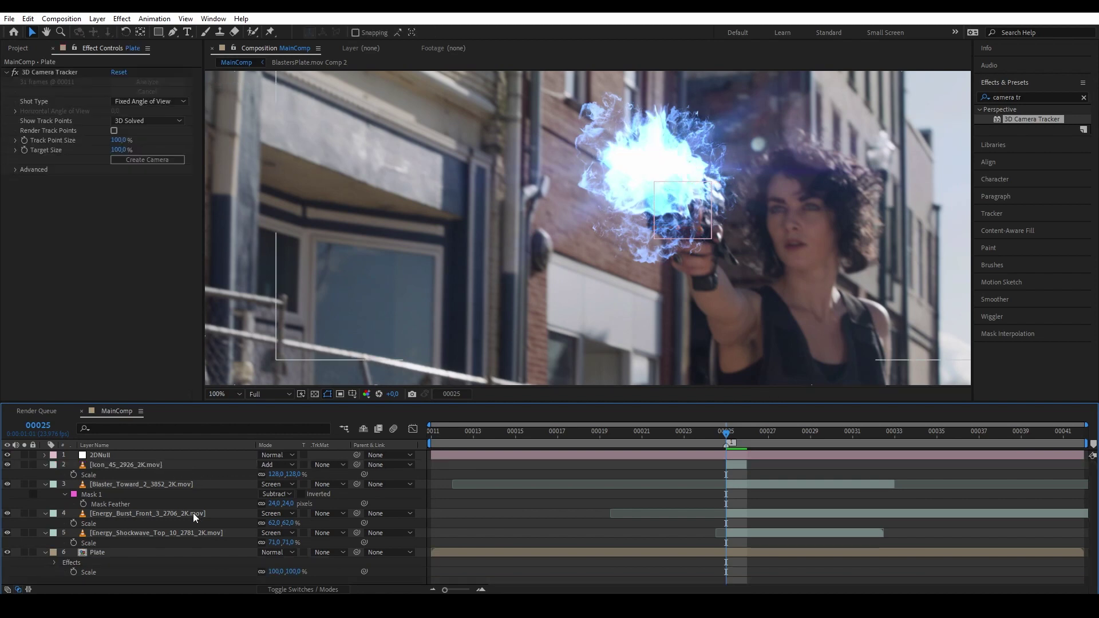
- Parent the Icon_45, Blaster_Toward, Energy_Burst and Energy_Shockwave layers to 2DNull and preview how they follow the gun
left_click(137, 531)
left_click(138, 464, "shift")
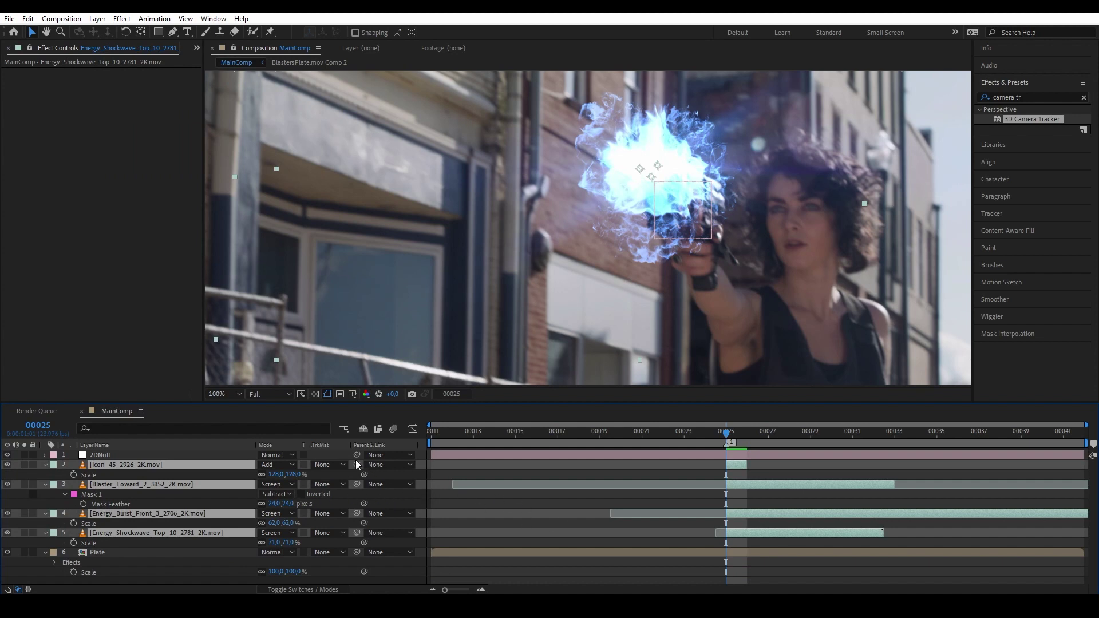
left_click_drag(356, 464, 167, 455)
left_click(167, 454)
left_click(896, 438)
left_click_drag(897, 439, 810, 510)
scroll(743, 356, "down", 2)
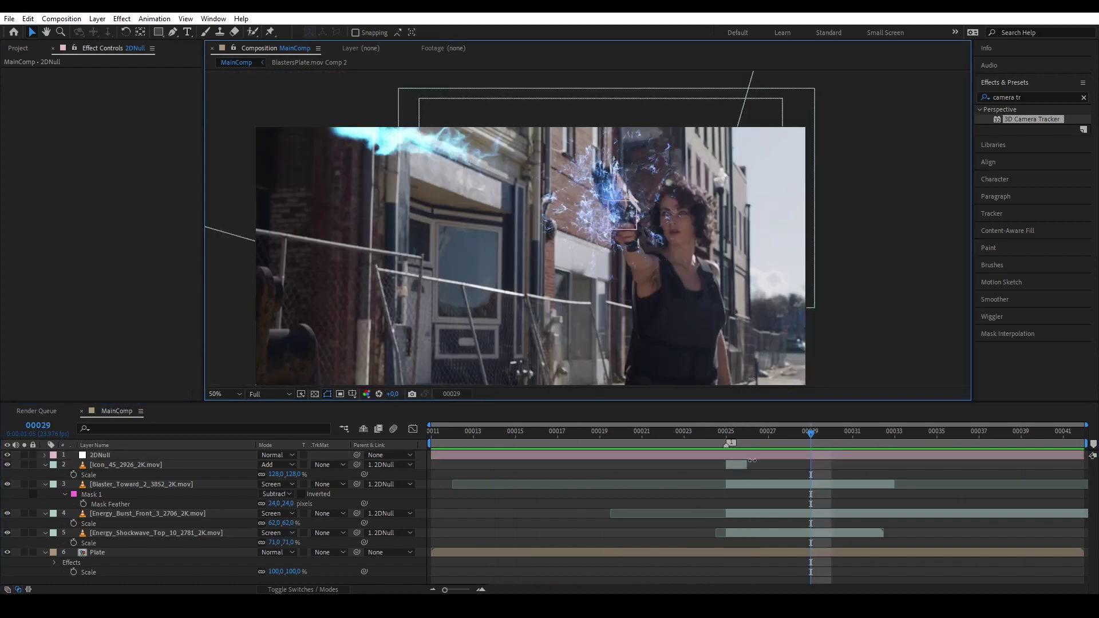
left_click(726, 434)
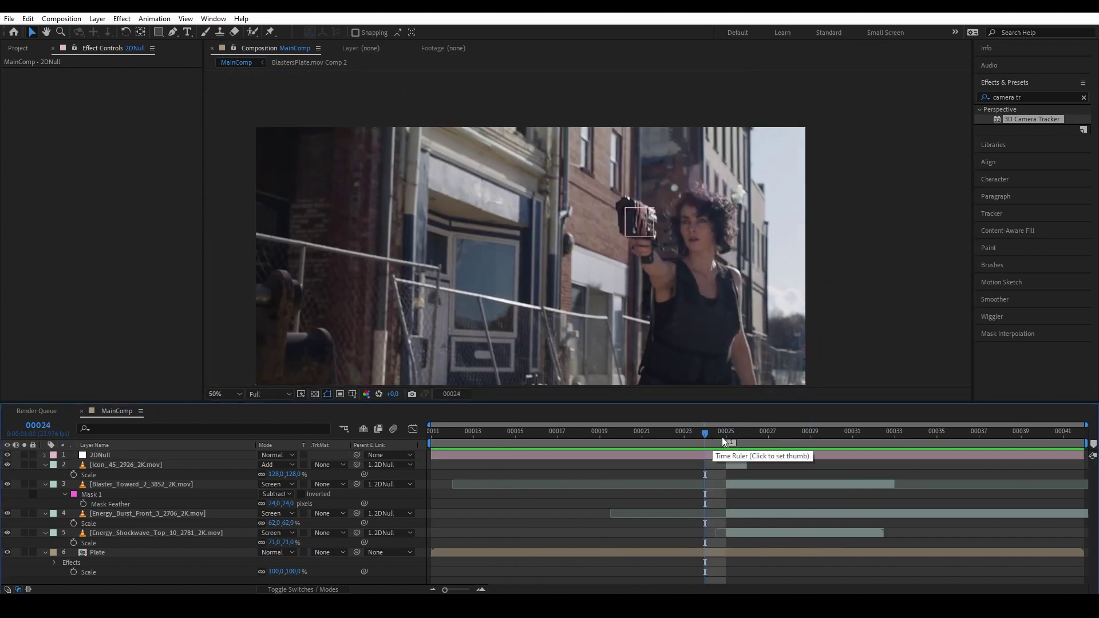
scroll(606, 189, "up", 2)
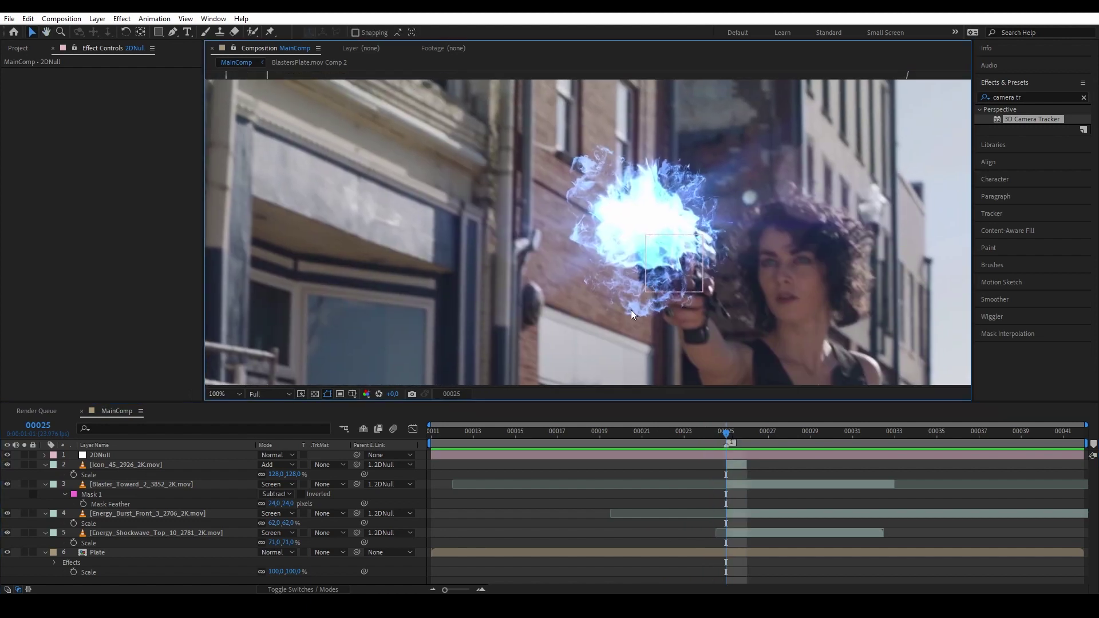
- Apply Hue/Saturation to the Blaster_Toward layer at frame 27 and set its Master Hue to 17°
left_click_drag(734, 433, 773, 432)
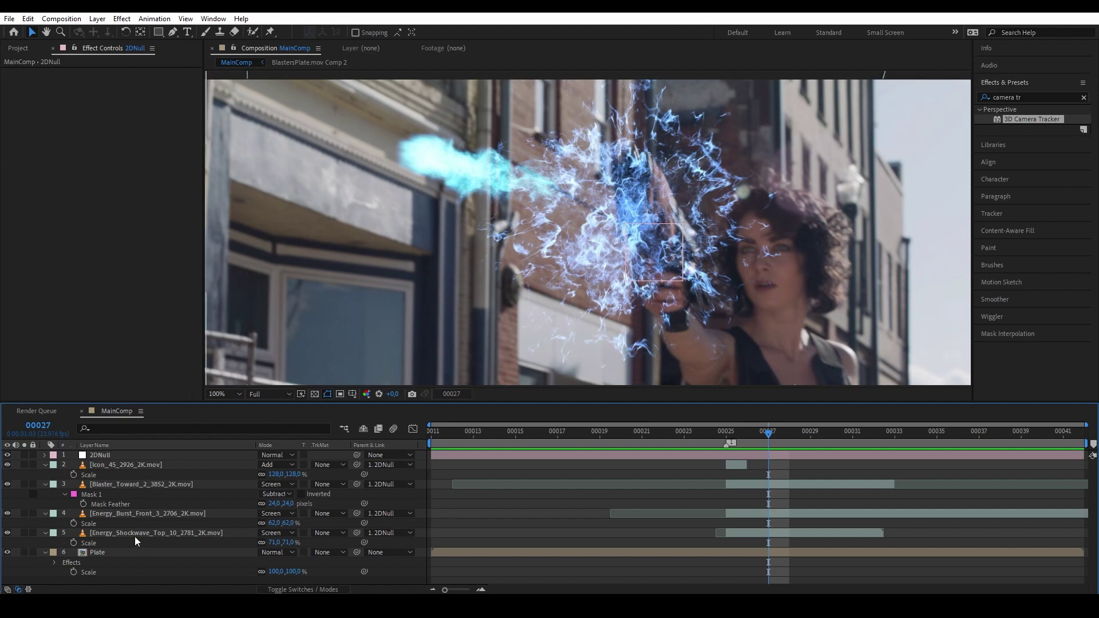
left_click(131, 485)
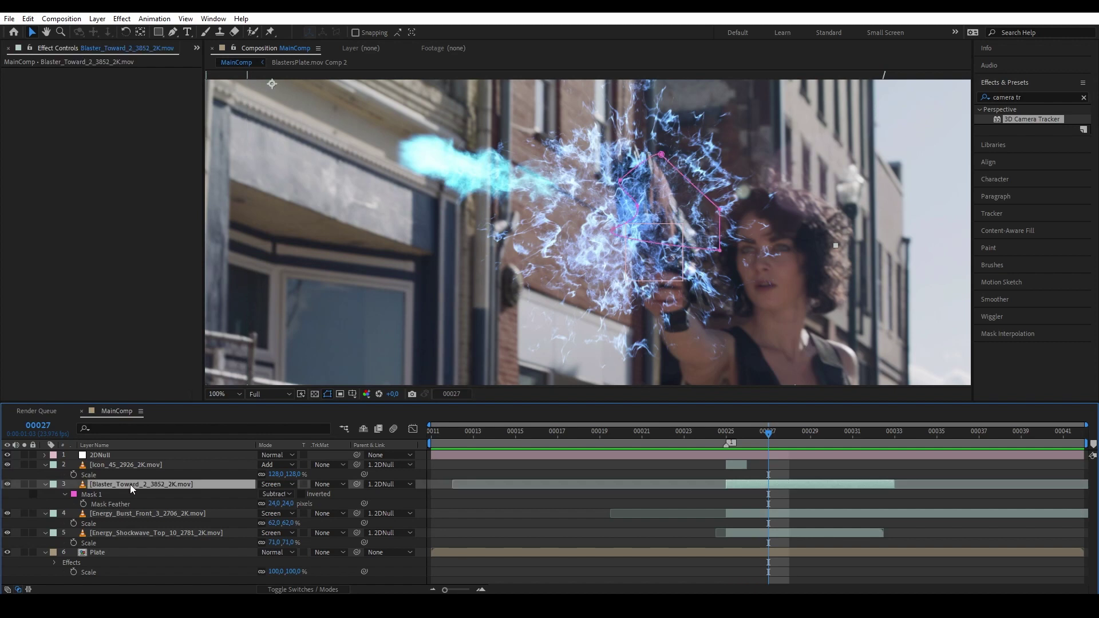
left_click(1020, 98)
type("hue")
left_click_drag(1038, 165, 187, 486)
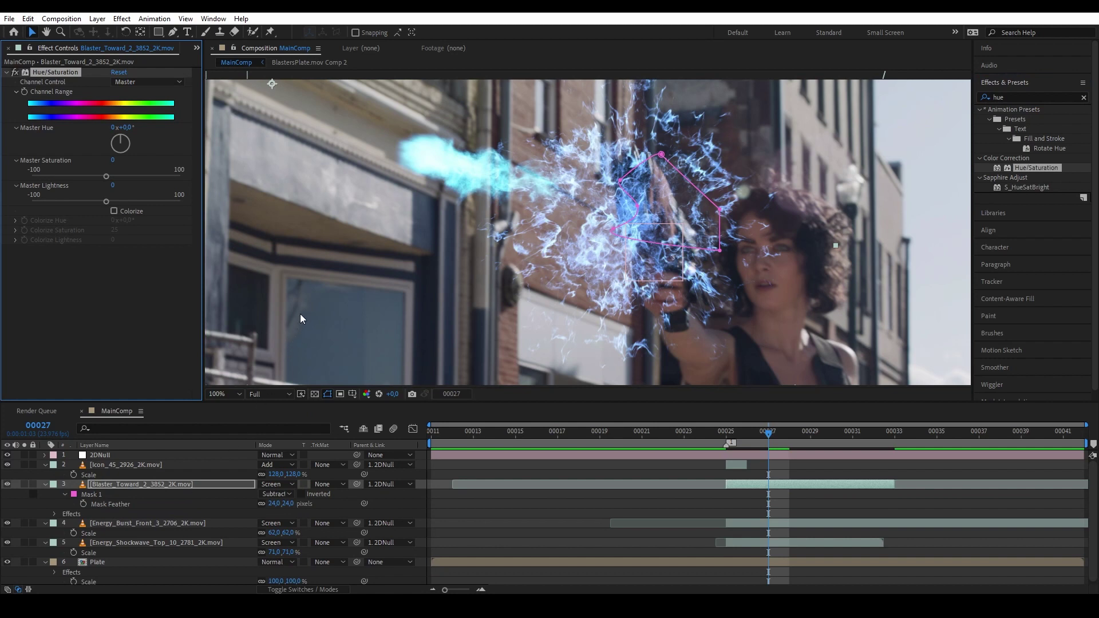
left_click_drag(128, 131, 135, 127)
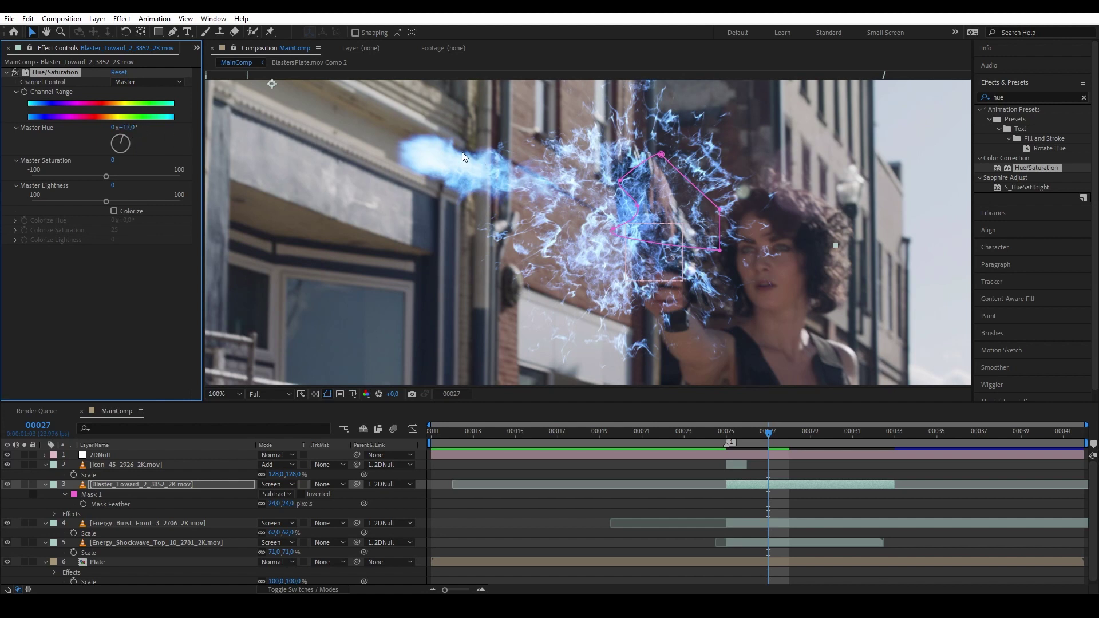
left_click_drag(131, 130, 378, 114)
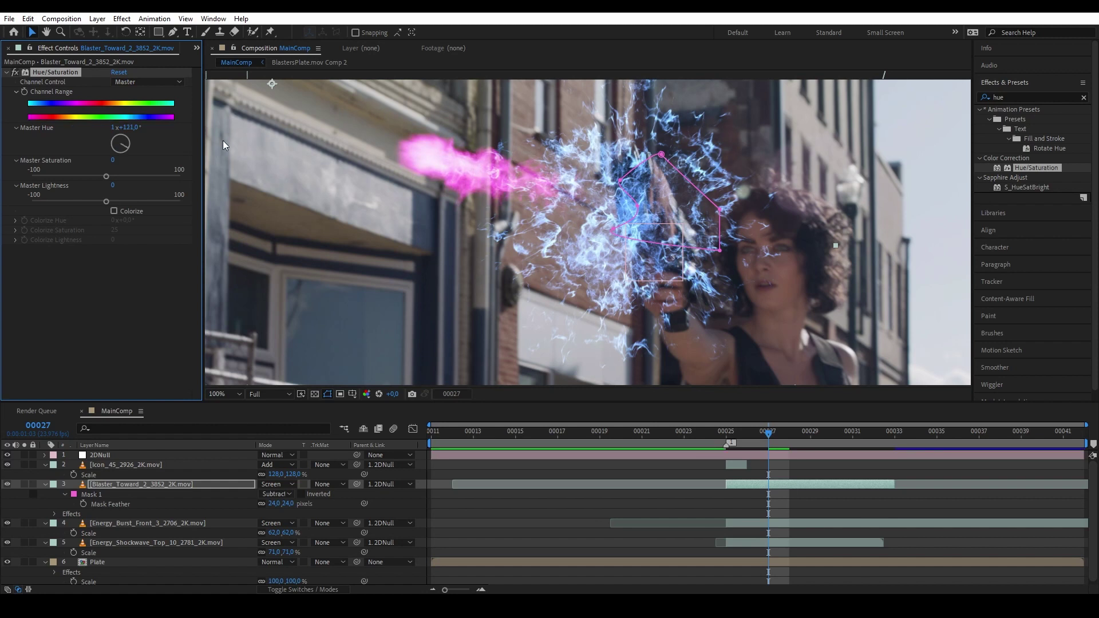
key("ctrl+z")
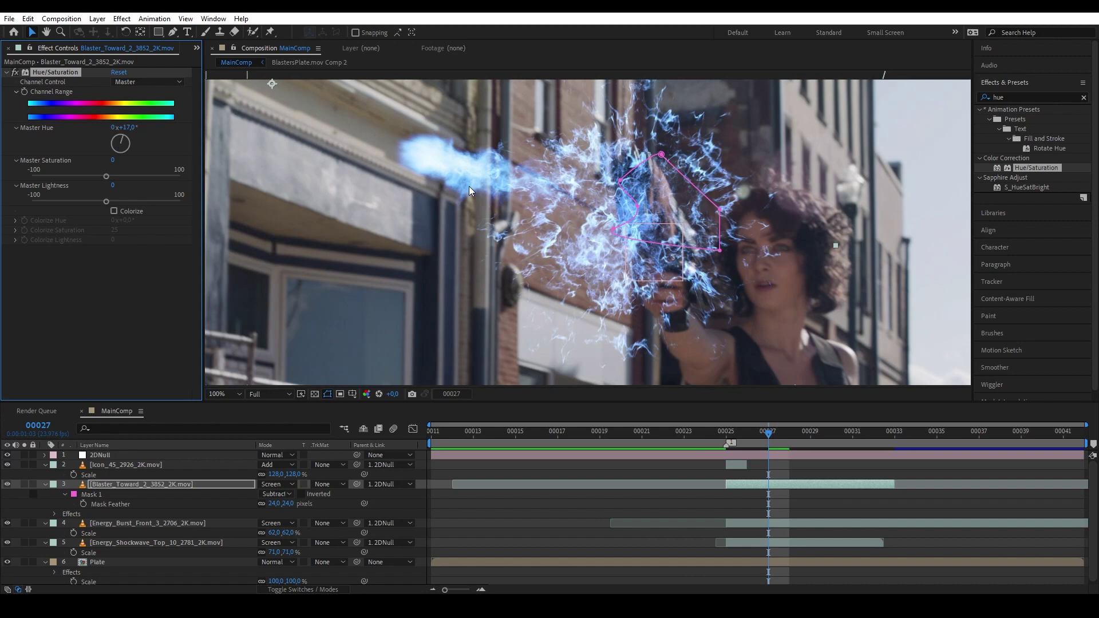
- Pre-compose 2DNull with the Blaster_Toward, Energy_Burst and Energy_Shockwave layers as EnergyPrecomp, moving all attributes into it
scroll(656, 233, "down", 2)
left_click_drag(598, 258, 606, 203)
key("v")
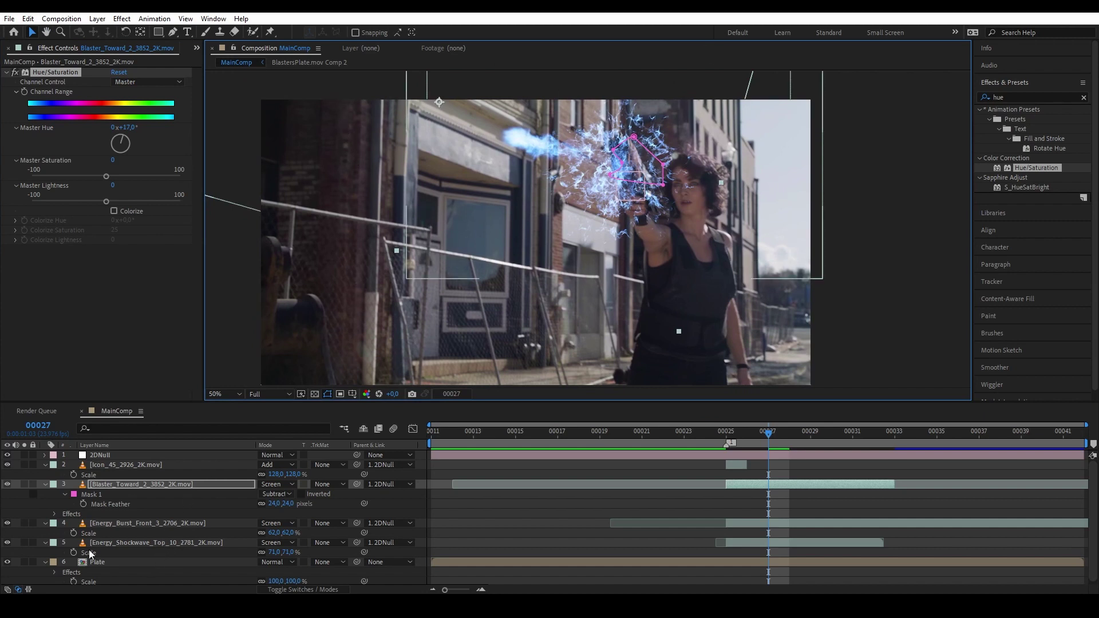
left_click(139, 541)
left_click(153, 522, "ctrl")
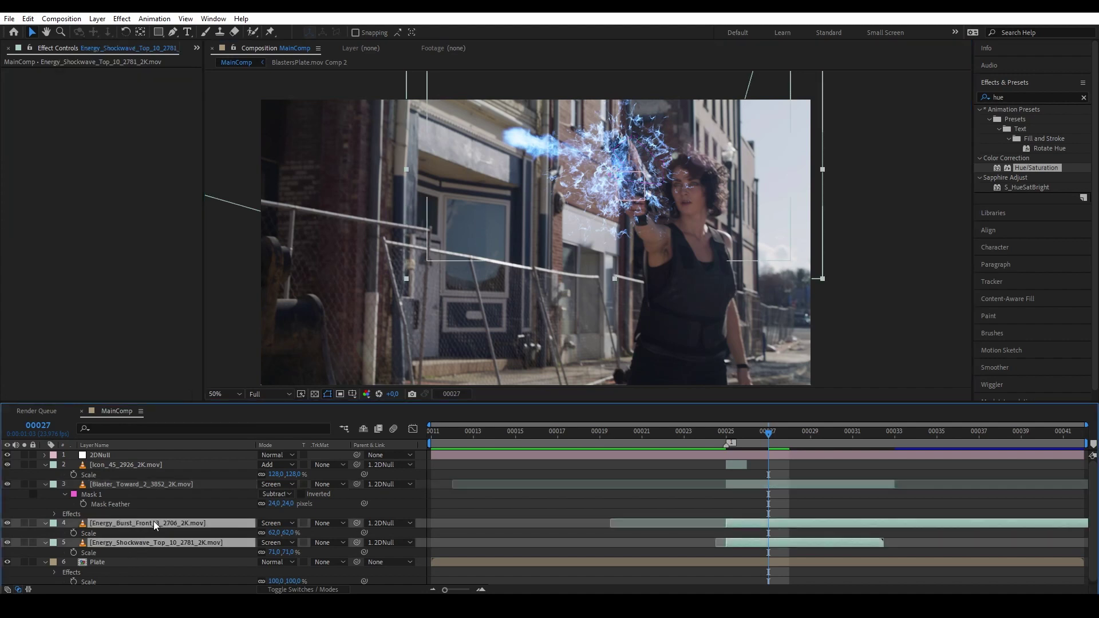
left_click(132, 484, "ctrl")
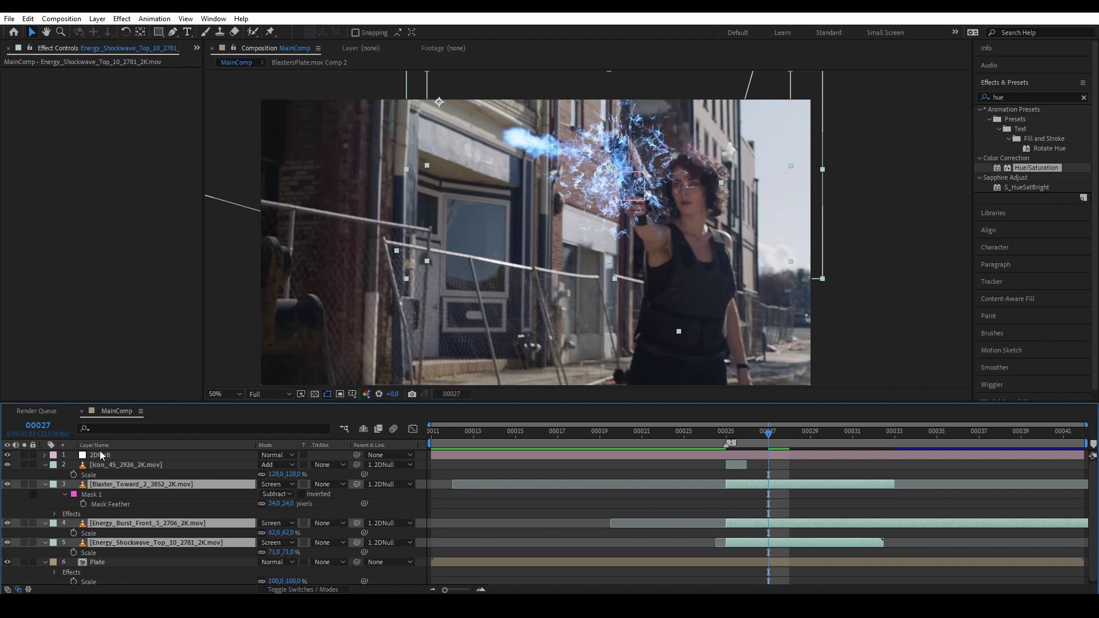
left_click(119, 454, "ctrl")
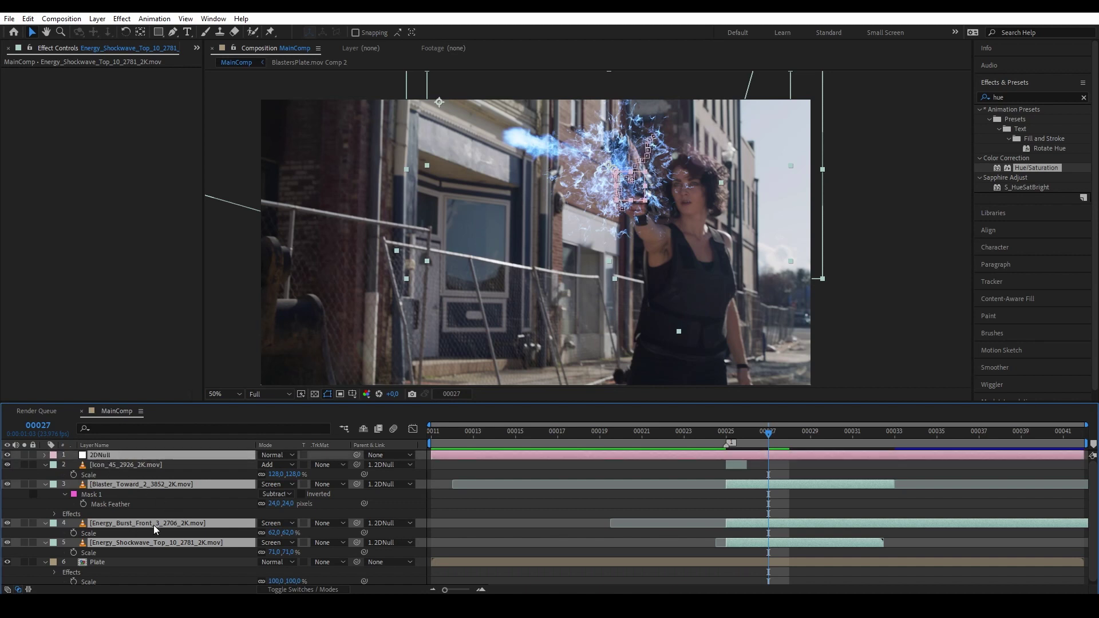
key("ctrl+shift+c")
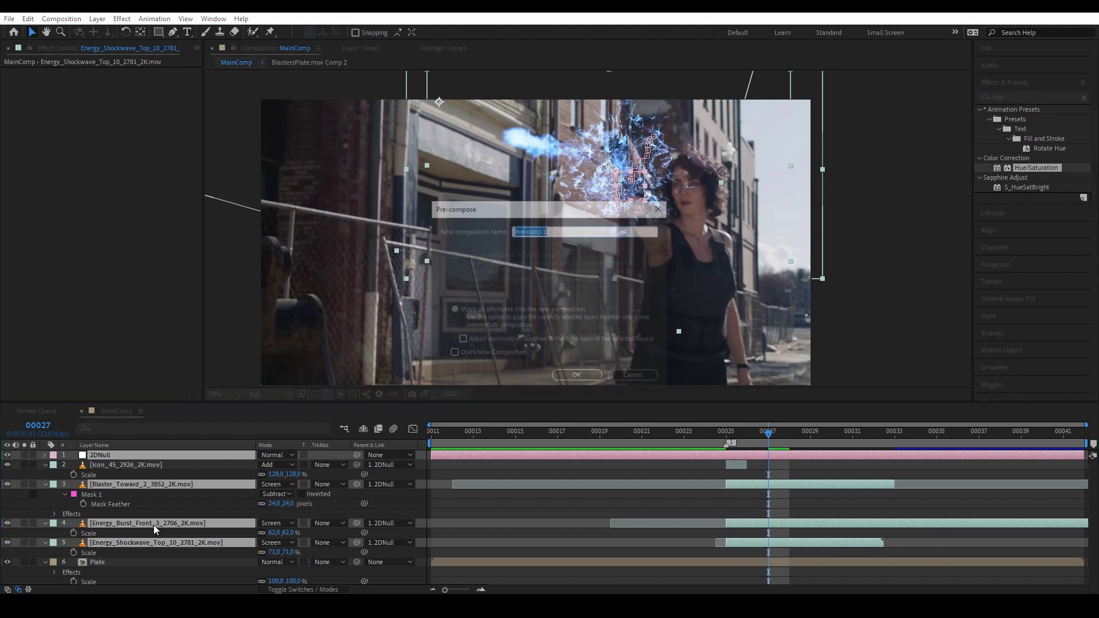
type("EnergyPrecomp")
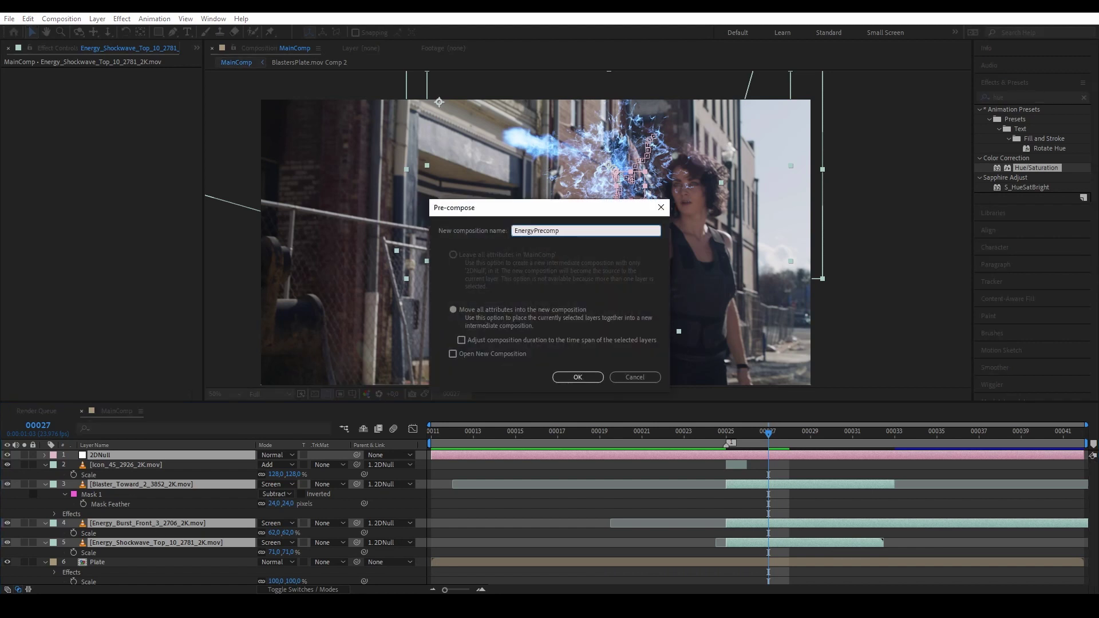
key("Return")
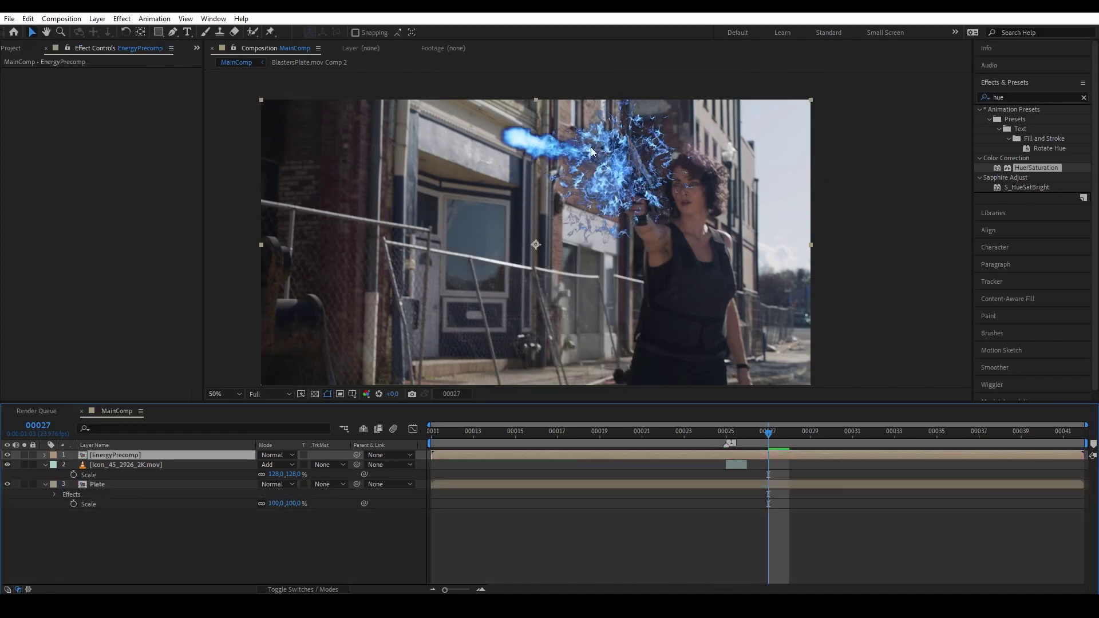
- Set the blending mode of the EnergyPrecomp layer to Screen and compare the shot with the layer hidden and shown
left_click(273, 454)
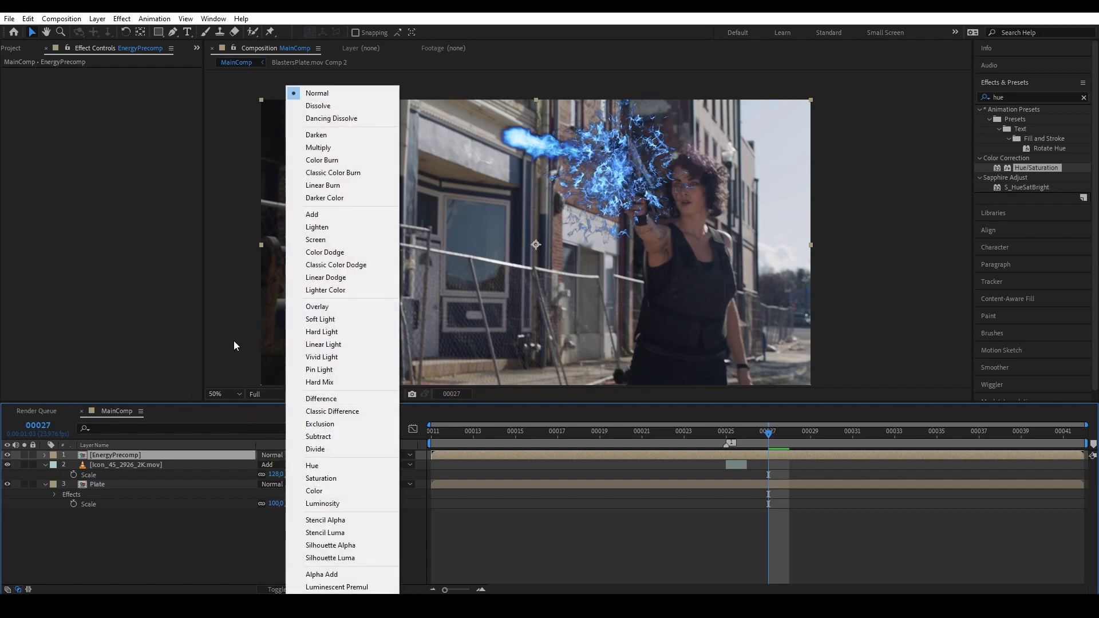
left_click(350, 241)
scroll(575, 259, "up", 2)
left_click(7, 455)
left_click(8, 455)
- Check the Icon_45 and Plate layers at frame 25 and move Icon_45 above EnergyPrecomp in the layer stack
left_click(728, 433)
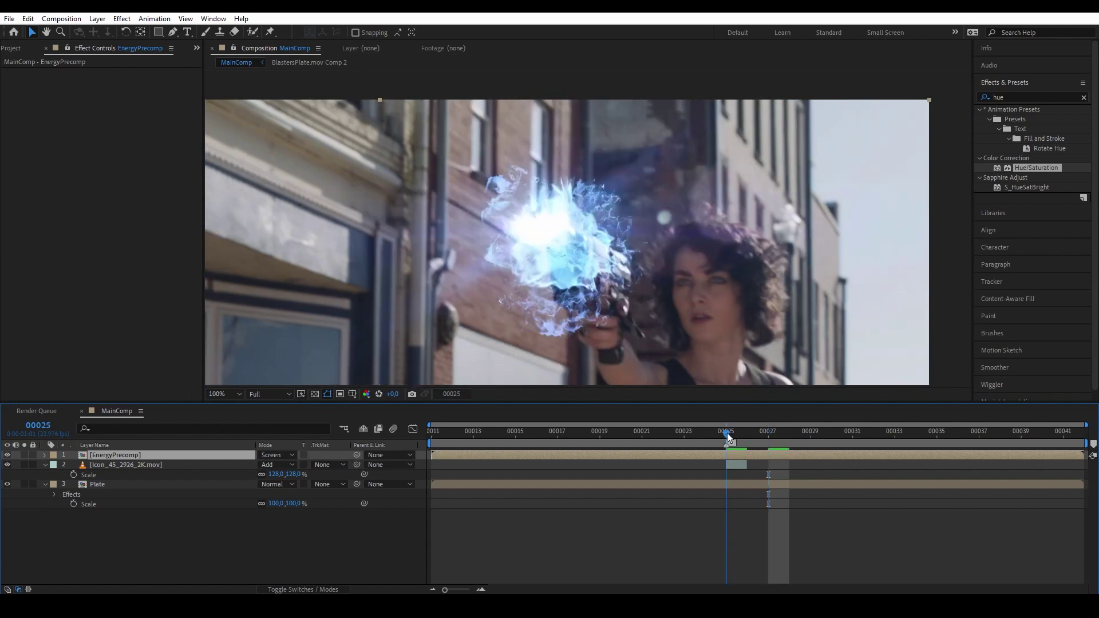
left_click(8, 463)
left_click(8, 463)
left_click(8, 484)
left_click(7, 484)
key("comma")
left_click(118, 456)
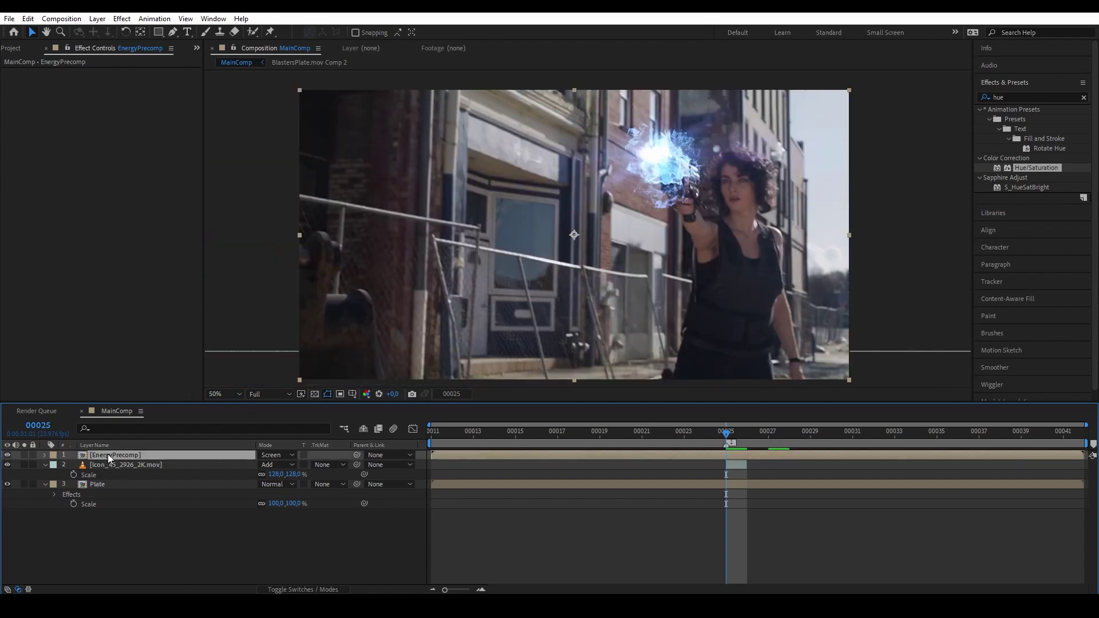
left_click_drag(94, 467, 145, 454)
left_click(129, 475)
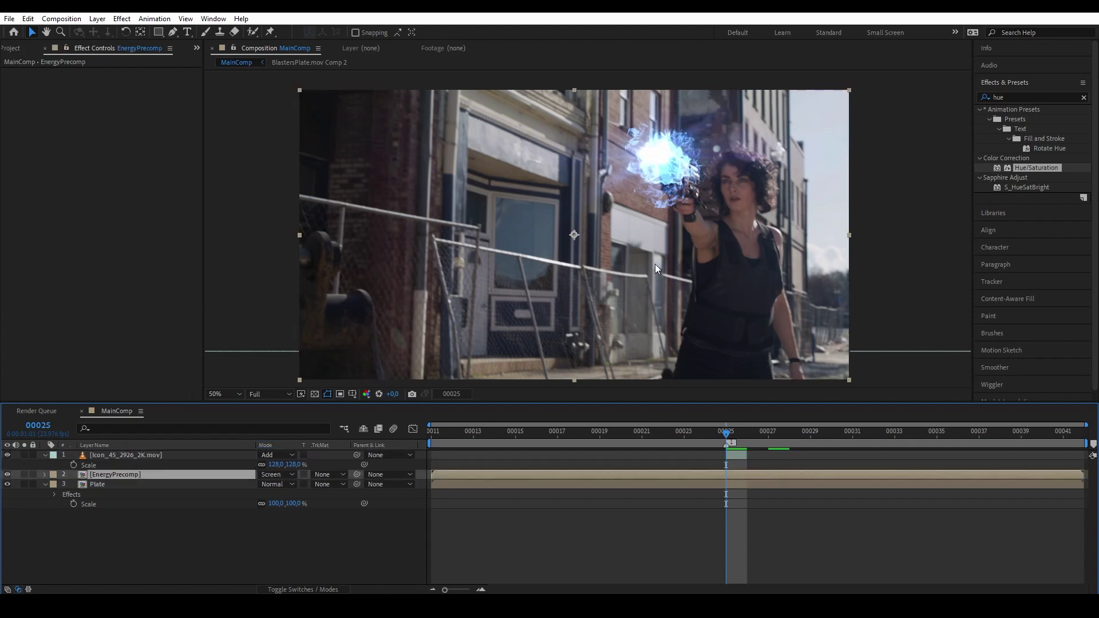
- Apply the Optical Glow effect to the EnergyPrecomp layer at frame 28
scroll(615, 253, "up", 2)
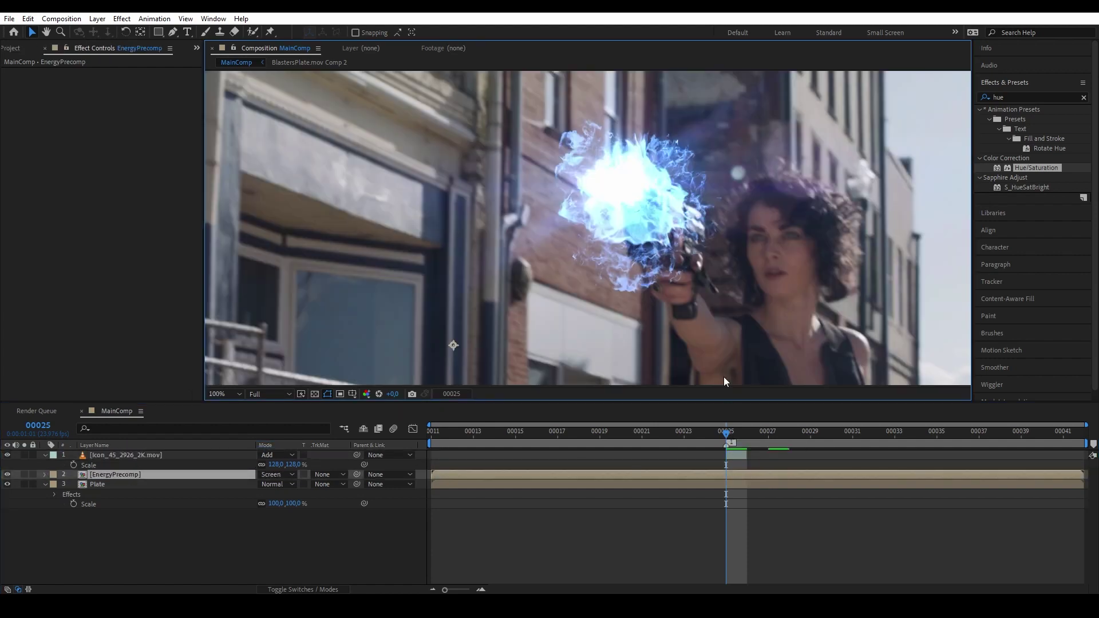
left_click_drag(746, 435, 789, 432)
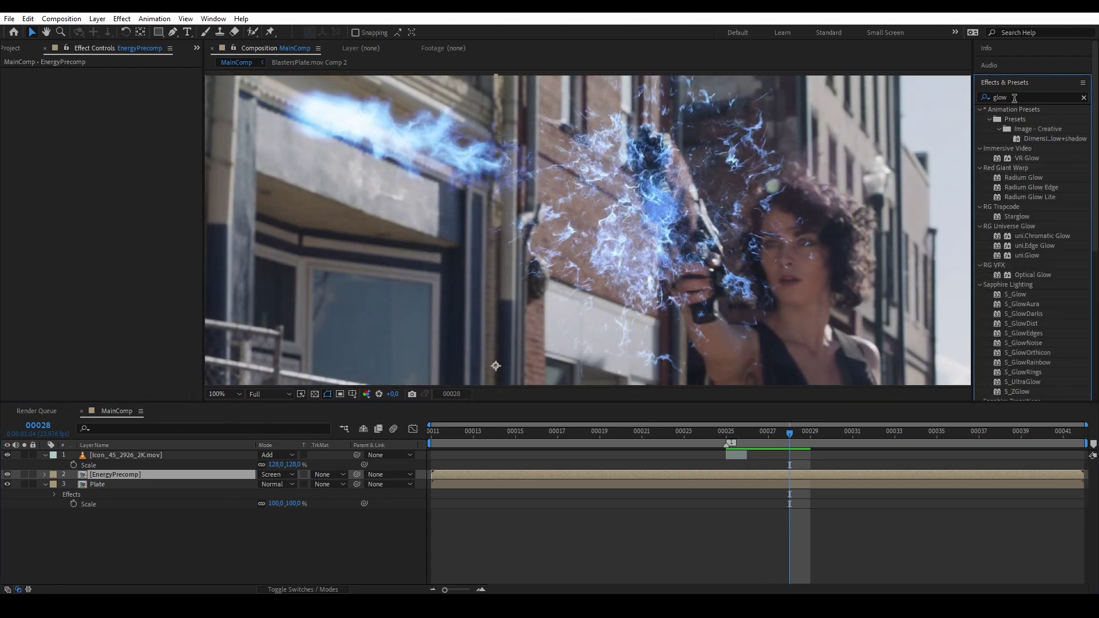
left_click(1013, 98)
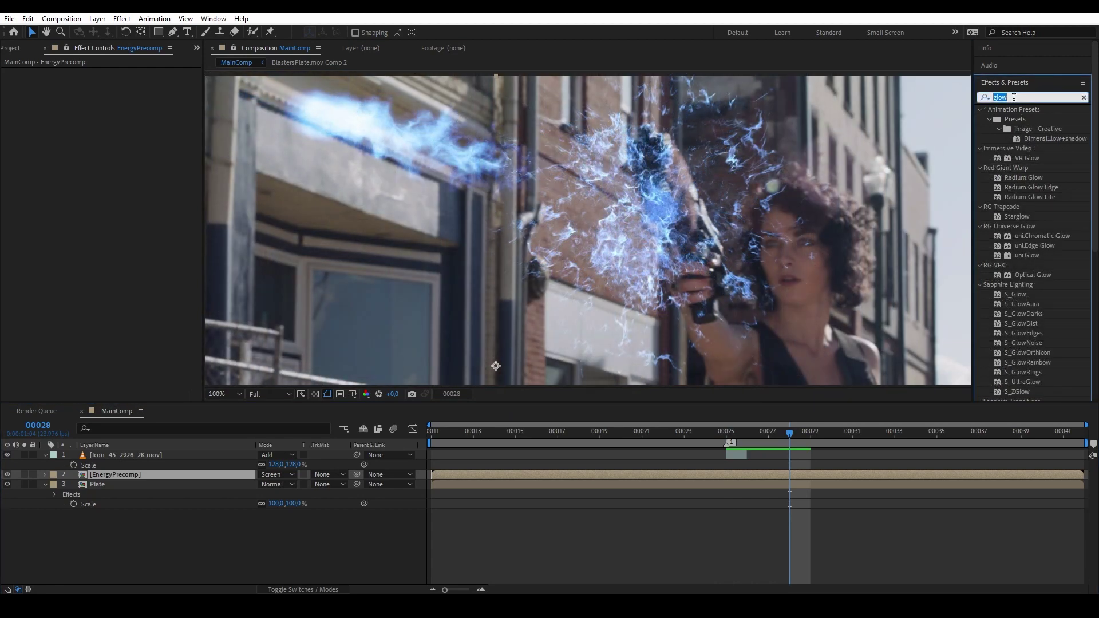
type("opti")
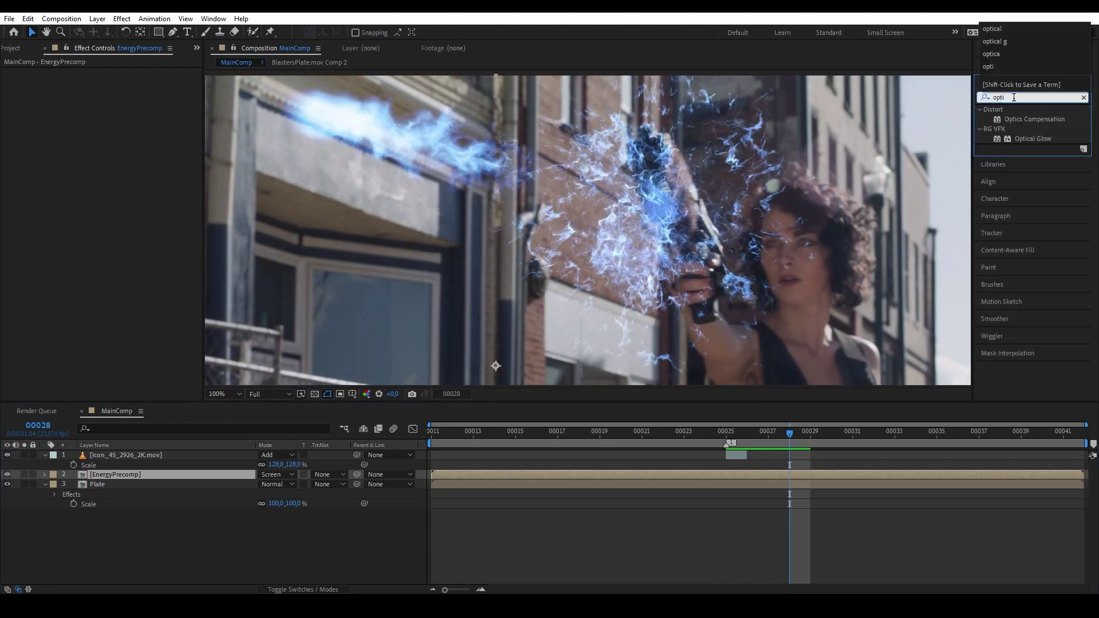
left_click_drag(1027, 140, 122, 478)
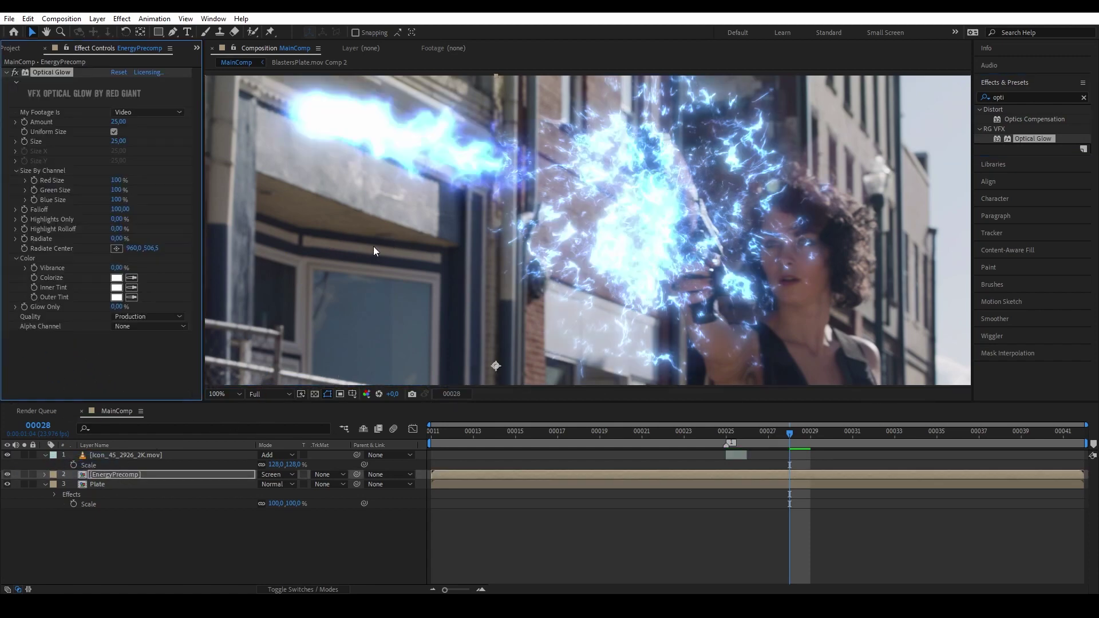
left_click_drag(378, 253, 415, 240)
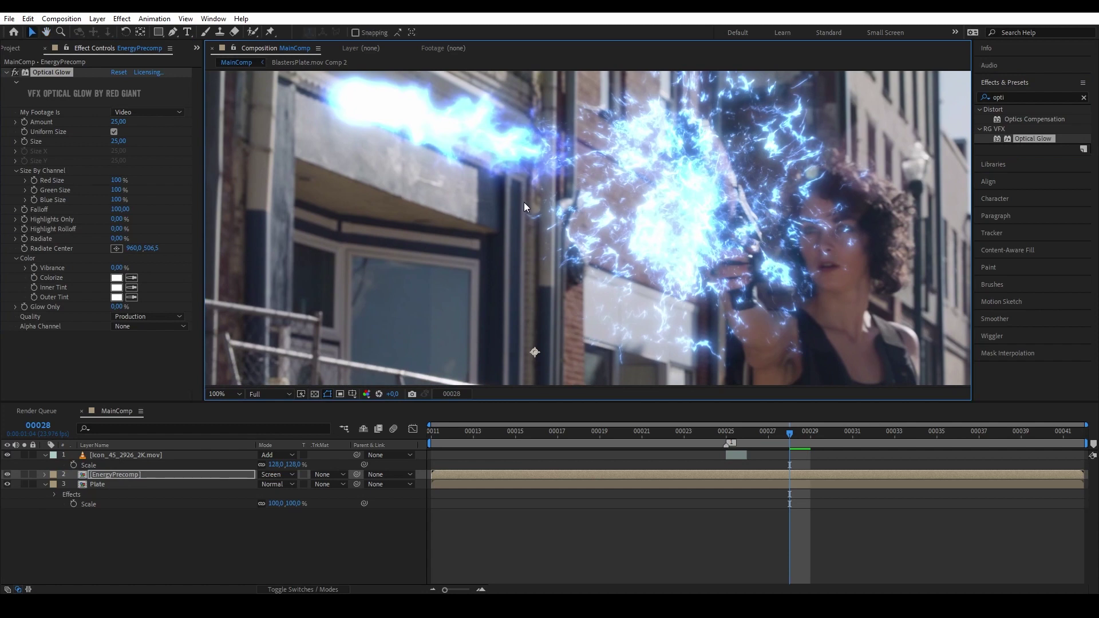
left_click_drag(523, 202, 490, 196)
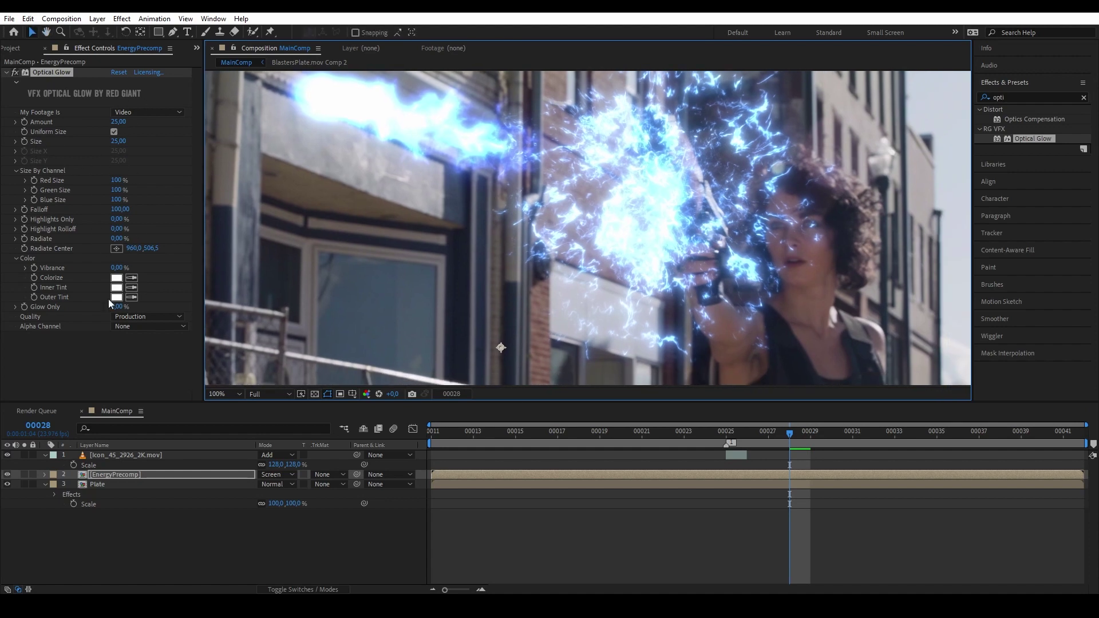
- Set the Optical Glow Size to 100, Amount to 9 and Highlight Rolloff to 58%
left_click_drag(118, 141, 146, 140)
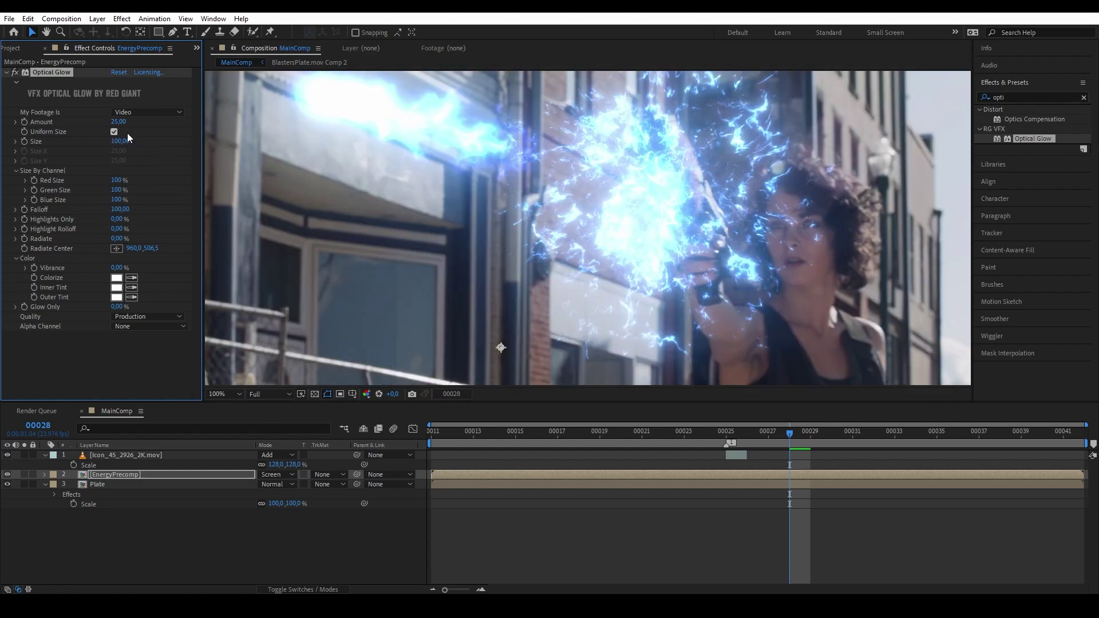
left_click_drag(115, 122, 113, 122)
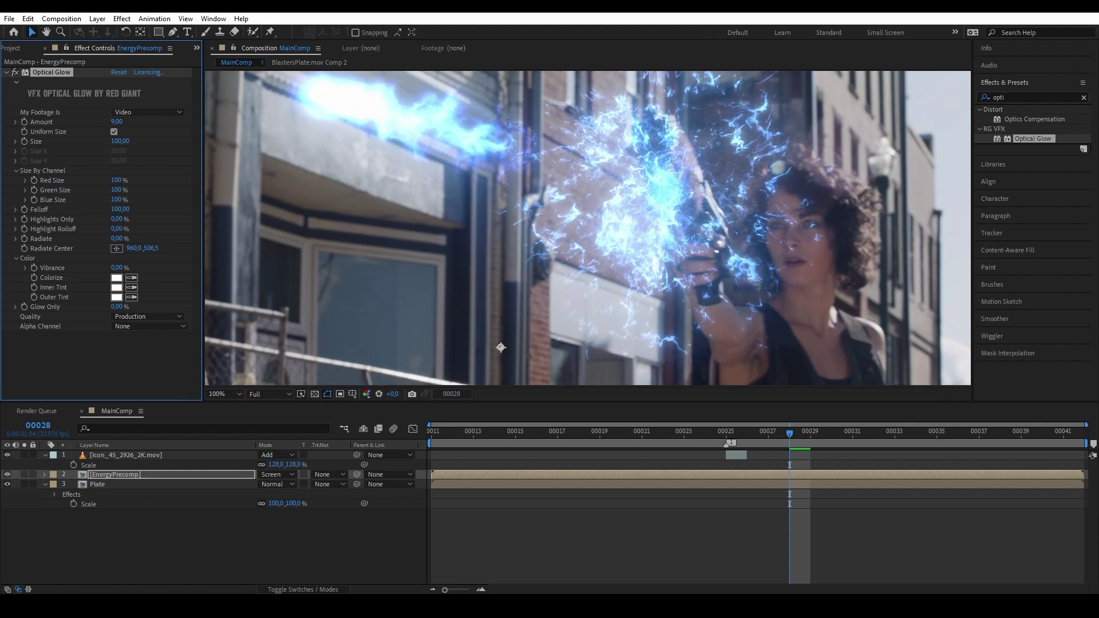
left_click_drag(118, 229, 137, 219)
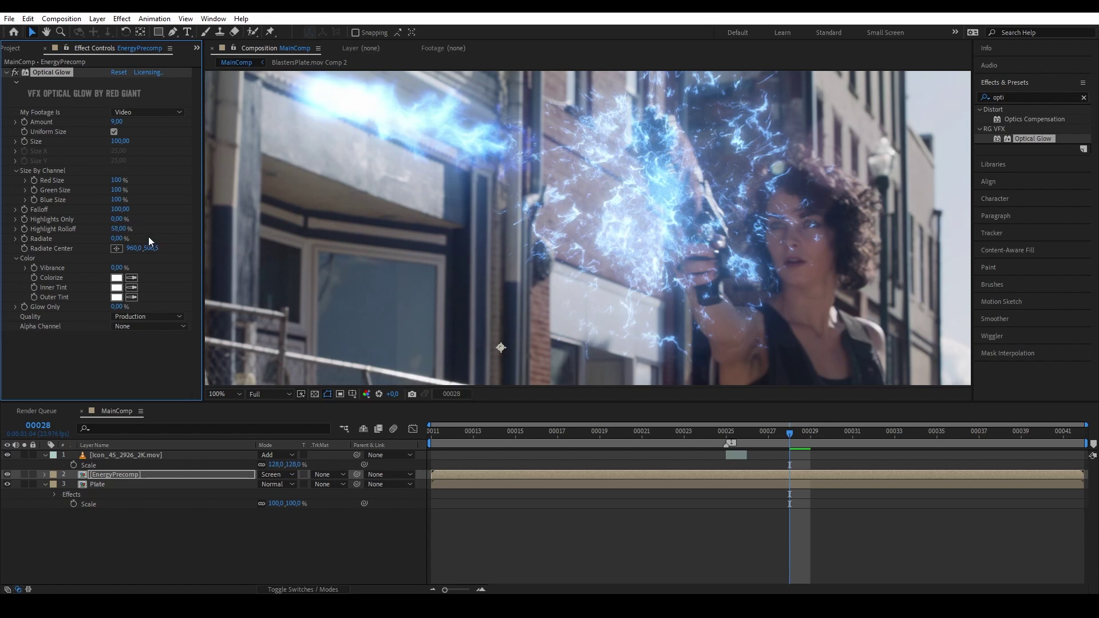
left_click(152, 276)
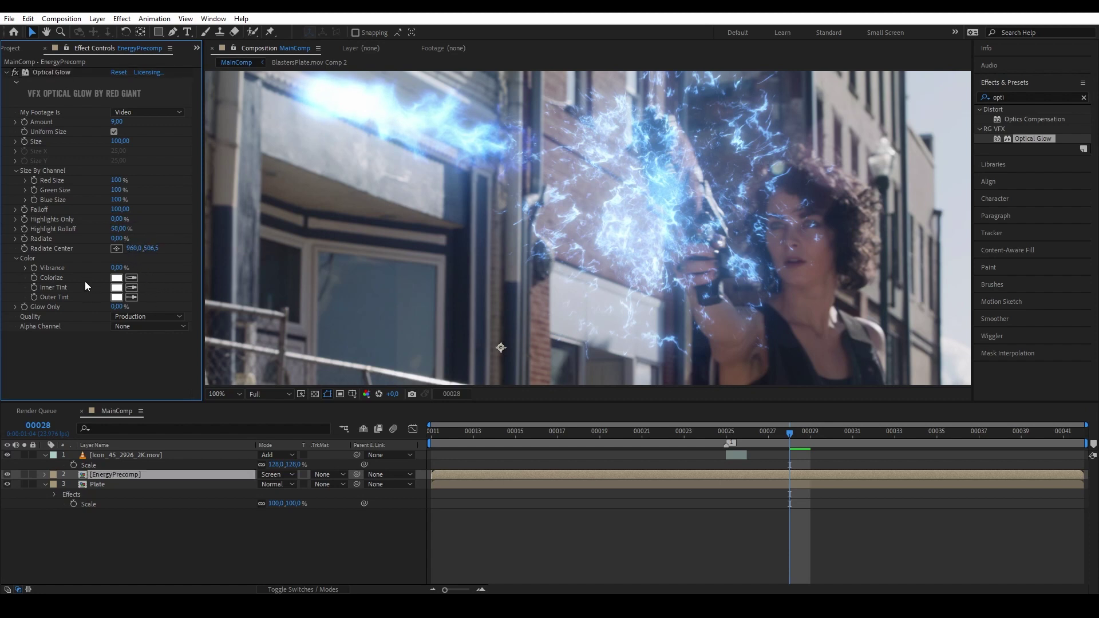
- Set the Optical Glow Vibrance to 61% and its Colorize colour to blue 0D79FF
left_click_drag(117, 267, 132, 267)
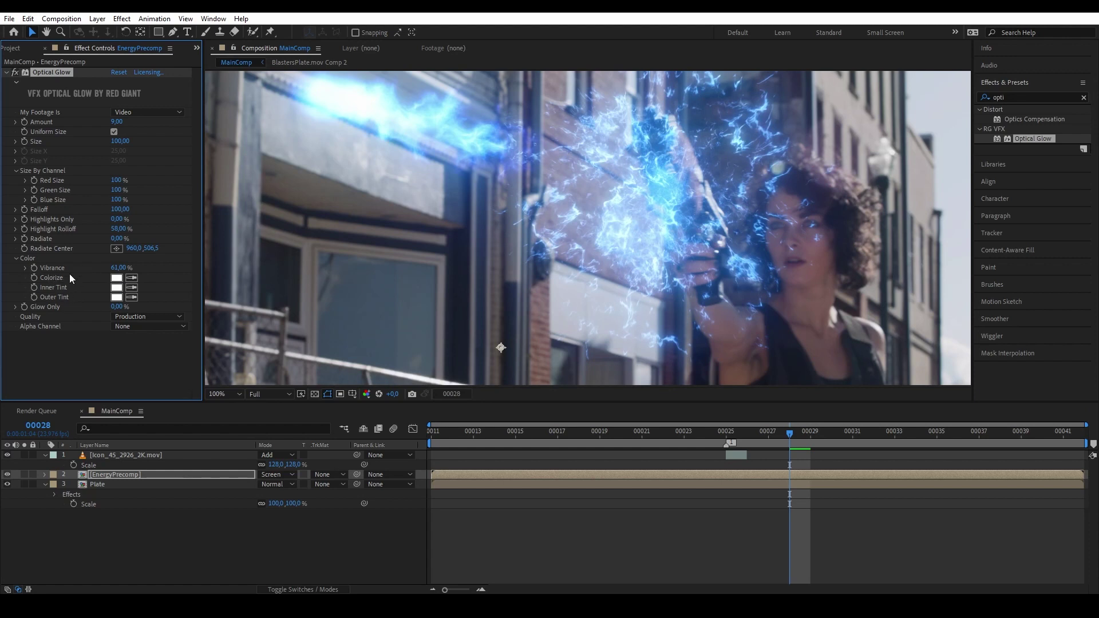
left_click(116, 278)
mouse_move(591, 394)
left_mouse_down()
mouse_move(434, 274)
mouse_move(348, 246)
mouse_move(372, 270)
left_mouse_up()
left_click(379, 268)
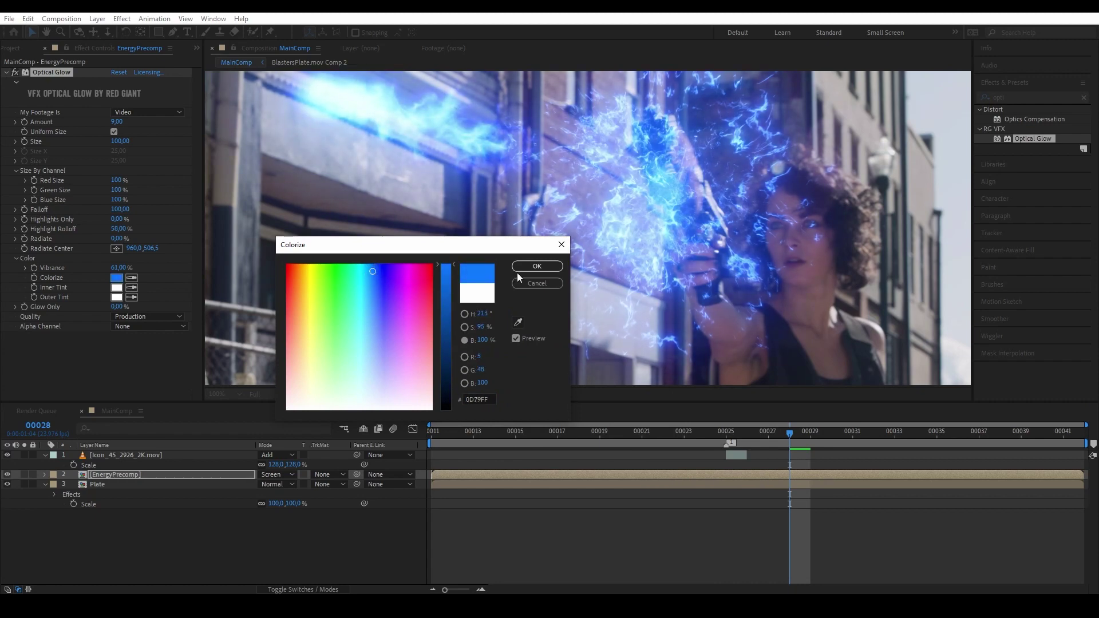
left_click(519, 267)
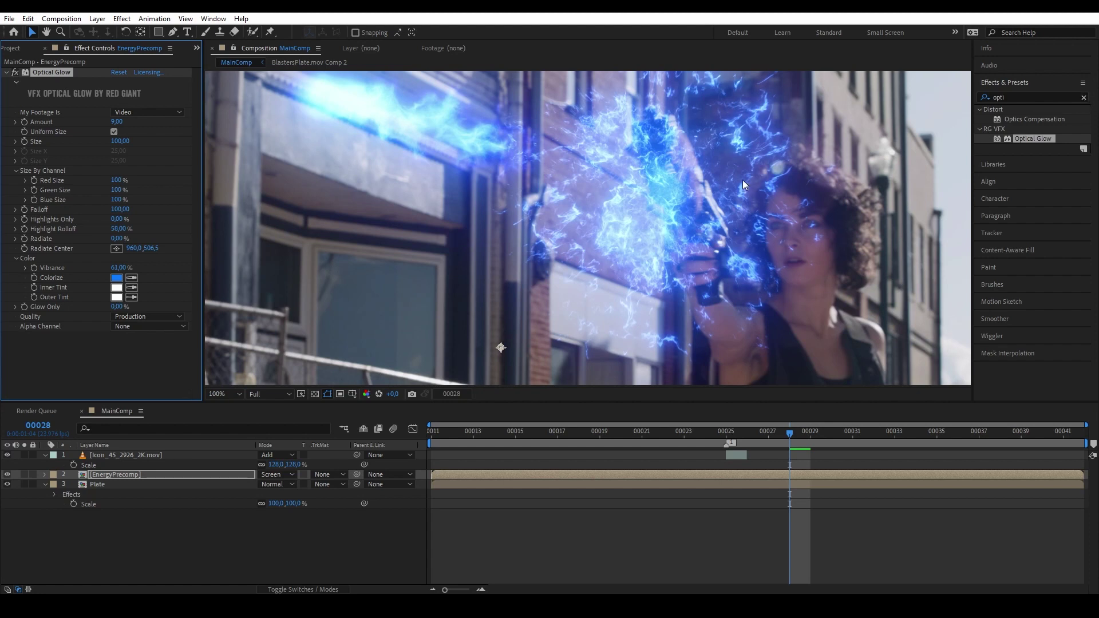
- Add Hue/Saturation to EnergyPrecomp, set its Master Saturation to -18 and inspect the blast in the shot
left_click(1023, 96)
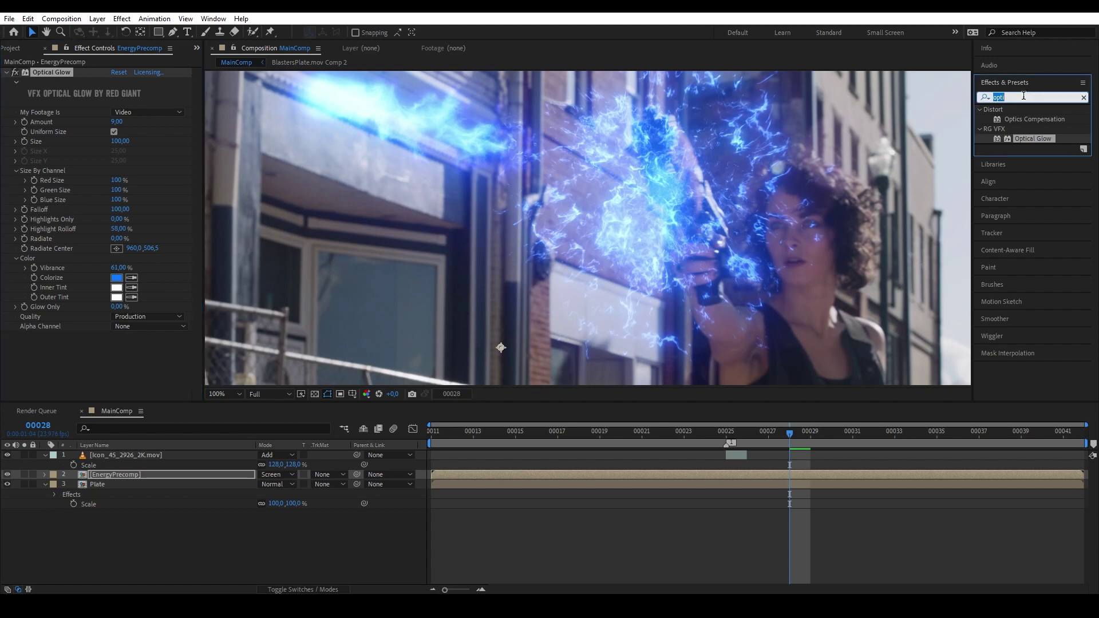
type("hue")
left_click_drag(1021, 170, 140, 365)
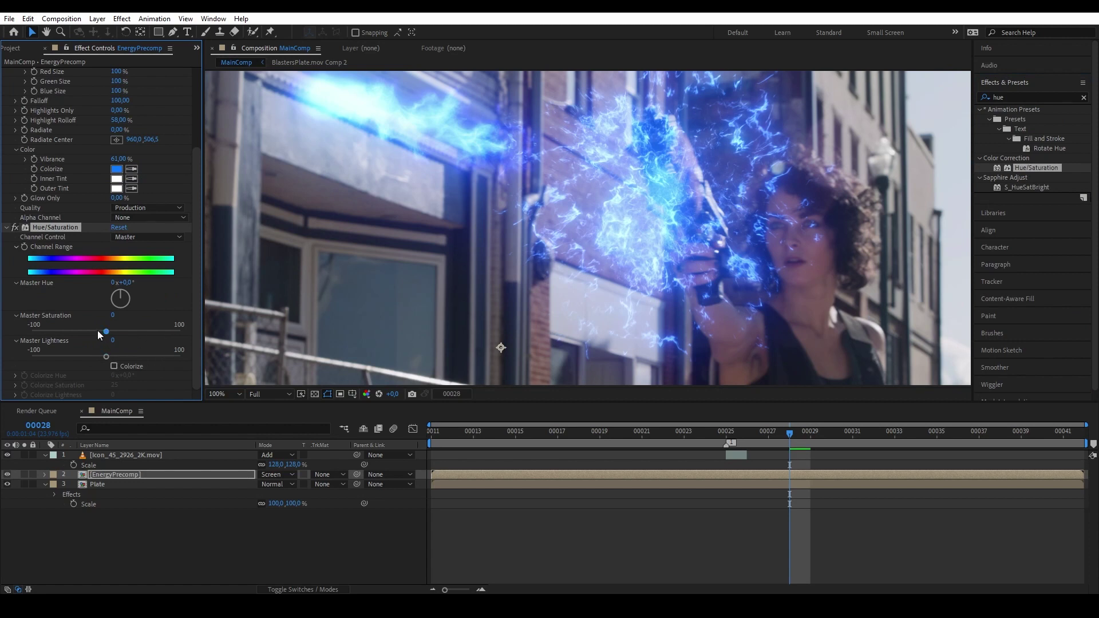
left_click_drag(99, 330, 93, 330)
scroll(762, 252, "down", 2)
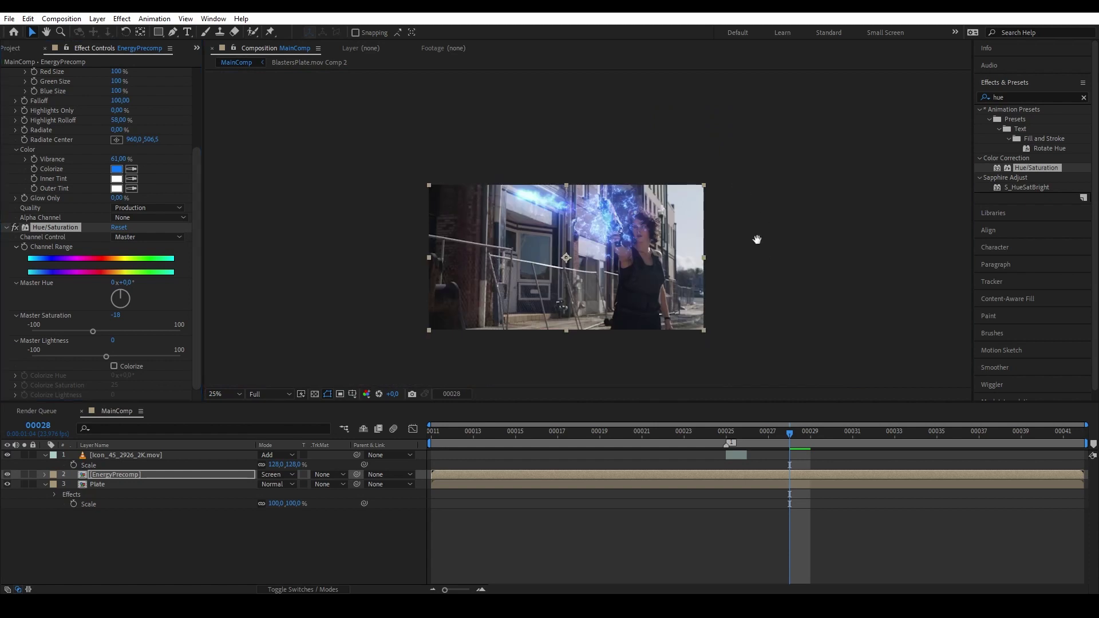
left_click_drag(852, 255, 836, 274)
scroll(600, 137, "up", 2)
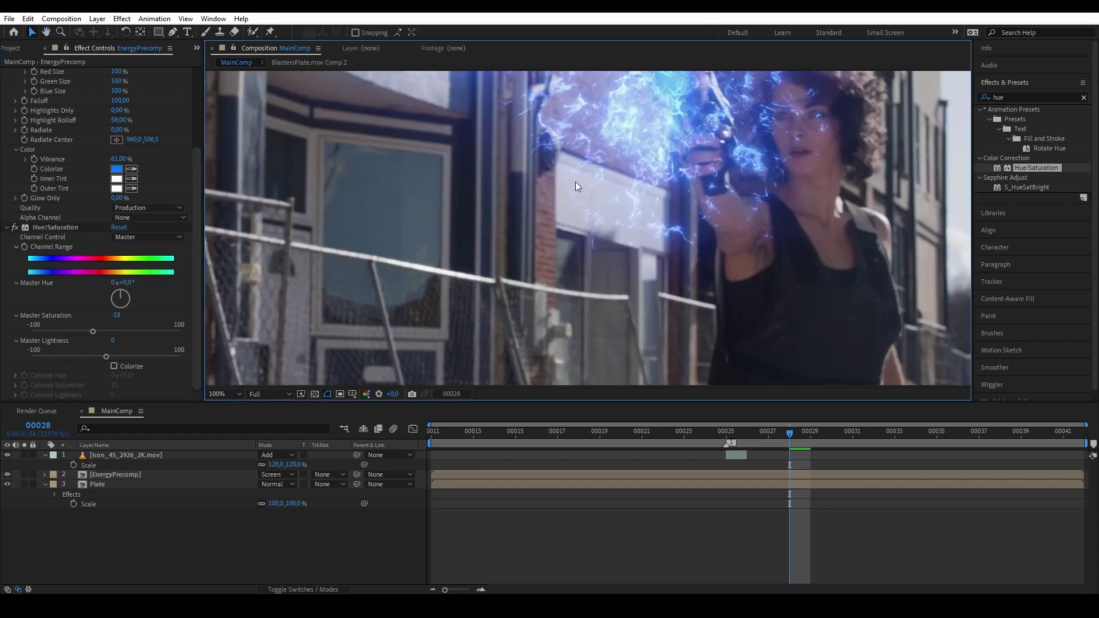
left_click_drag(595, 170, 643, 289)
key("v")
- Add Gaussian Blur with Blurriness 3 to EnergyPrecomp and check the softened blast at frame 26
left_click(1041, 97)
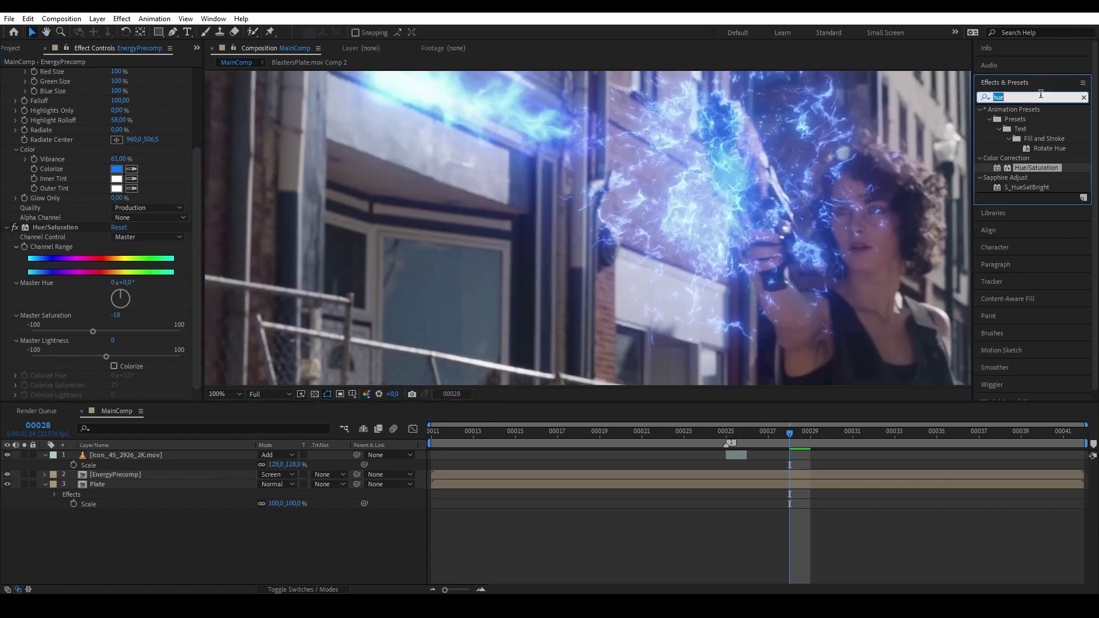
type("gauss")
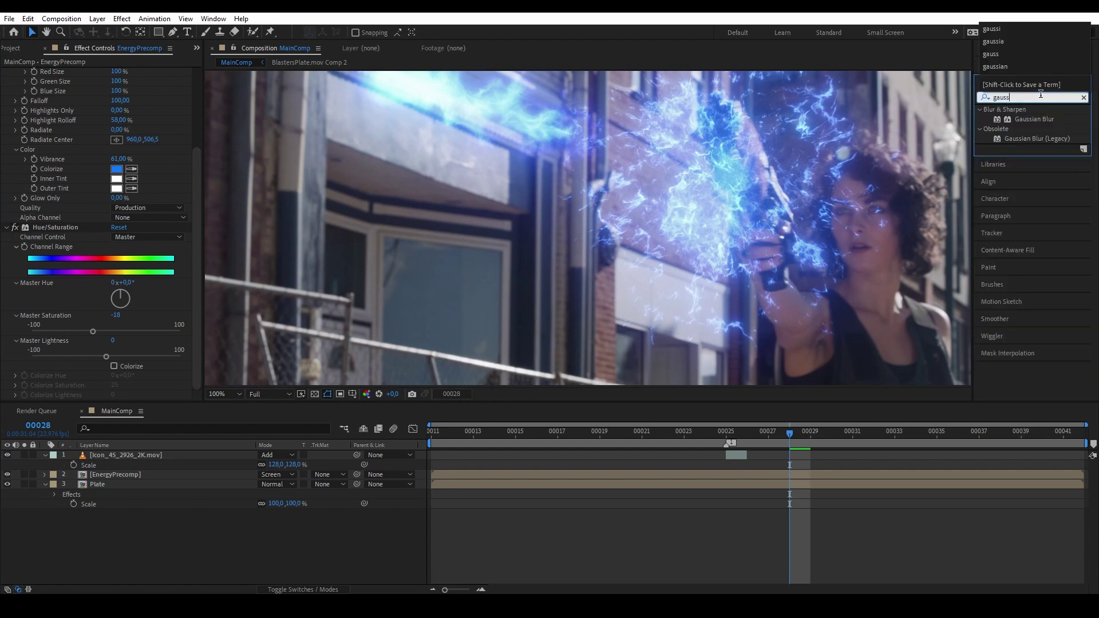
left_click_drag(1025, 118, 138, 473)
left_click(116, 375)
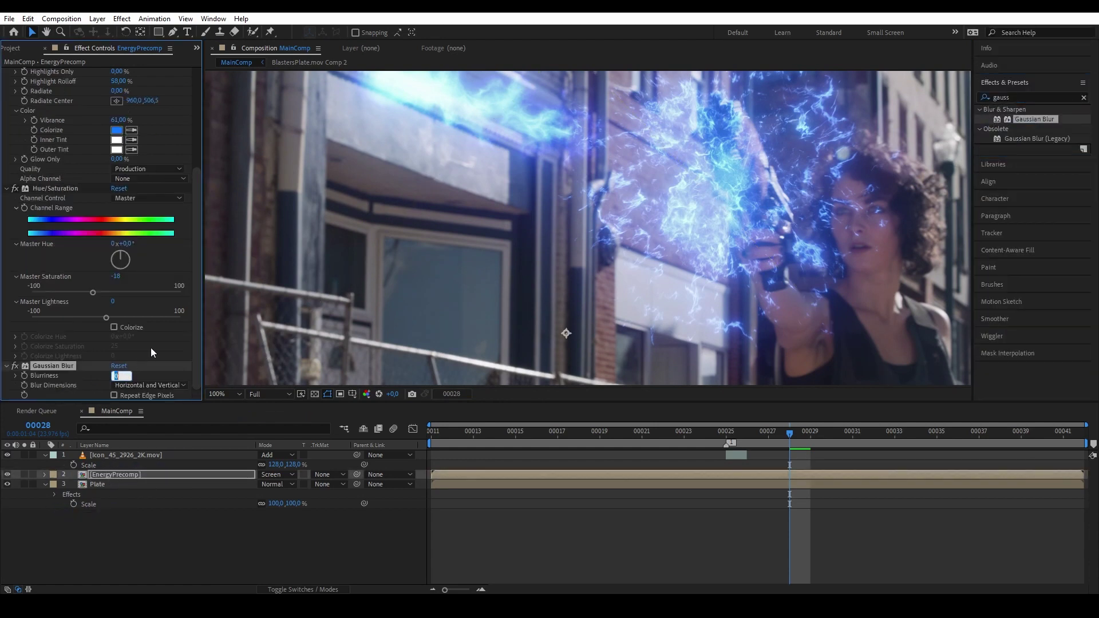
type("3")
key("Return")
key("comma")
left_click_drag(800, 431, 748, 418)
scroll(741, 257, "up", 3)
scroll(637, 123, "down", 2)
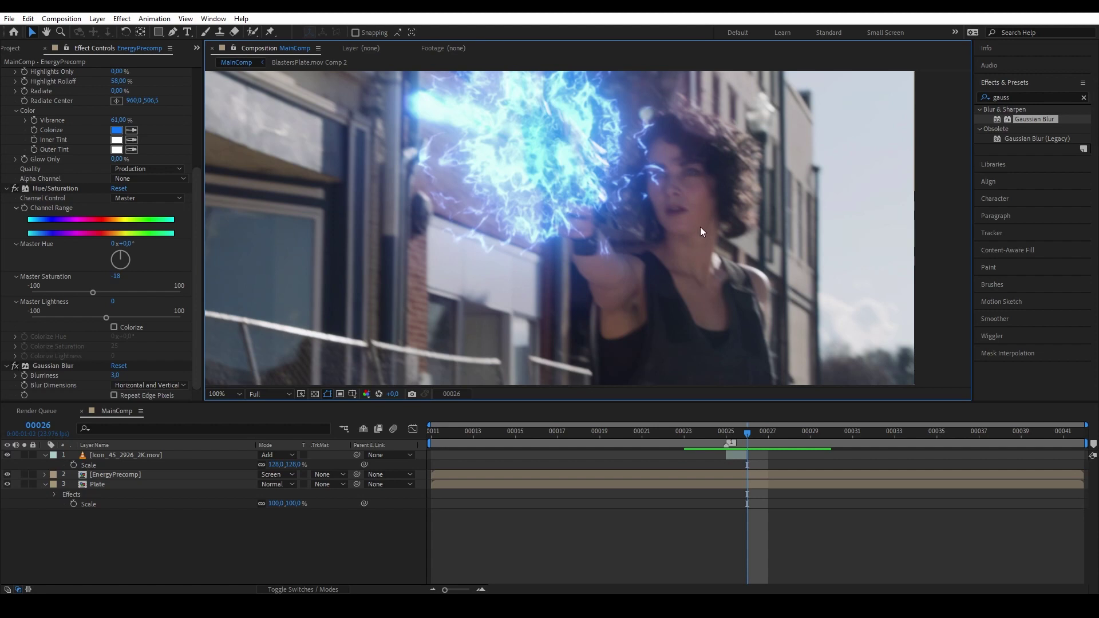
scroll(735, 302, "up", 1)
scroll(694, 261, "down", 3)
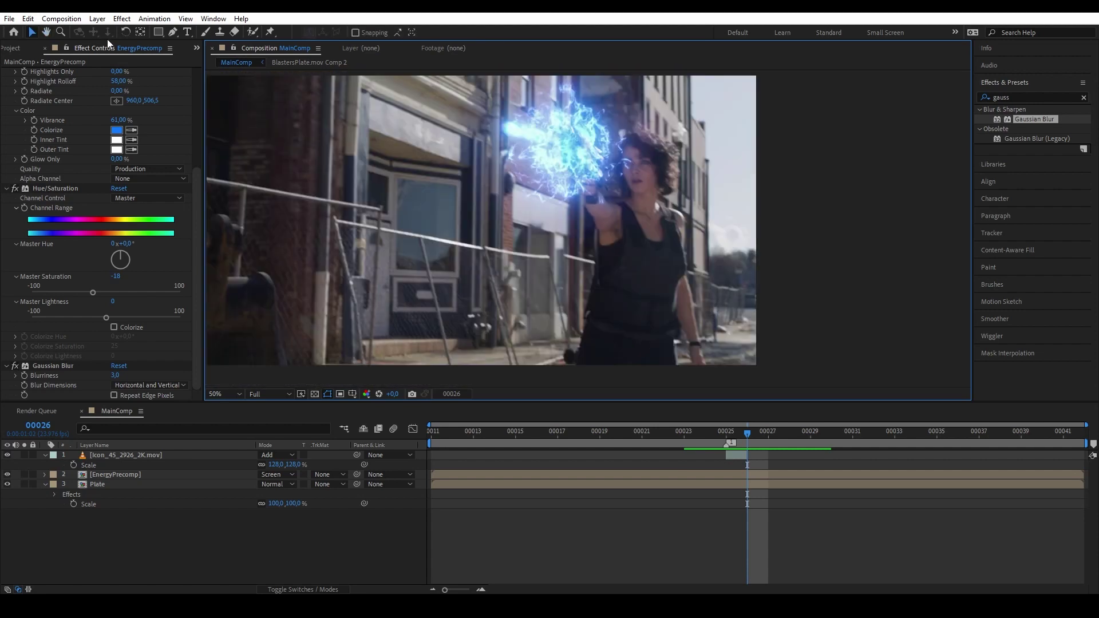
- Create an adjustment layer between EnergyPrecomp and Plate and name it Glow
left_click(96, 20)
mouse_move(114, 32)
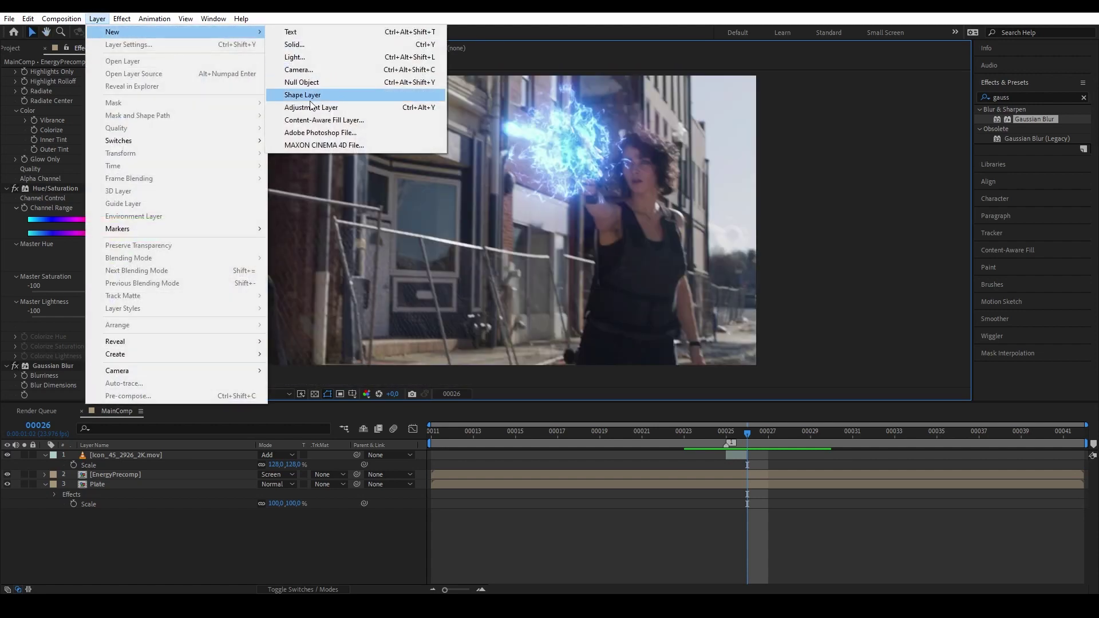
left_click(310, 116)
left_click_drag(102, 457, 132, 486)
right_click(143, 481)
left_click(170, 460)
type("Glow")
key("Return")
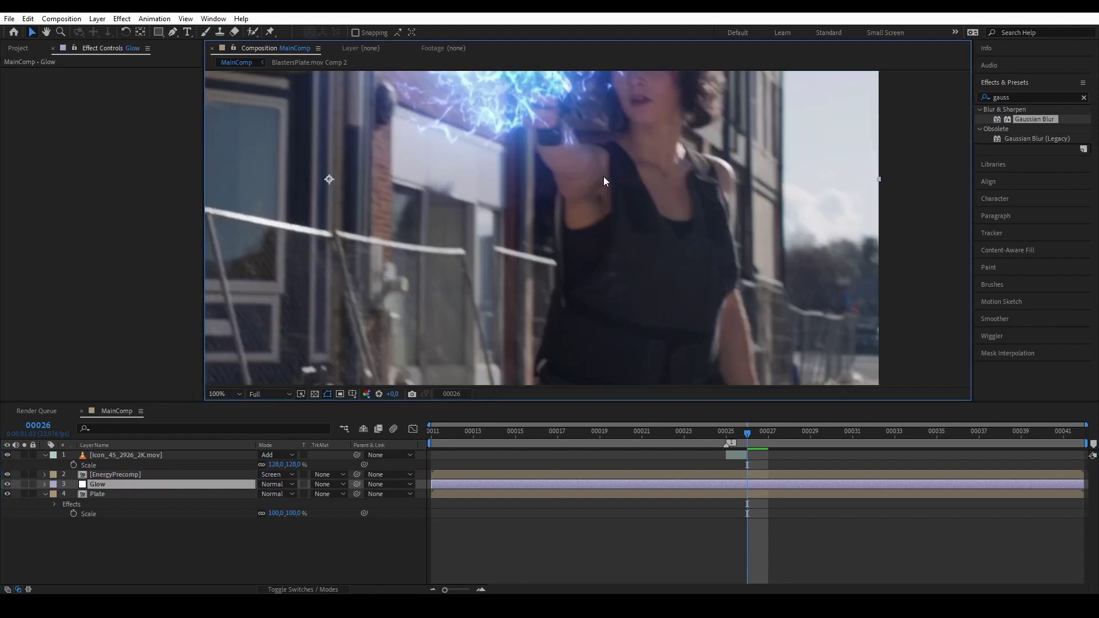
- Apply Curves to the Glow layer and raise the midtones of the RGB curve to brighten the plate
left_click(1027, 95)
type("curve")
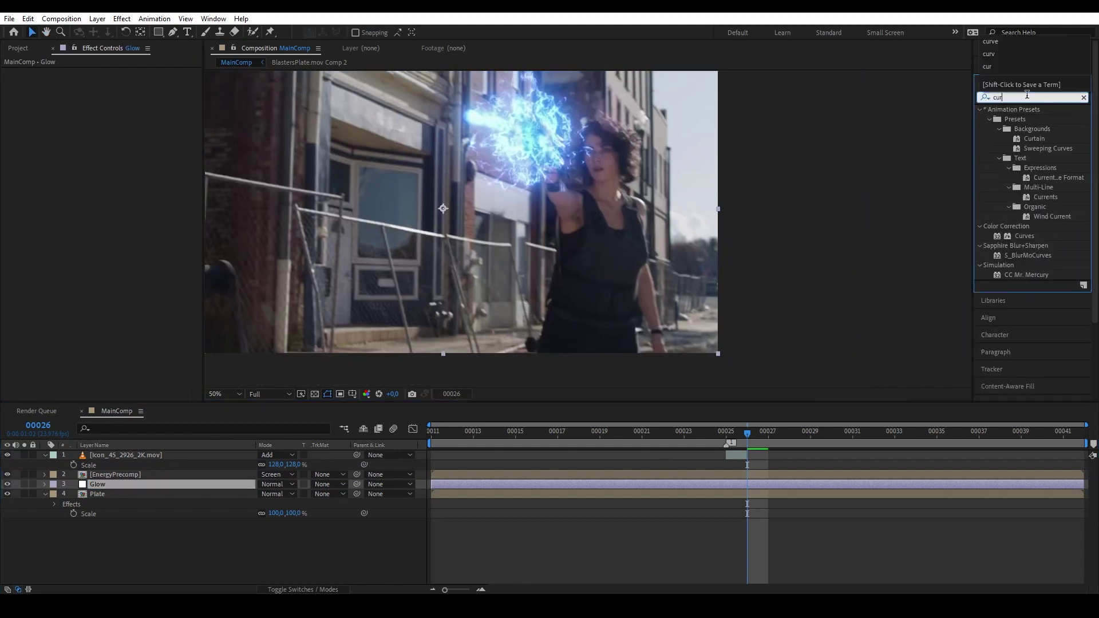
left_click_drag(1021, 159, 143, 484)
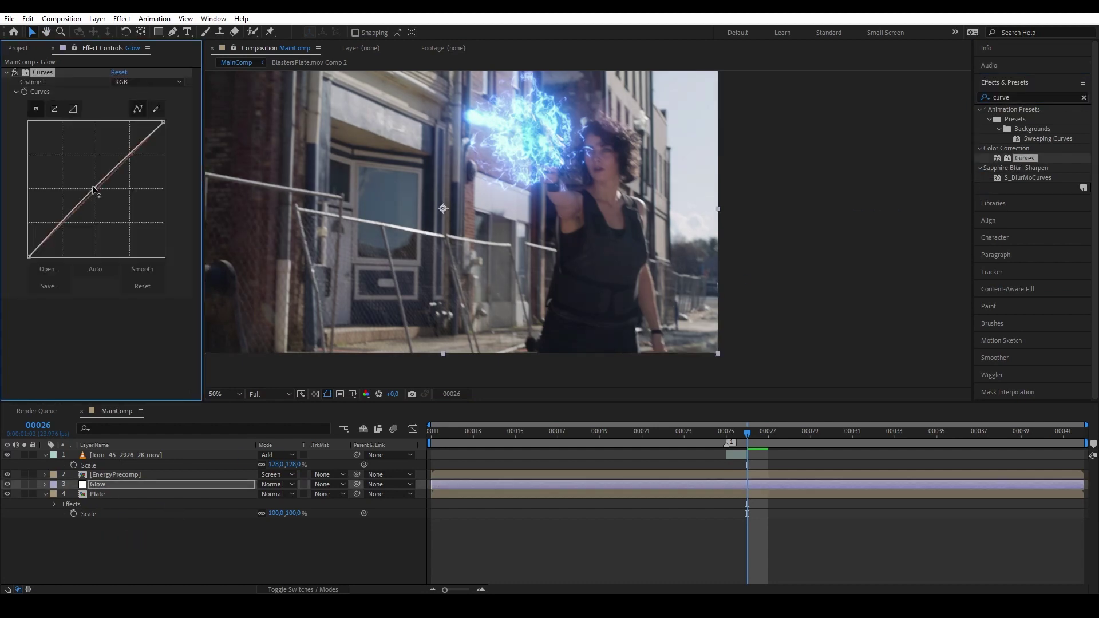
left_click_drag(95, 188, 82, 178)
- Tint the Glow layer blue by lowering the red and green curves slightly and raising the blue curve
left_click(138, 81)
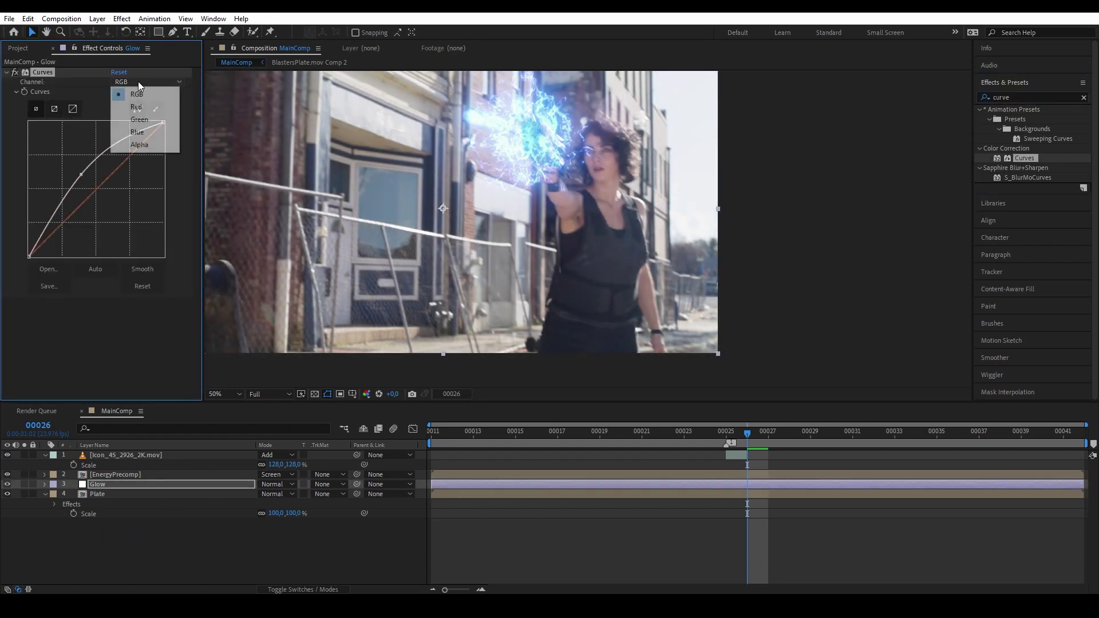
left_click(135, 107)
mouse_move(95, 189)
left_mouse_down()
mouse_move(105, 200)
mouse_move(91, 184)
left_mouse_up()
left_click(139, 81)
left_click(136, 117)
left_click(139, 81)
left_click(135, 132)
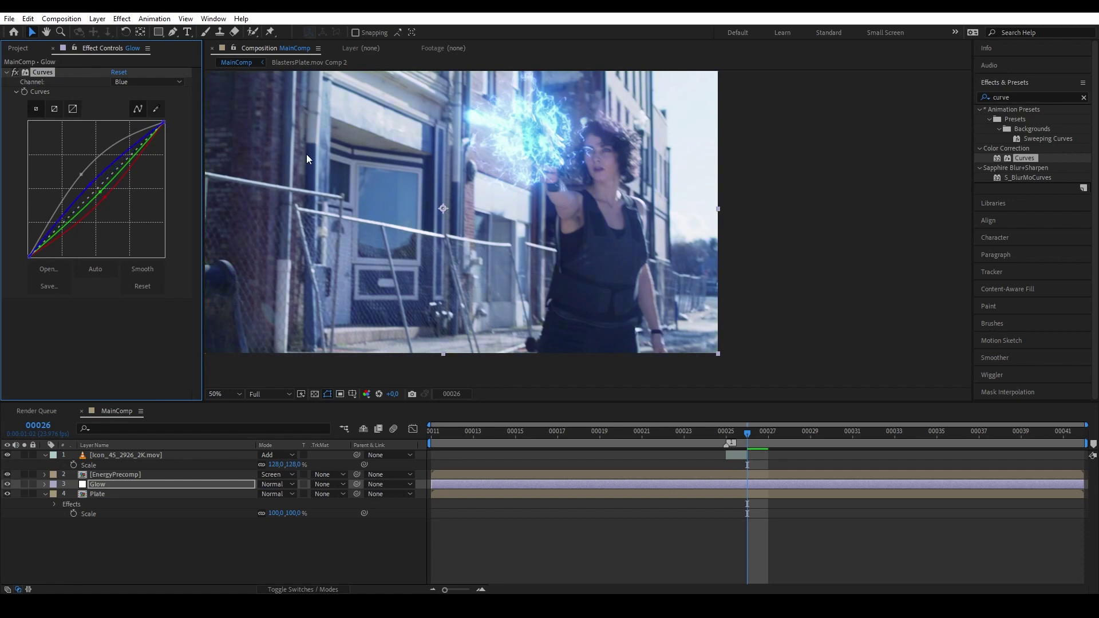
- Draw two Pen tool masks on the Glow layer, one around the actress's face and torso and one around her gun hand
left_click(173, 32)
scroll(494, 197, "up", 3)
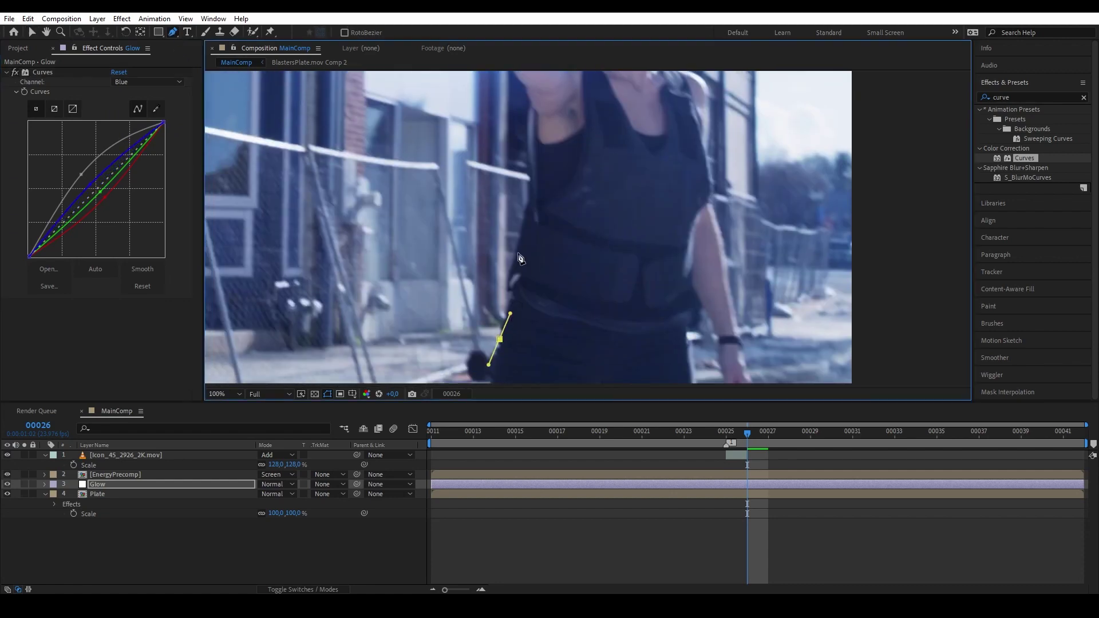
scroll(493, 198, "down", 1)
scroll(494, 197, "down", 1)
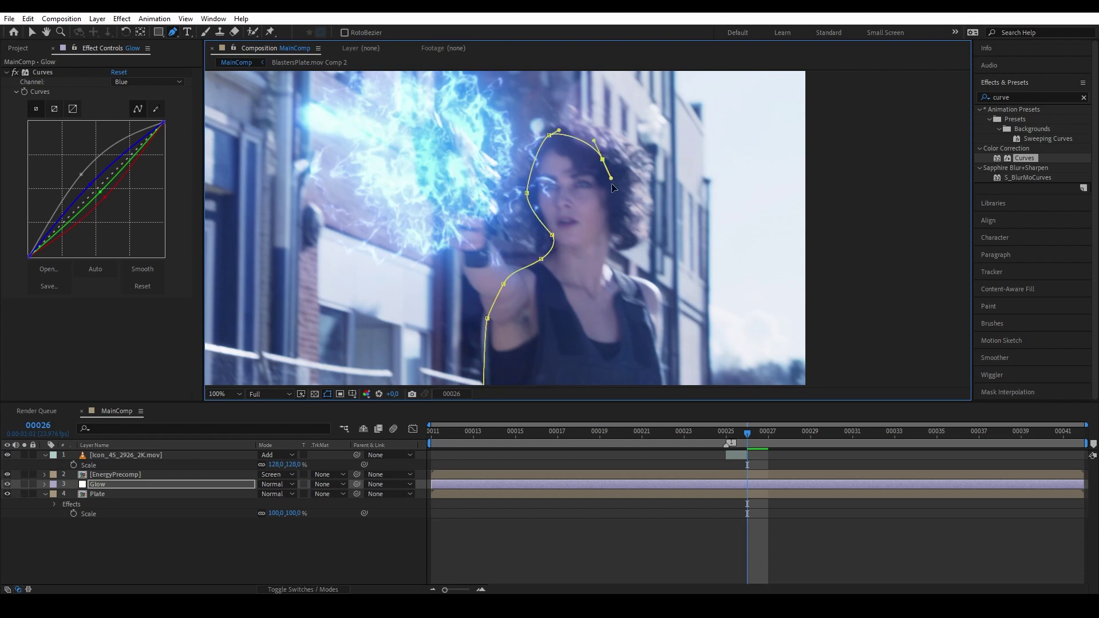
scroll(575, 258, "up", 1)
scroll(575, 259, "up", 3)
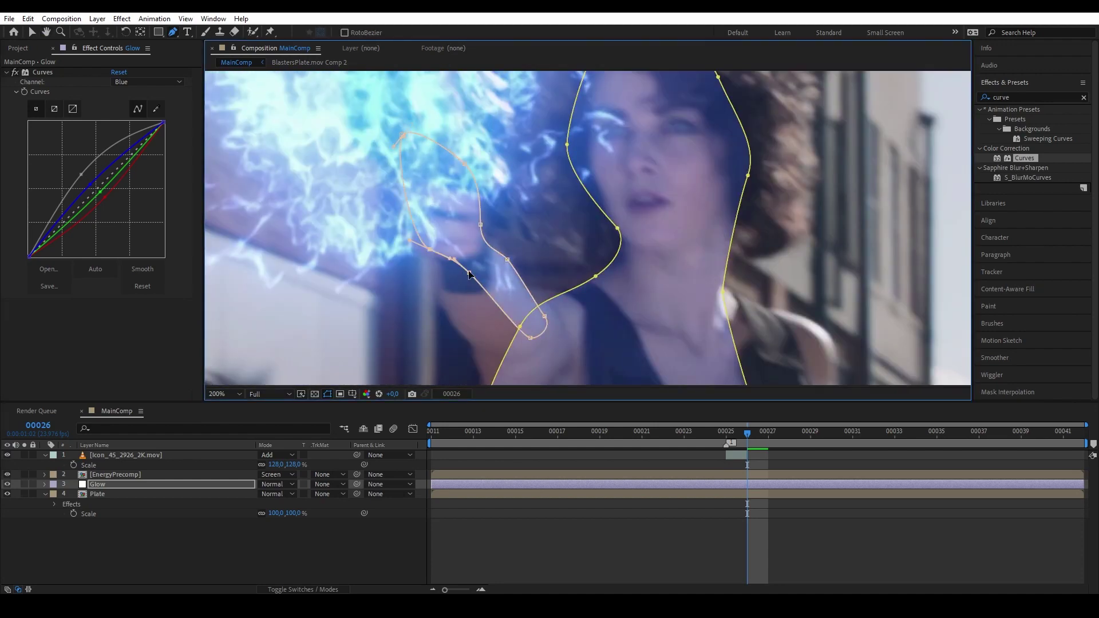
scroll(492, 263, "down", 3)
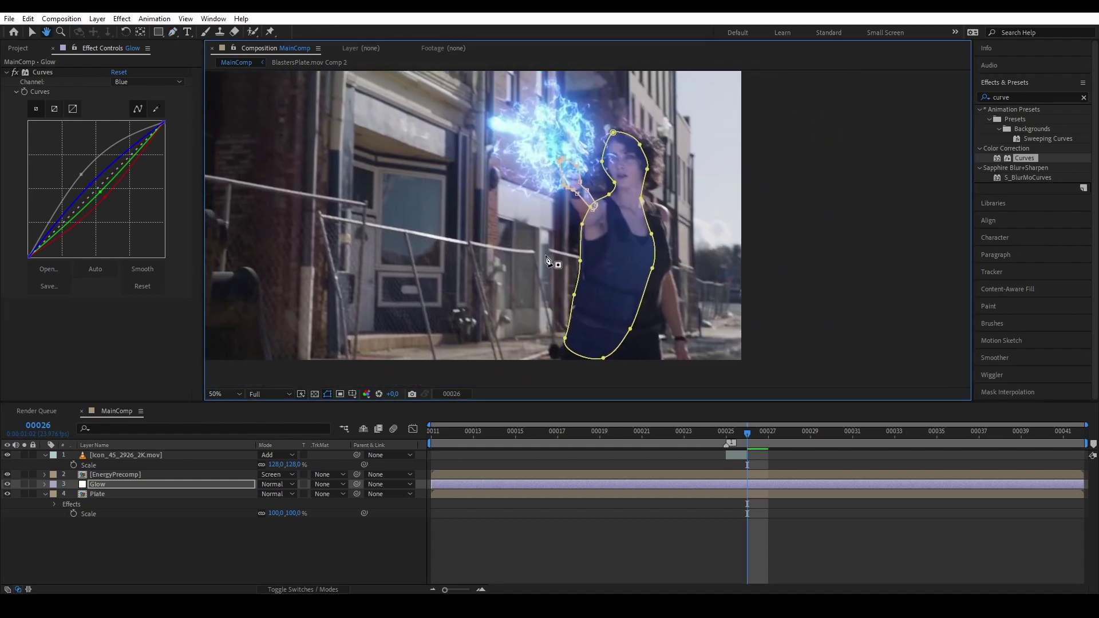
- Feather both Glow layer masks by 55 pixels and check the softened light on the actress at frame 26
left_click(126, 483)
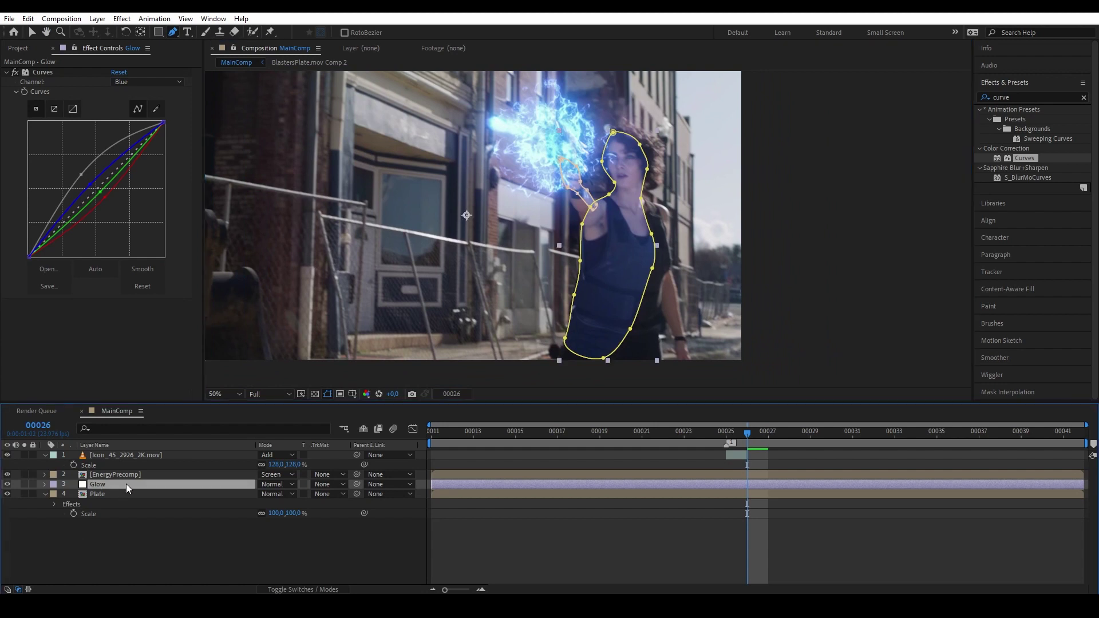
key("f")
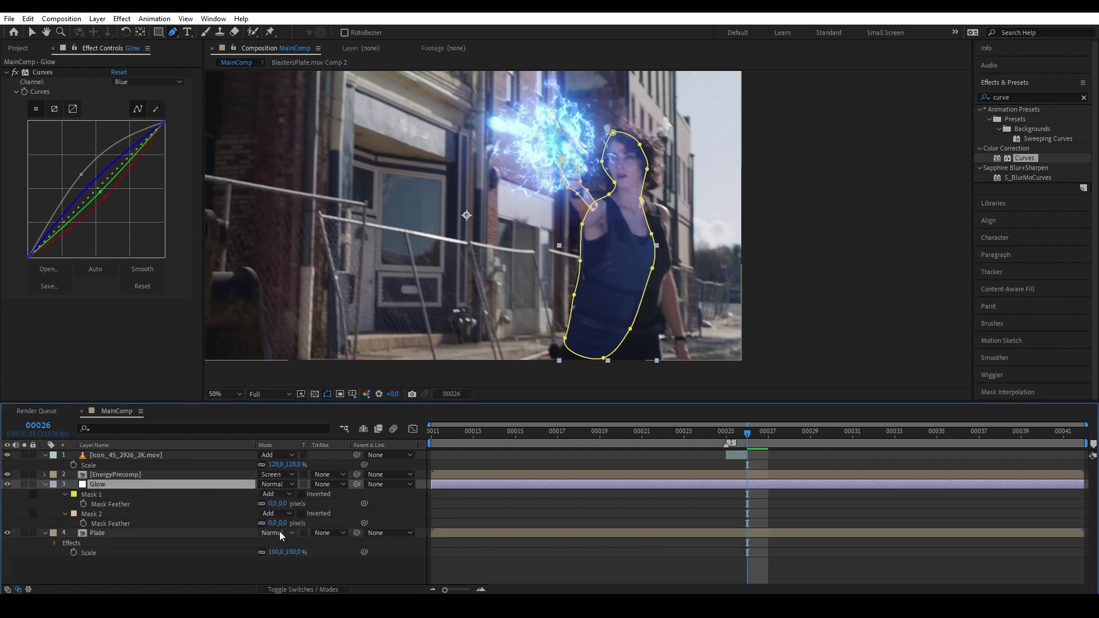
scroll(629, 286, "up", 3)
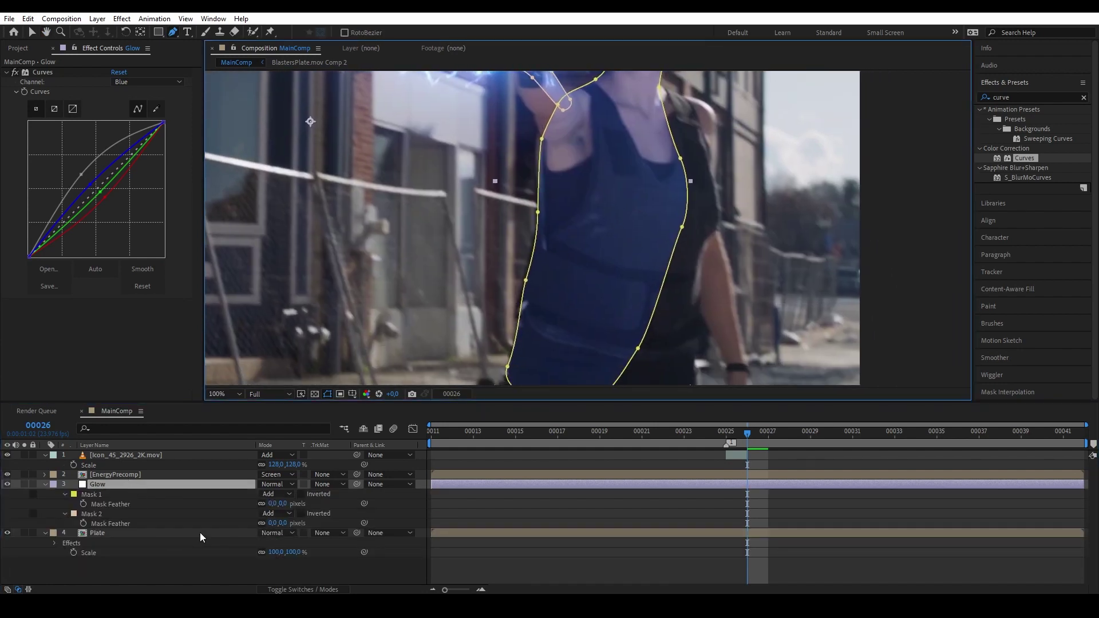
left_click(283, 523)
type("55")
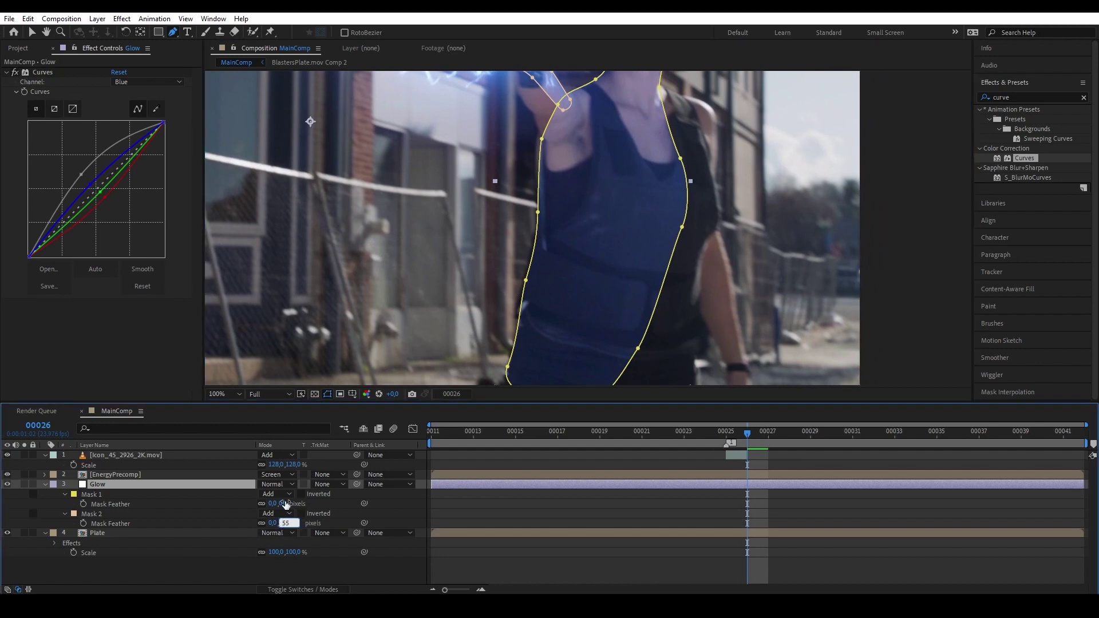
key("Return")
left_click(354, 496)
scroll(594, 237, "down", 2)
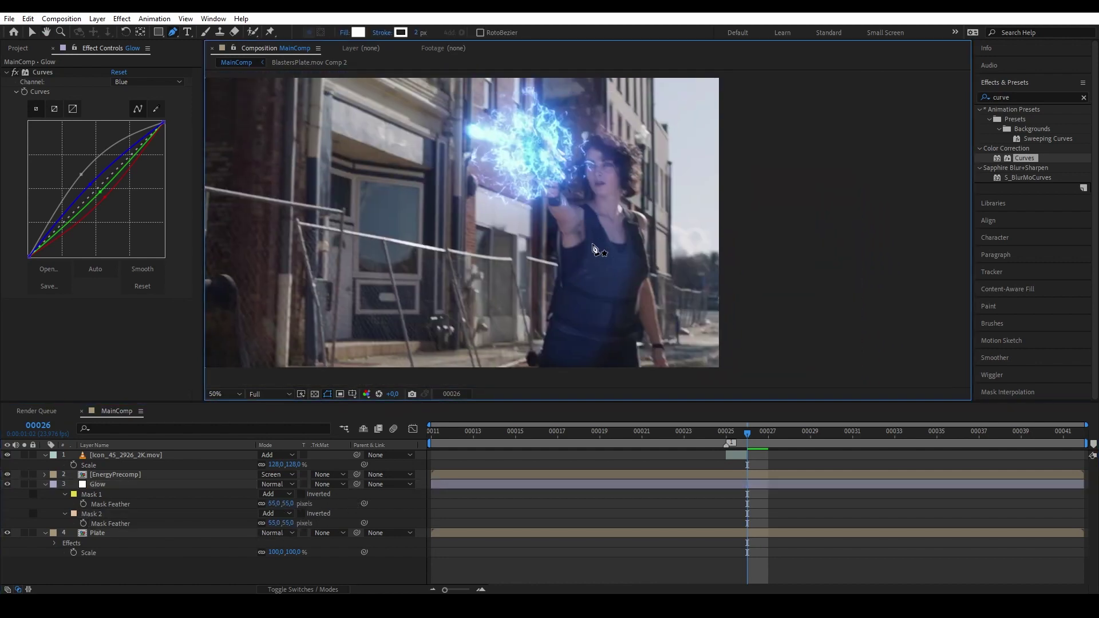
left_click(746, 435)
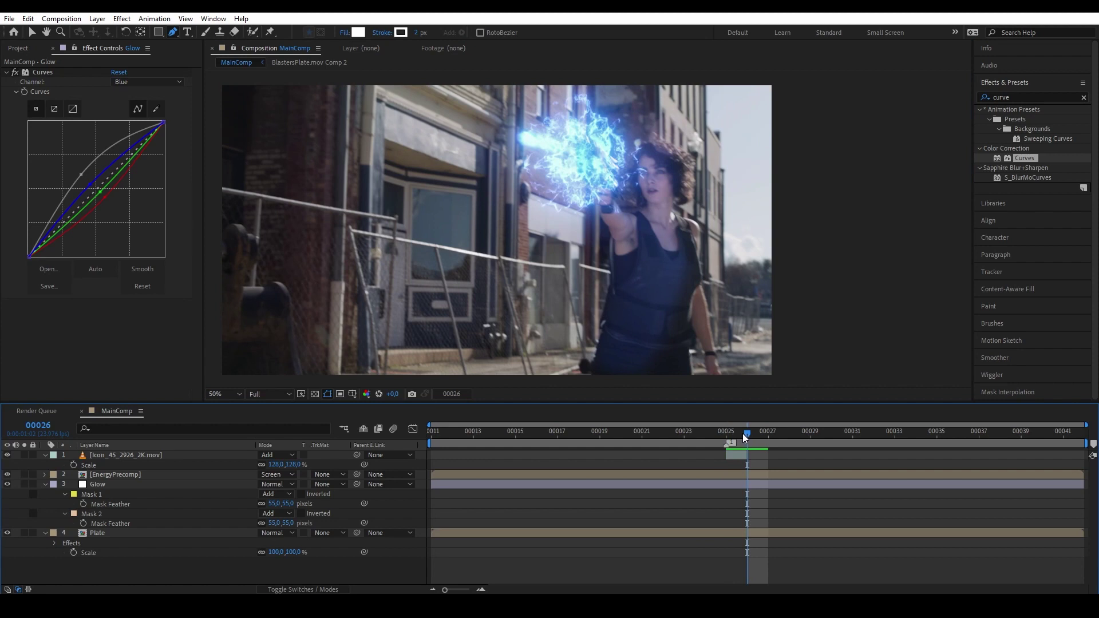
- Keyframe the Glow layer's opacity at 100% on frame 26 and lower it on frame 31 so the light fades
left_click(147, 485)
scroll(609, 218, "up", 2)
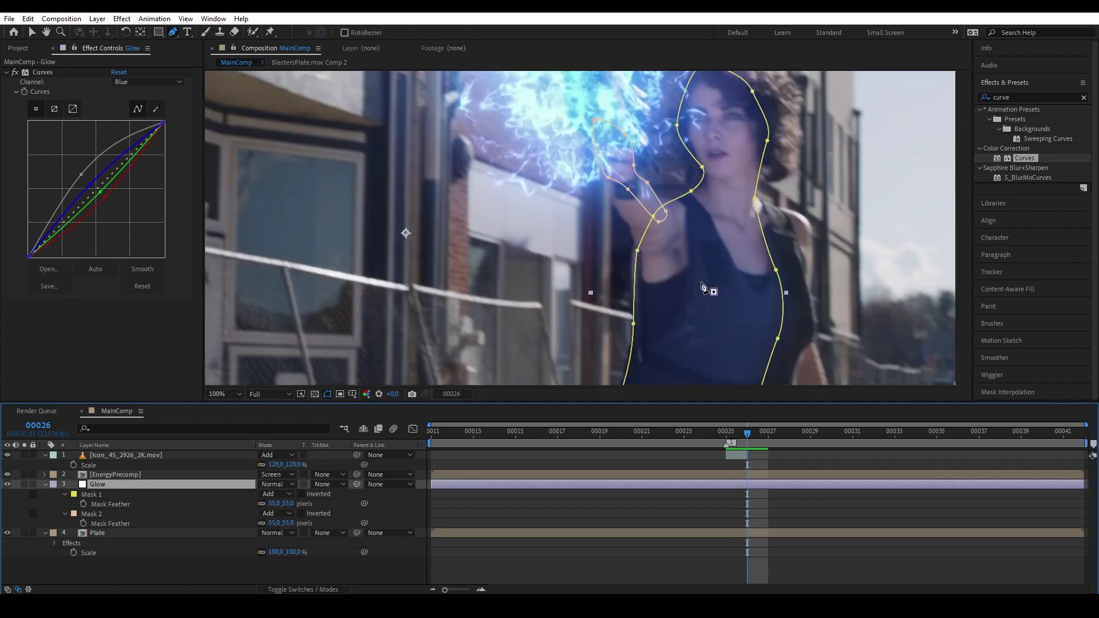
key("t")
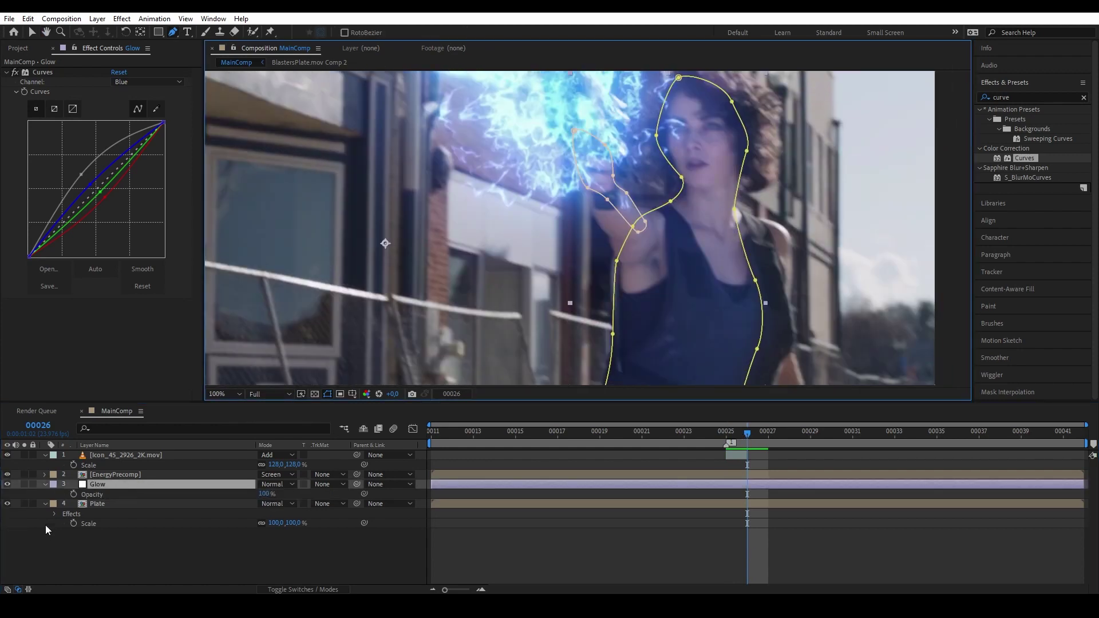
left_click(73, 494)
left_click_drag(605, 285, 564, 318)
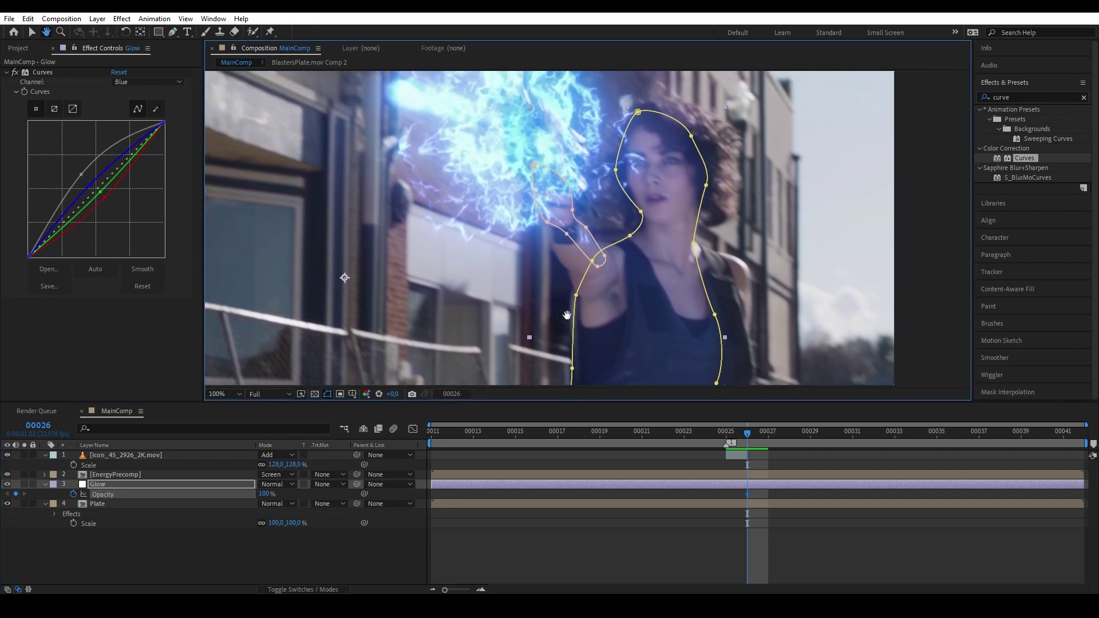
key("Page_Down")
key("Page_Down")
key("Page_Down")
key("Page_Down")
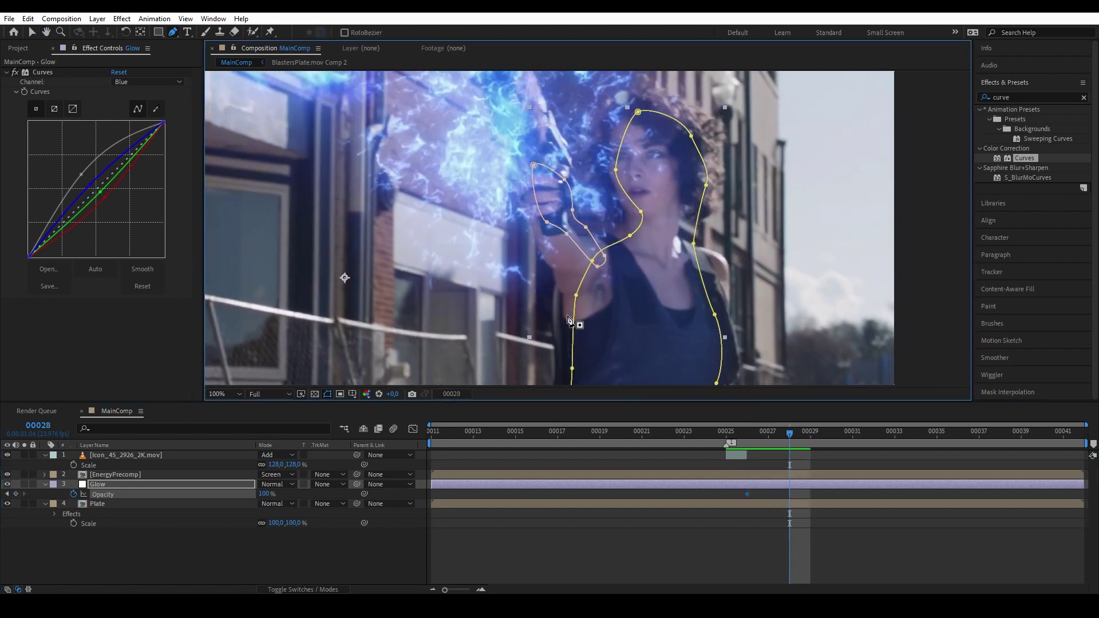
key("Page_Down")
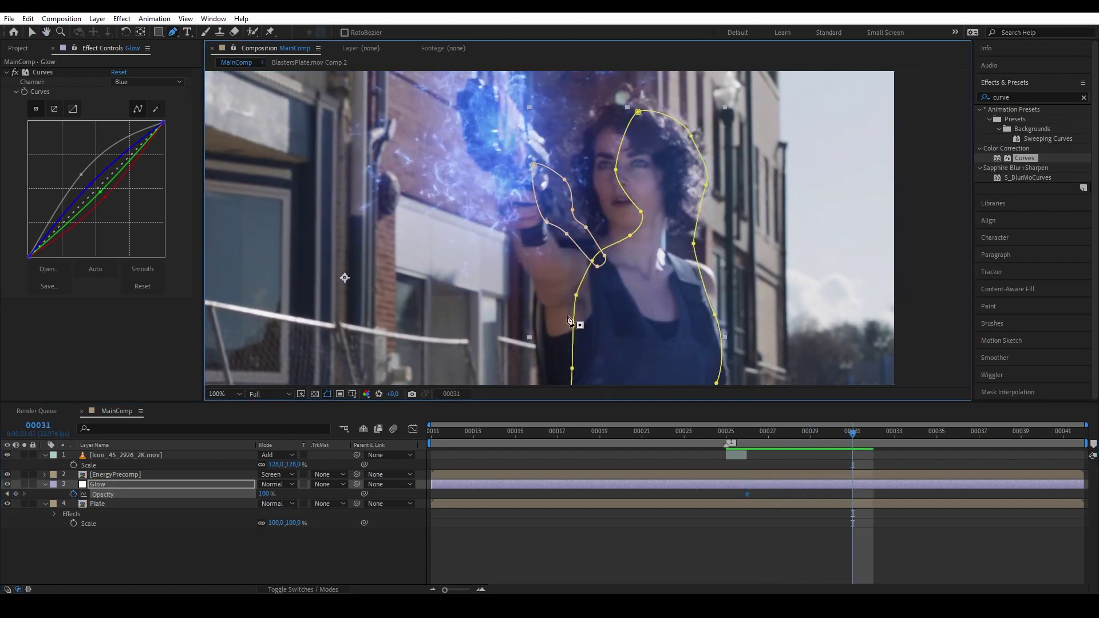
left_click_drag(263, 493, 125, 529)
- Trim the start of the Glow layer to frame 25, where the blast begins
key("Page_Up")
key("Page_Up")
key("Page_Up")
key("Page_Up")
key("Page_Up")
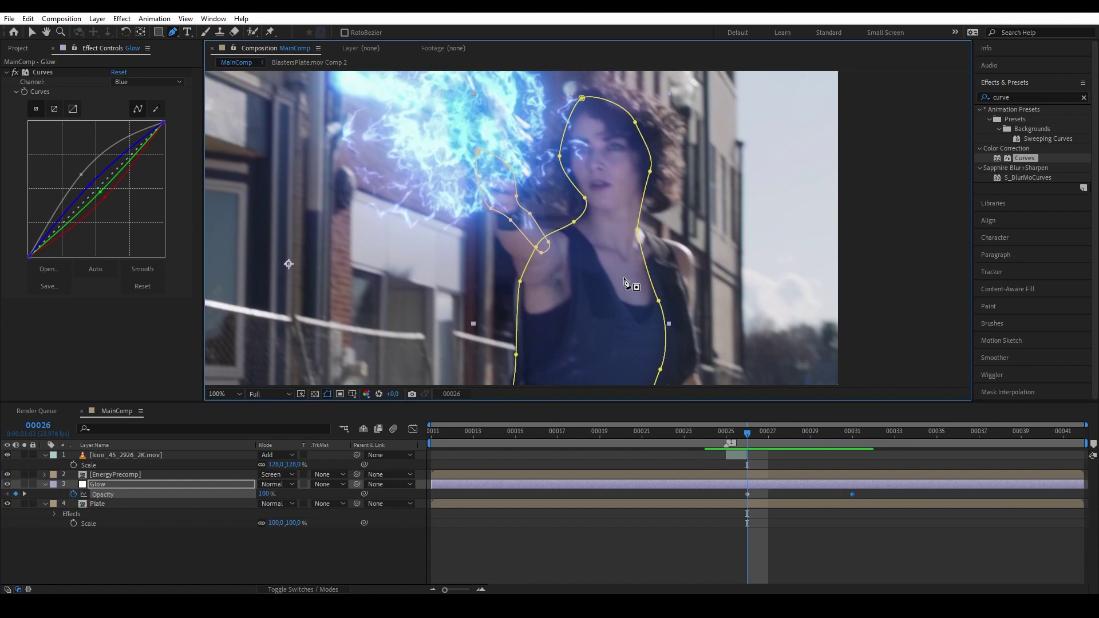
key("Page_Up")
key("Page_Up")
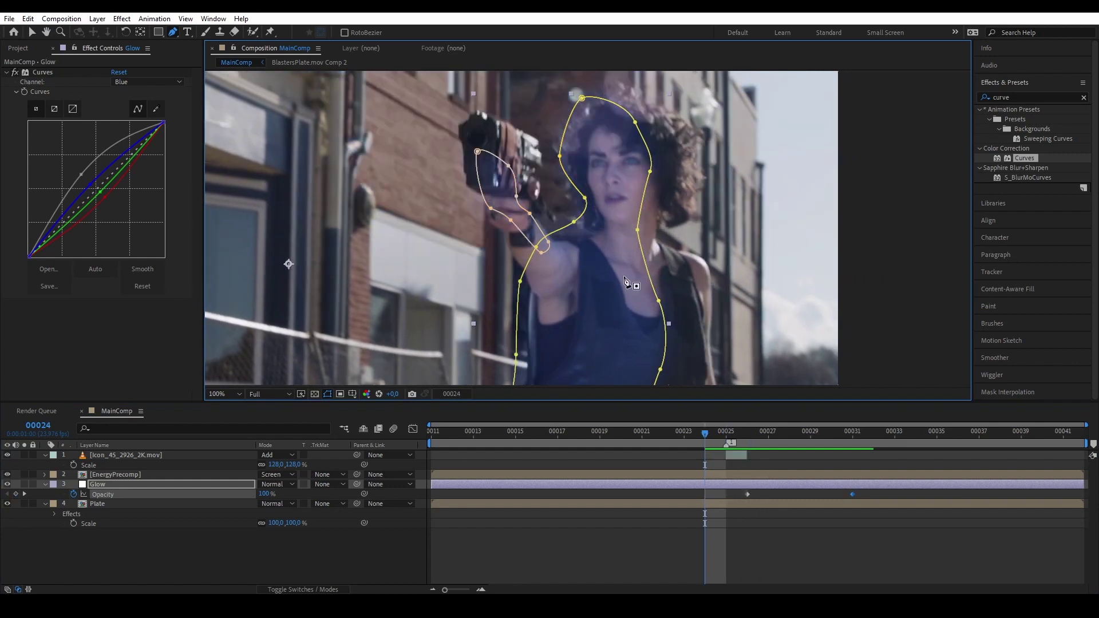
key("Page_Down")
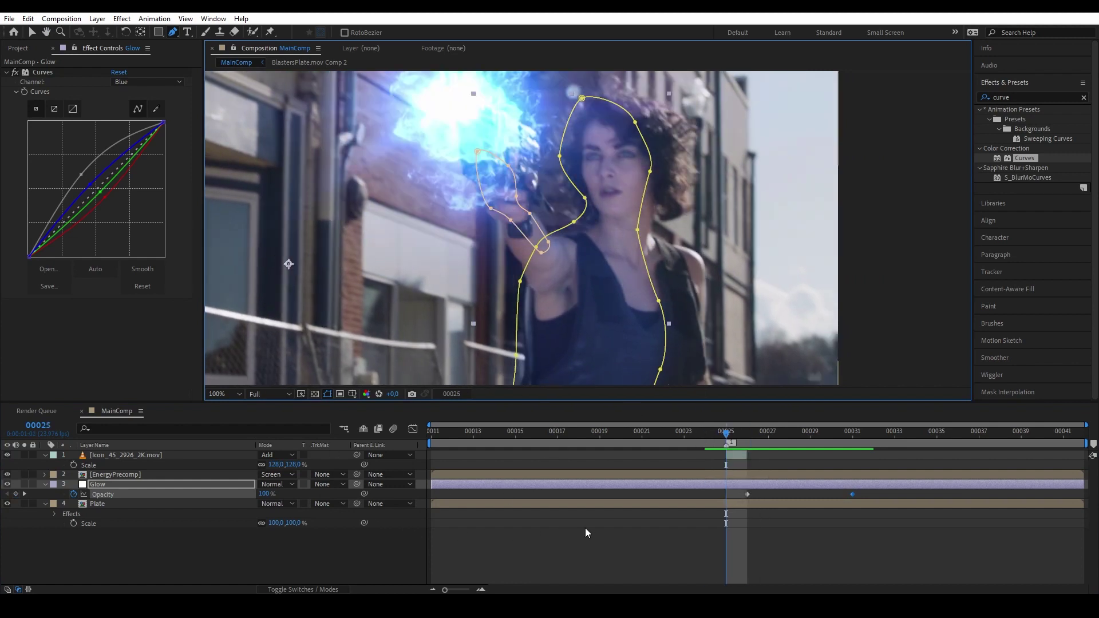
key("alt+bracketleft")
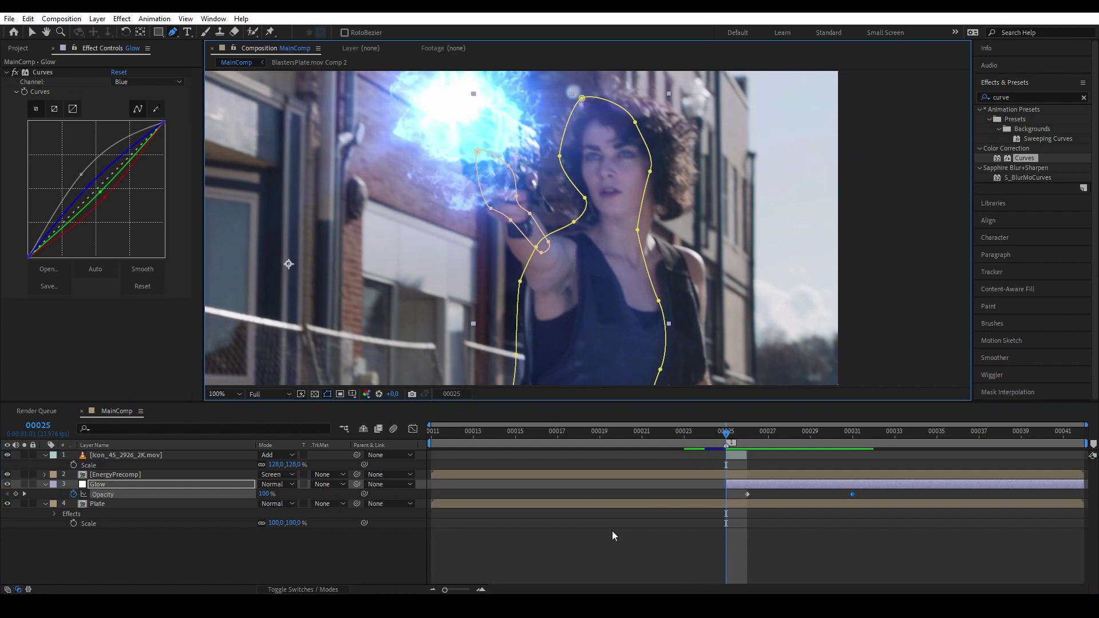
key("Page_Up")
key("Page_Down")
- Start mask path keyframes for both Glow masks at frame 25 and reshape the hand mask to fit the hand and gun
left_click_drag(506, 332, 426, 221)
key("g")
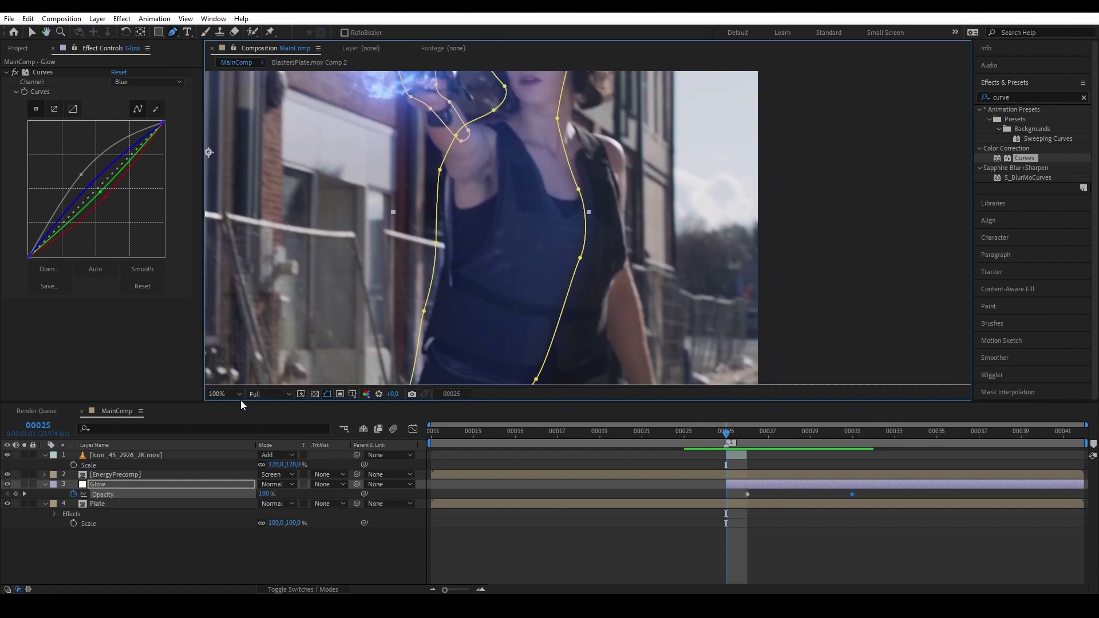
key("m")
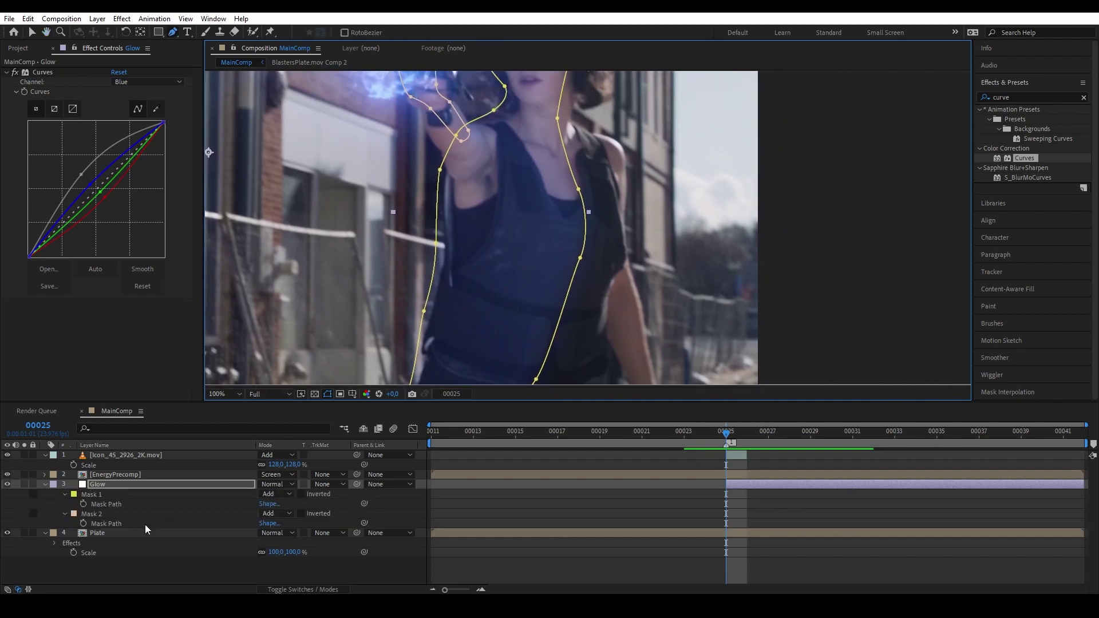
left_click(83, 503)
left_click(83, 523)
key("v")
left_click_drag(558, 374, 558, 214)
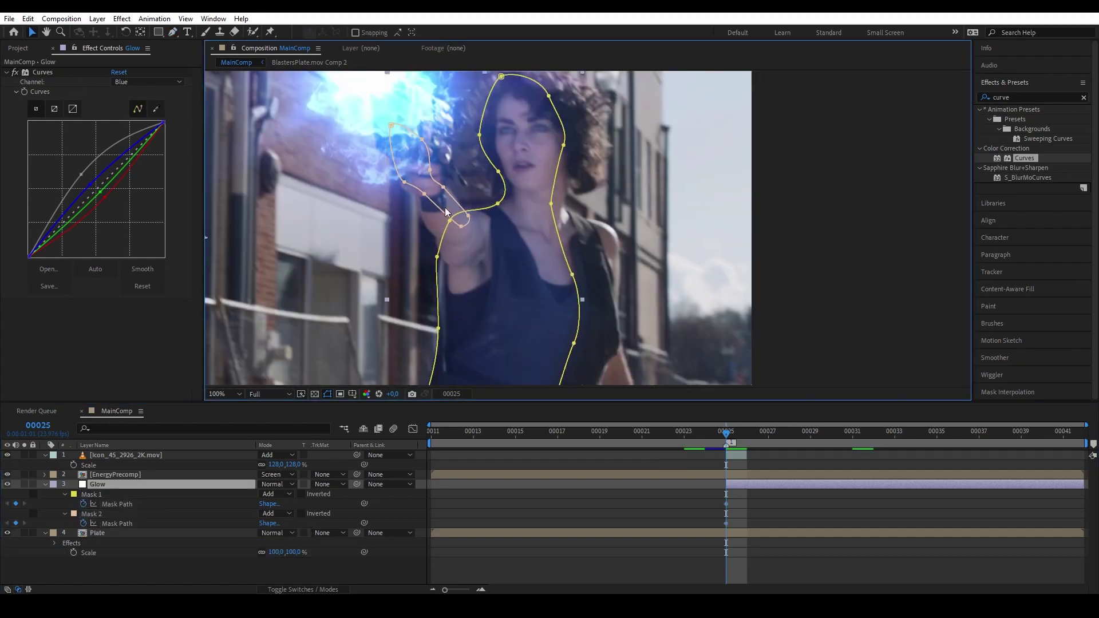
left_click(445, 207)
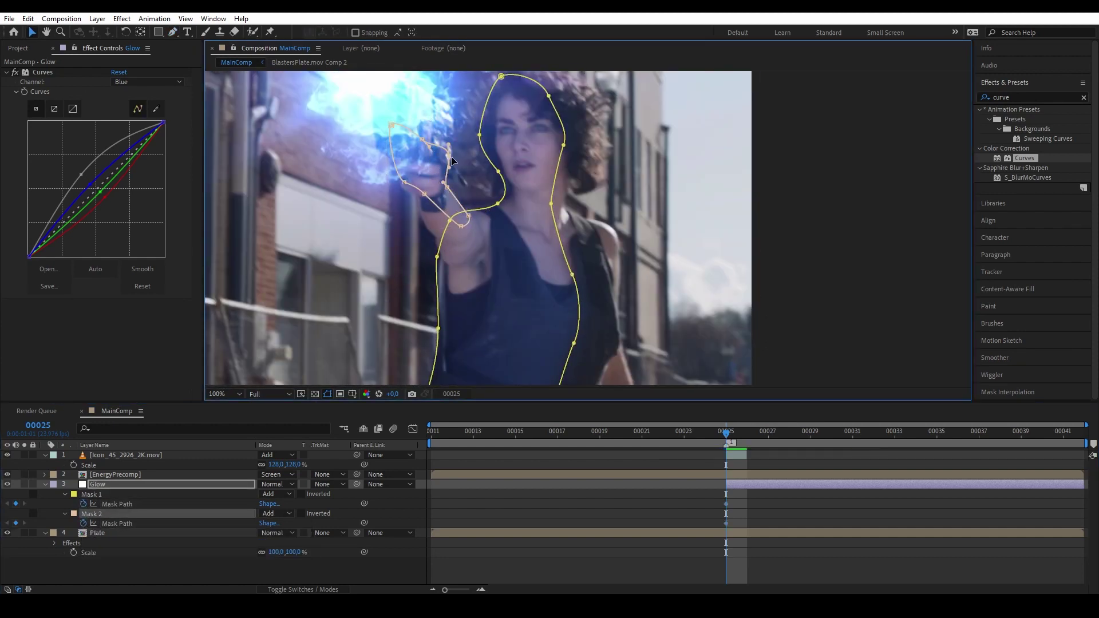
- Reposition both Glow masks to follow the actress at frames 28 and 30, and play back the result
key("End")
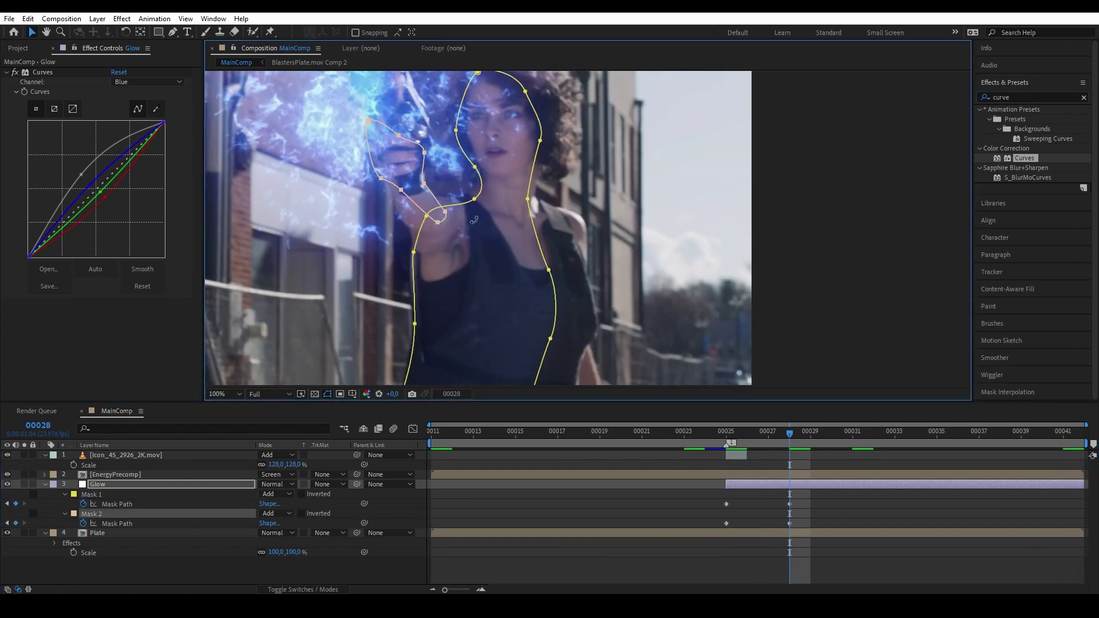
scroll(459, 225, "down", 2)
key("Page_Down")
double_click(520, 170)
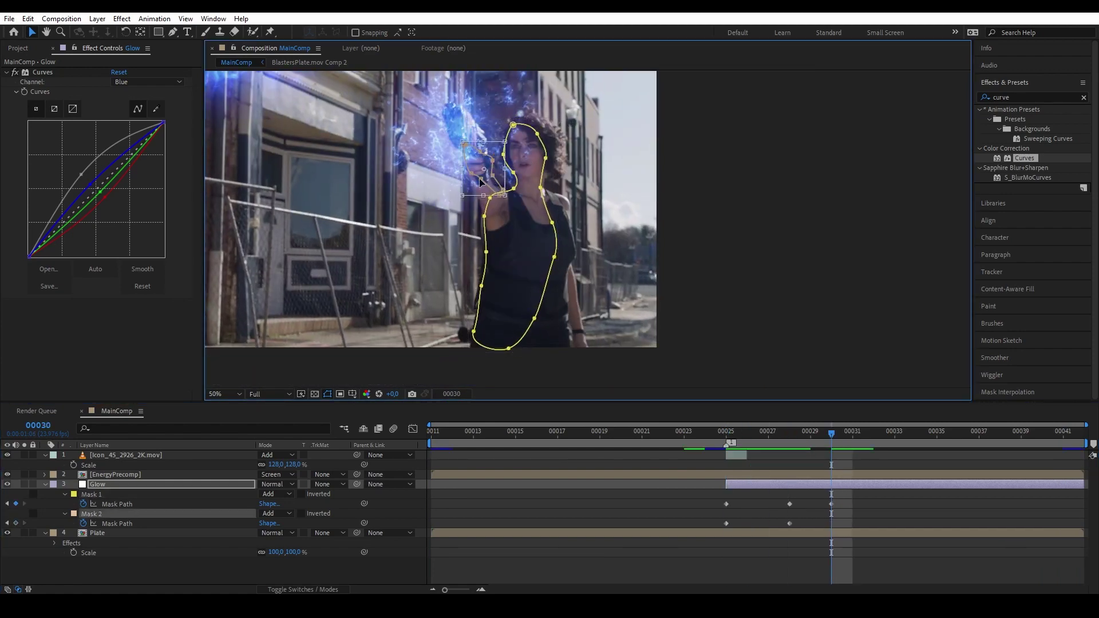
left_click(706, 434)
key("space")
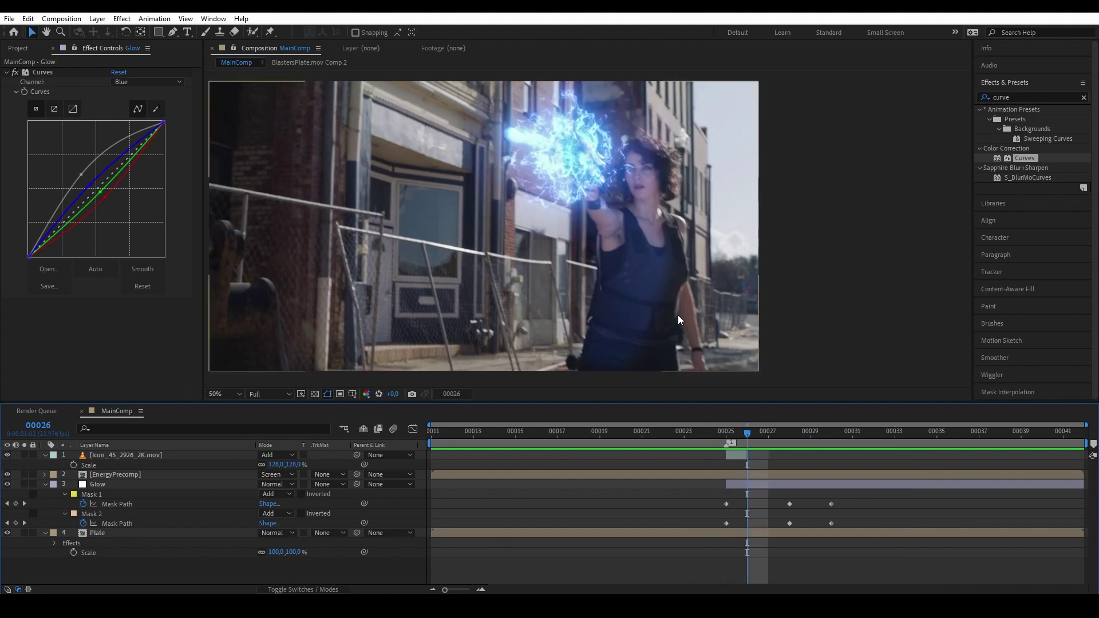
- Increase the body mask's feather on the Glow layer to 120 pixels and preview the shot
left_click(171, 487)
key("f")
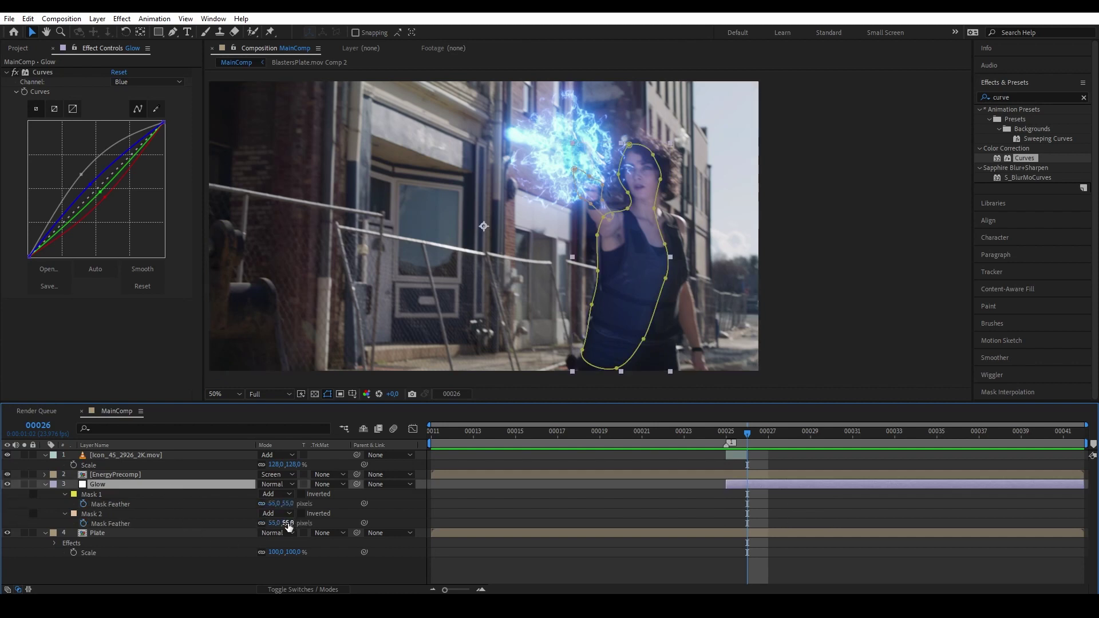
left_click_drag(285, 504, 322, 501)
key("F2")
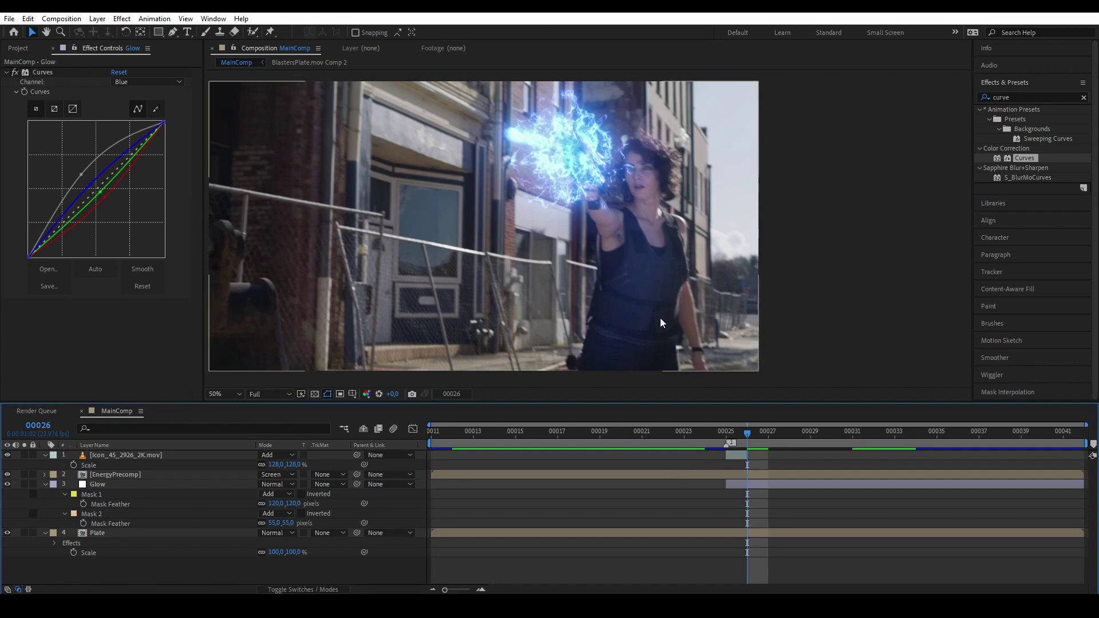
left_click(737, 431)
key("space")
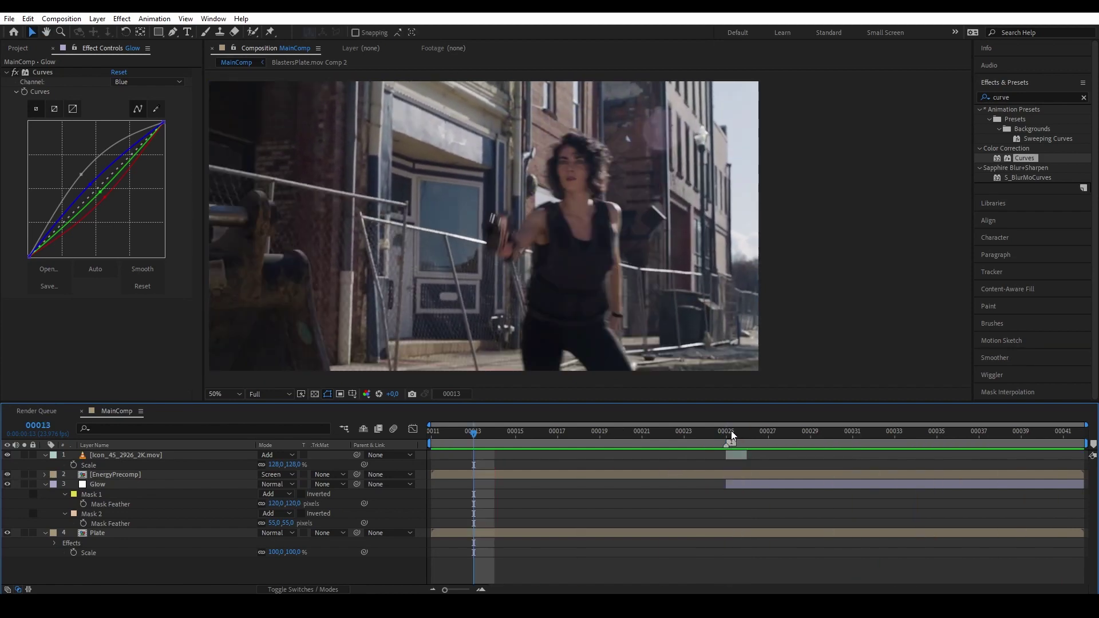
key("space")
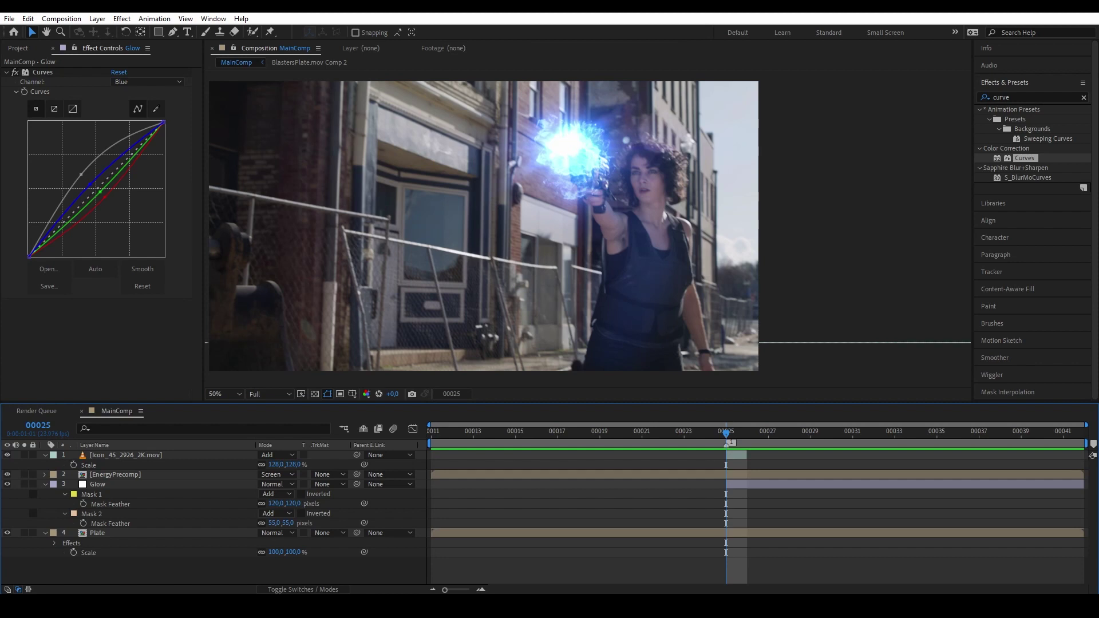
- Create an adjustment layer named Displacement and place it directly above the Plate layer
left_click(97, 18)
mouse_move(117, 39)
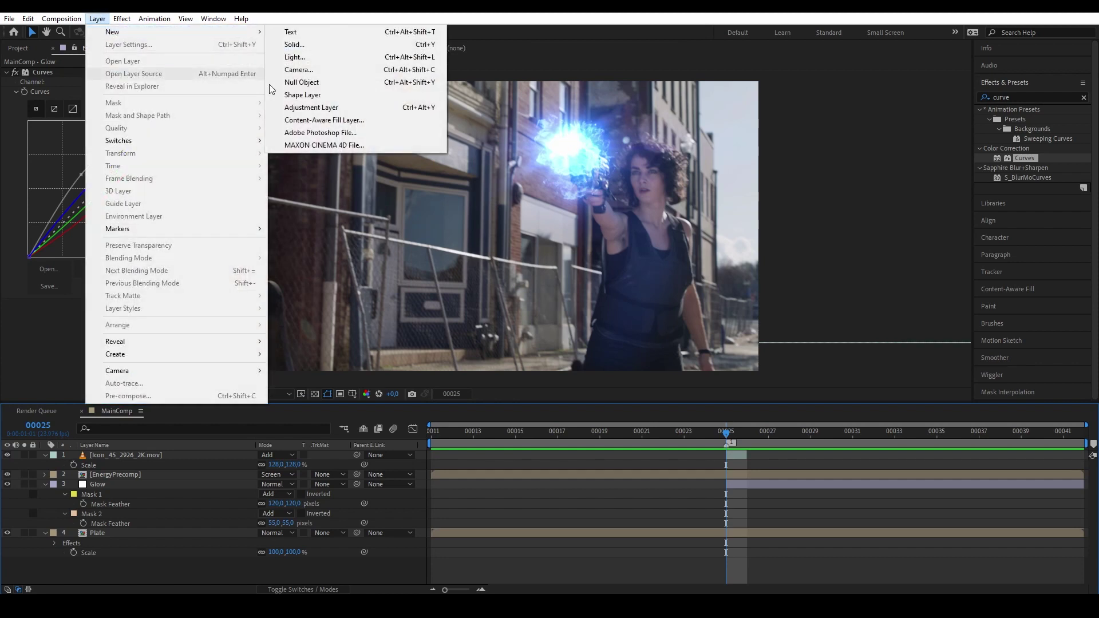
left_click(324, 108)
right_click(131, 455)
left_click(180, 437)
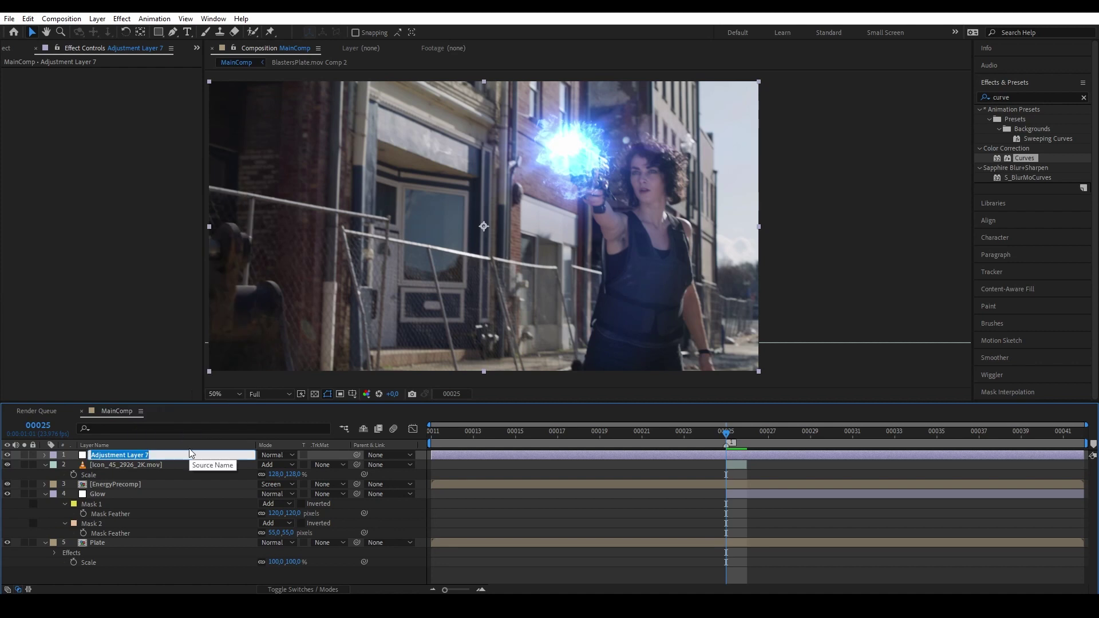
type("Displacement")
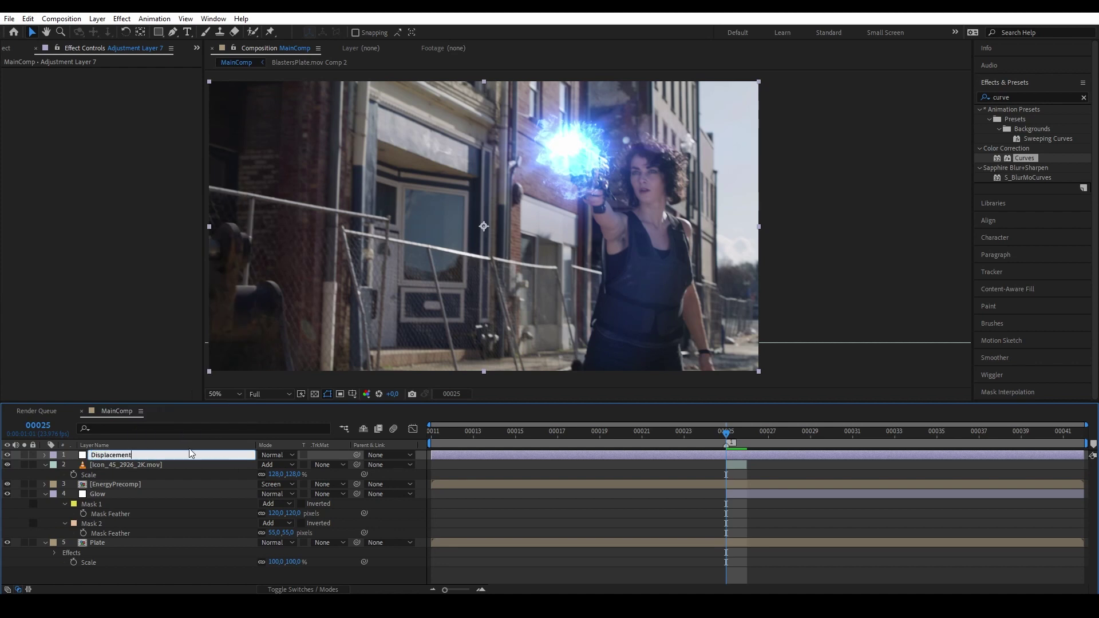
key("Return")
left_click_drag(138, 457, 142, 538)
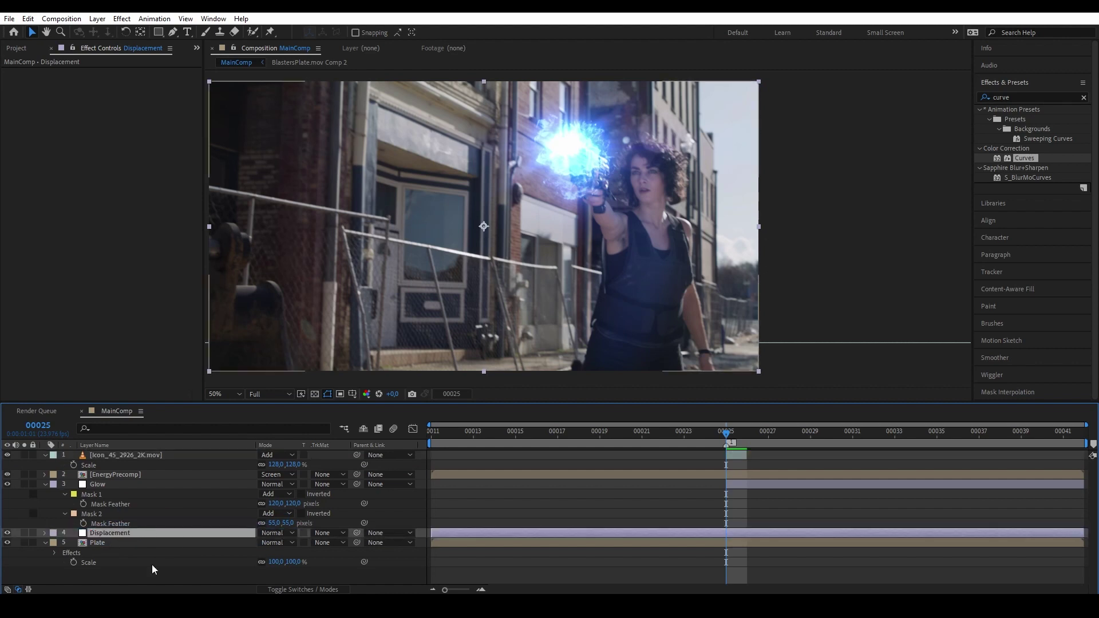
- Find the Displacement Map effect and apply it to the Displacement layer
scroll(597, 281, "up", 2)
left_click(1009, 97)
type("displace")
left_click_drag(1030, 118, 129, 531)
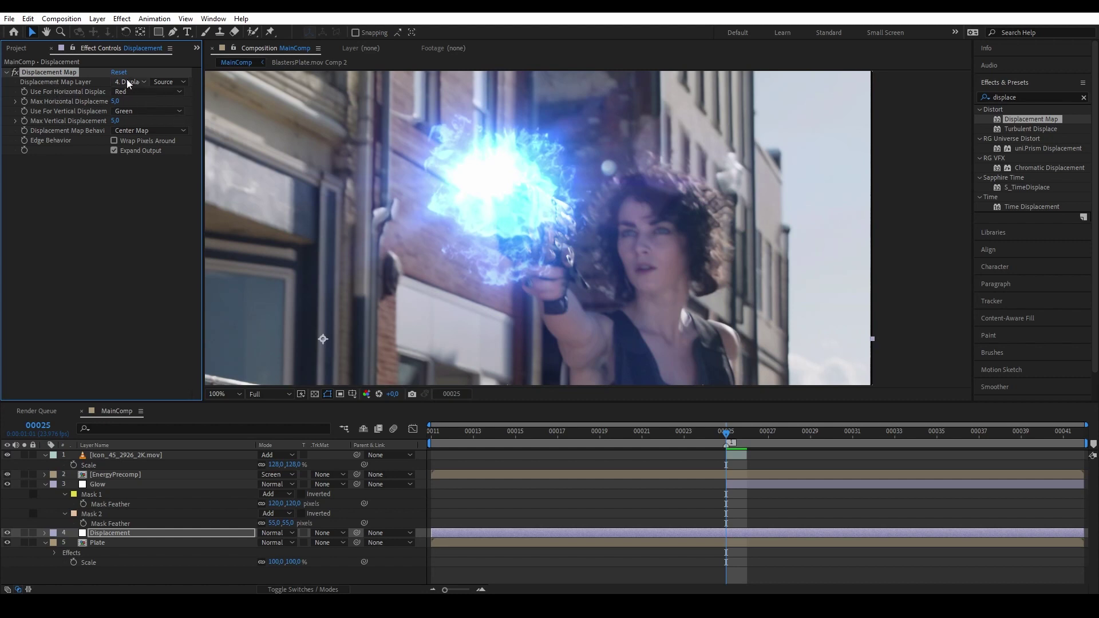
- Use EnergyPrecomp as the displacement map layer and set the maximum horizontal and vertical displacement to 30
left_click(127, 81)
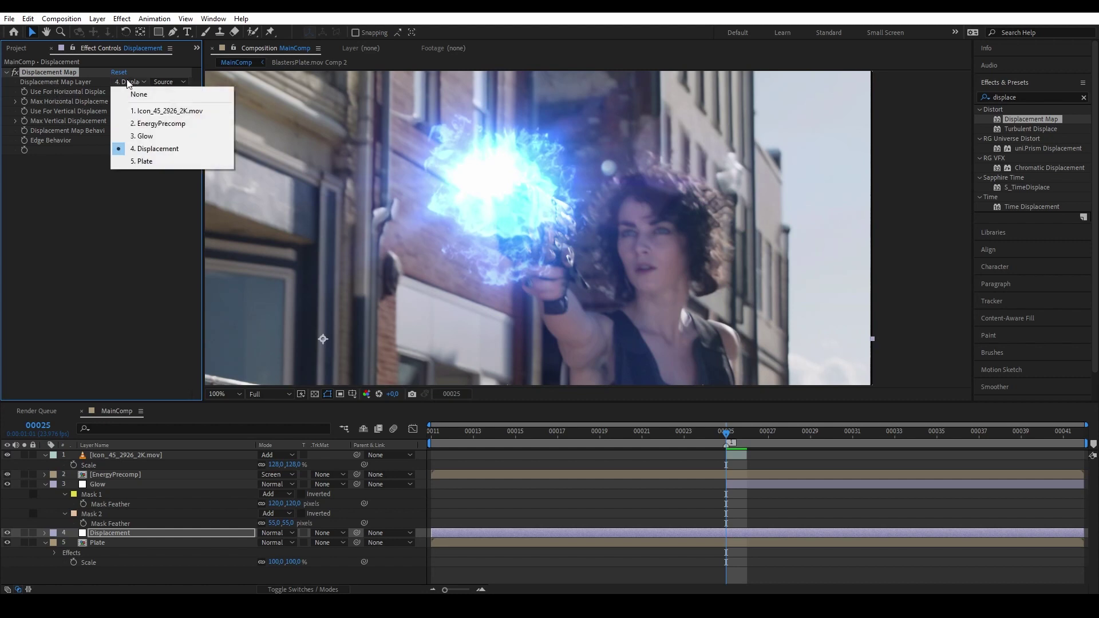
left_click(160, 123)
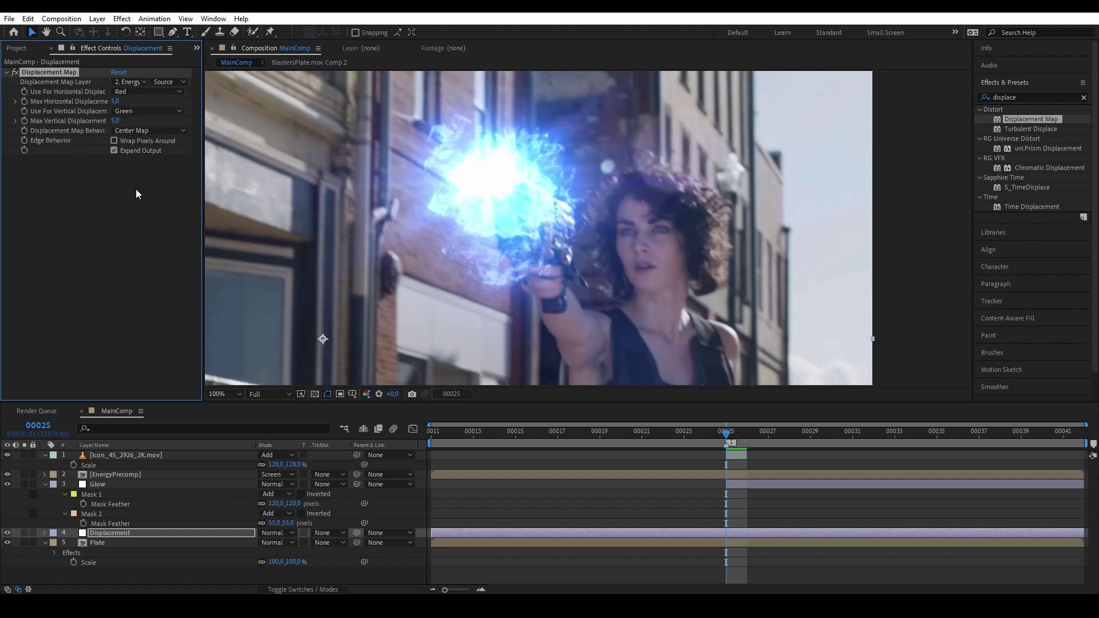
mouse_move(115, 101)
left_mouse_down()
mouse_move(132, 95)
mouse_move(127, 115)
left_mouse_up()
- Inspect the distortion at the plate's upper edge at frame 29 and enable Wrap Pixels Around for the Displacement Map
left_click_drag(328, 240, 381, 224)
left_click_drag(725, 433, 807, 437)
scroll(475, 233, "down", 2)
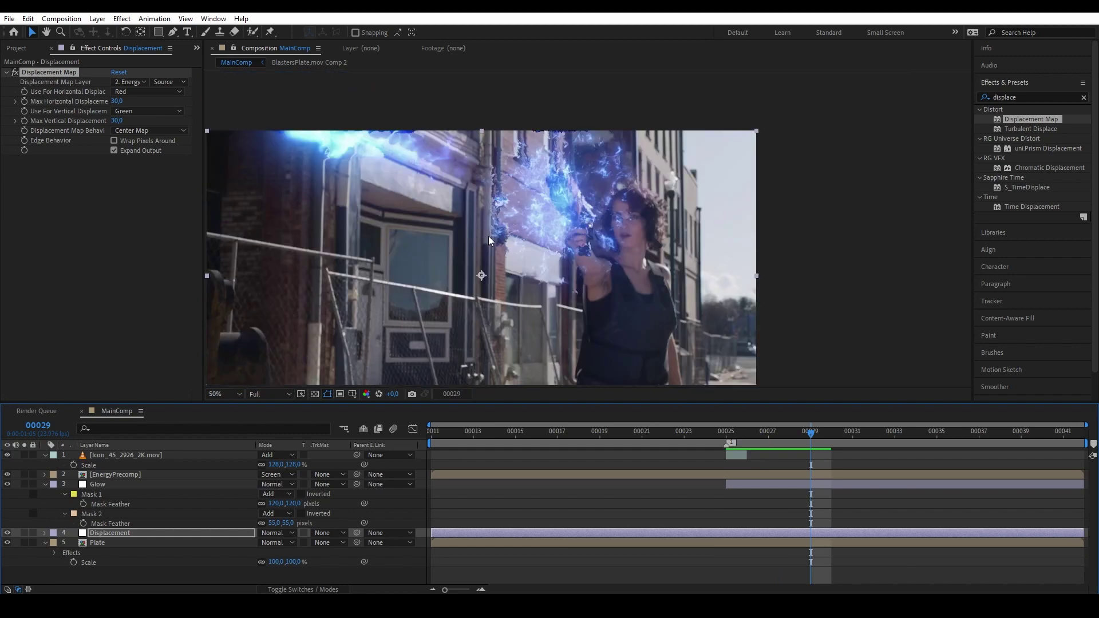
scroll(568, 166, "up", 2)
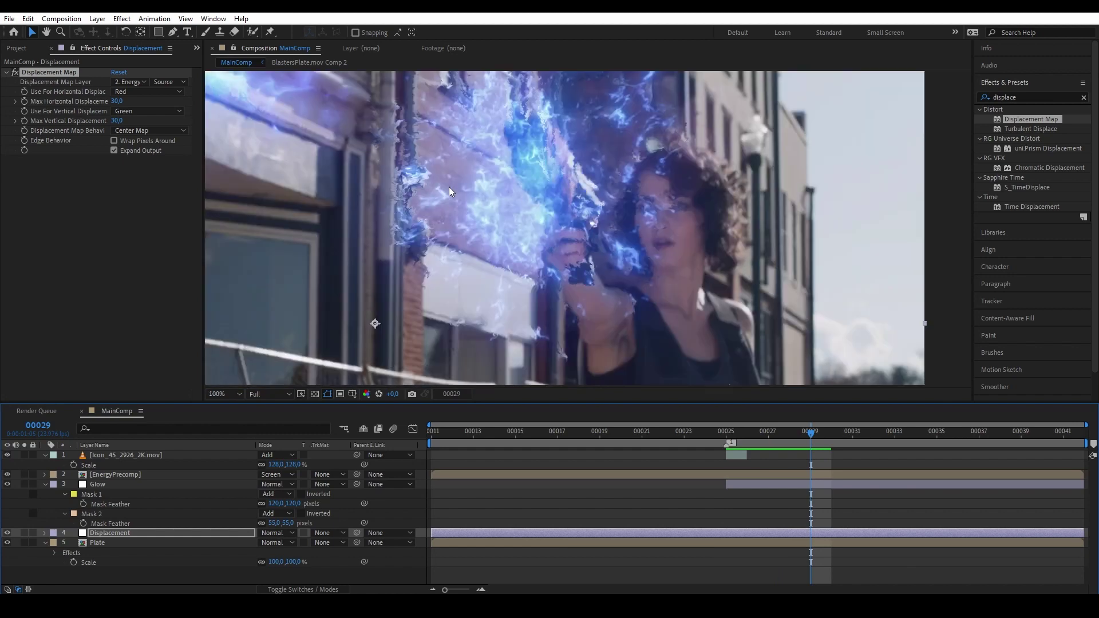
scroll(458, 216, "up", 3)
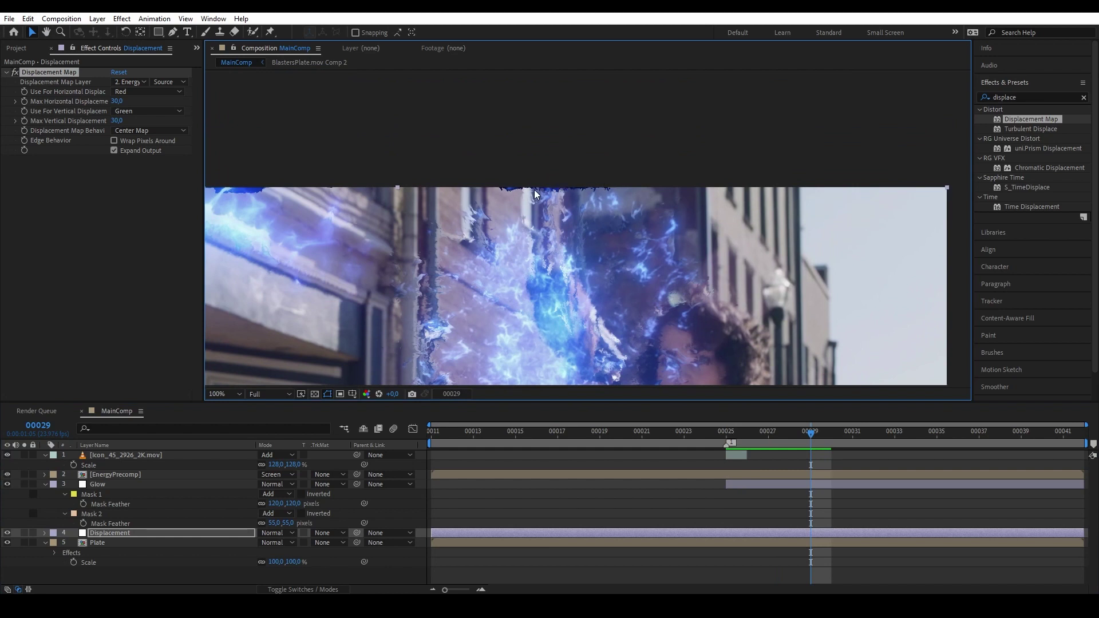
left_click(148, 142)
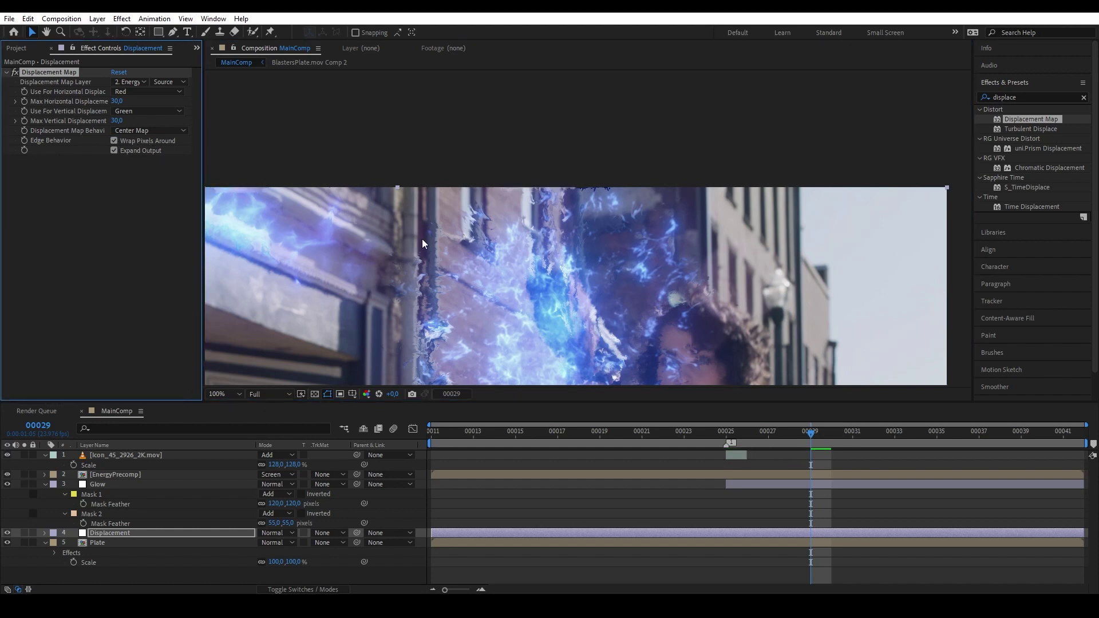
- Set the Displacement Map's maximum horizontal and vertical displacement to 20 and play back the shot
scroll(434, 286, "down", 2)
left_click_drag(451, 338, 486, 259)
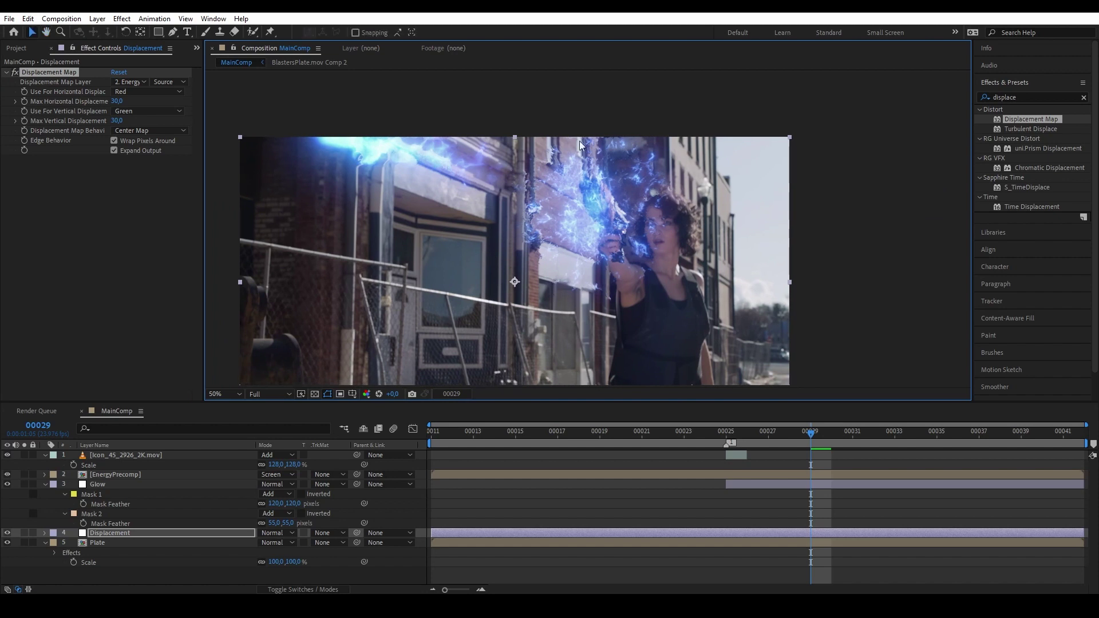
scroll(586, 223, "up", 2)
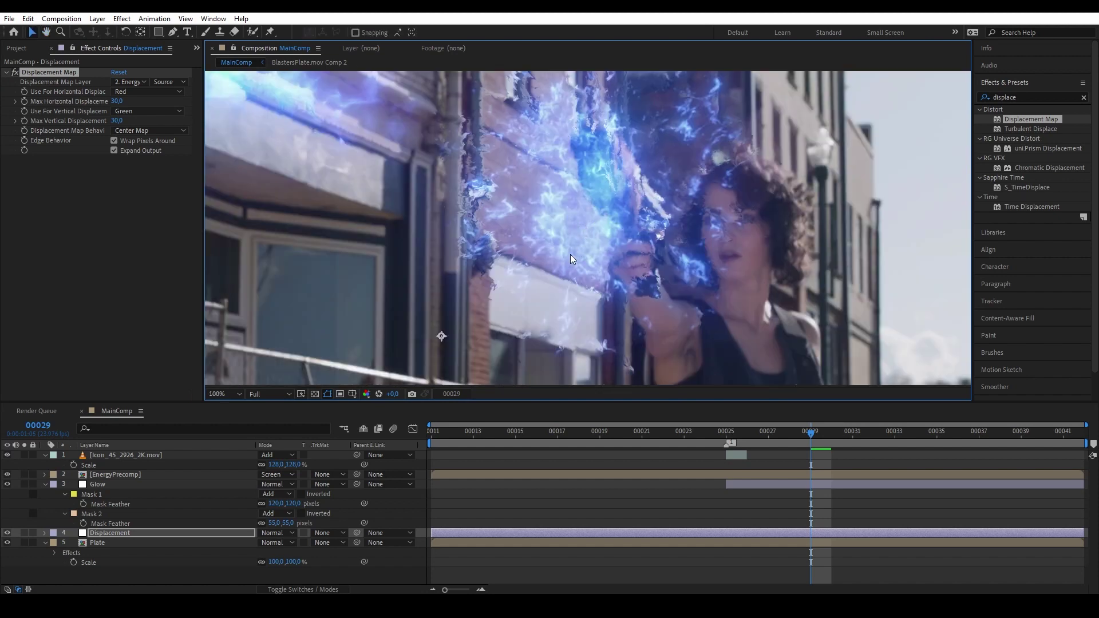
left_click(117, 101)
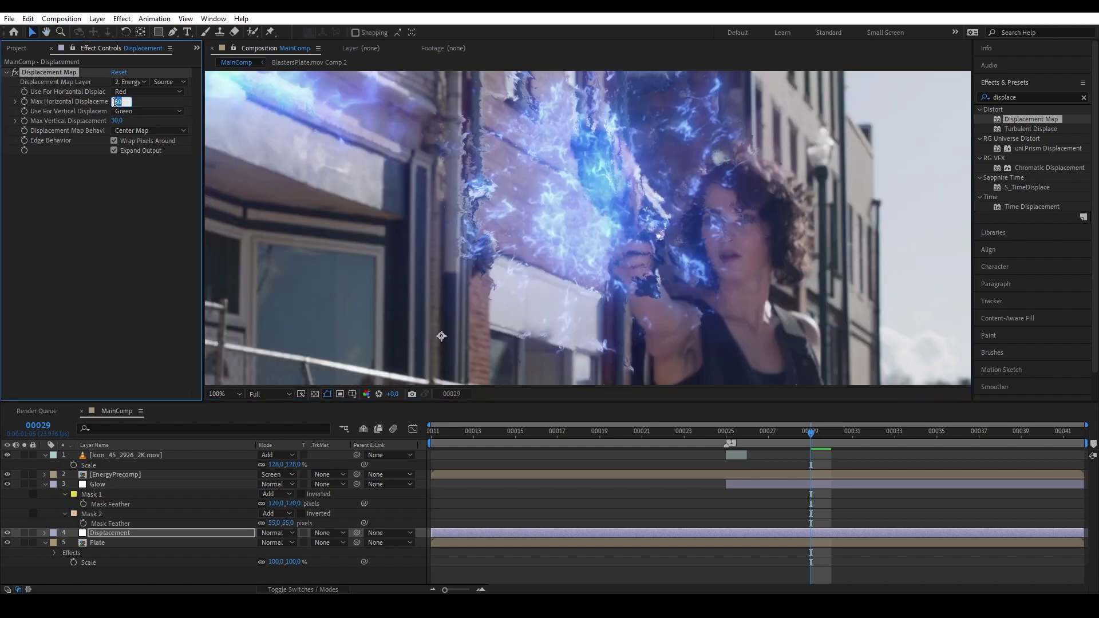
left_click(110, 199)
left_click(116, 120)
type("20")
left_click(119, 194)
key("comma")
left_click_drag(441, 242, 484, 190)
left_click_drag(802, 434, 747, 435)
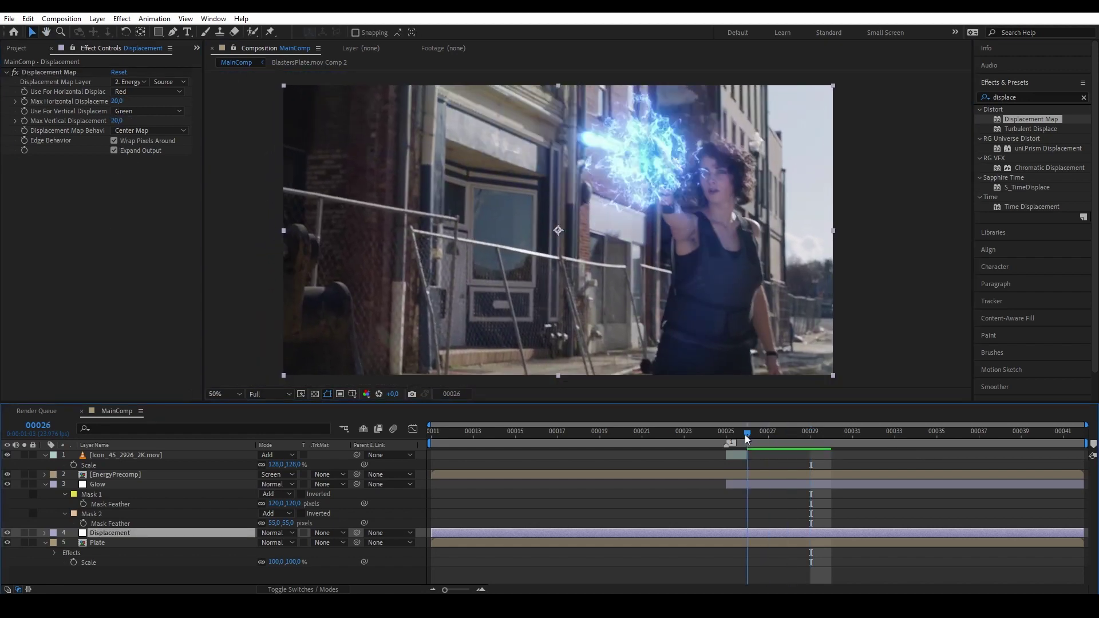
key("space")
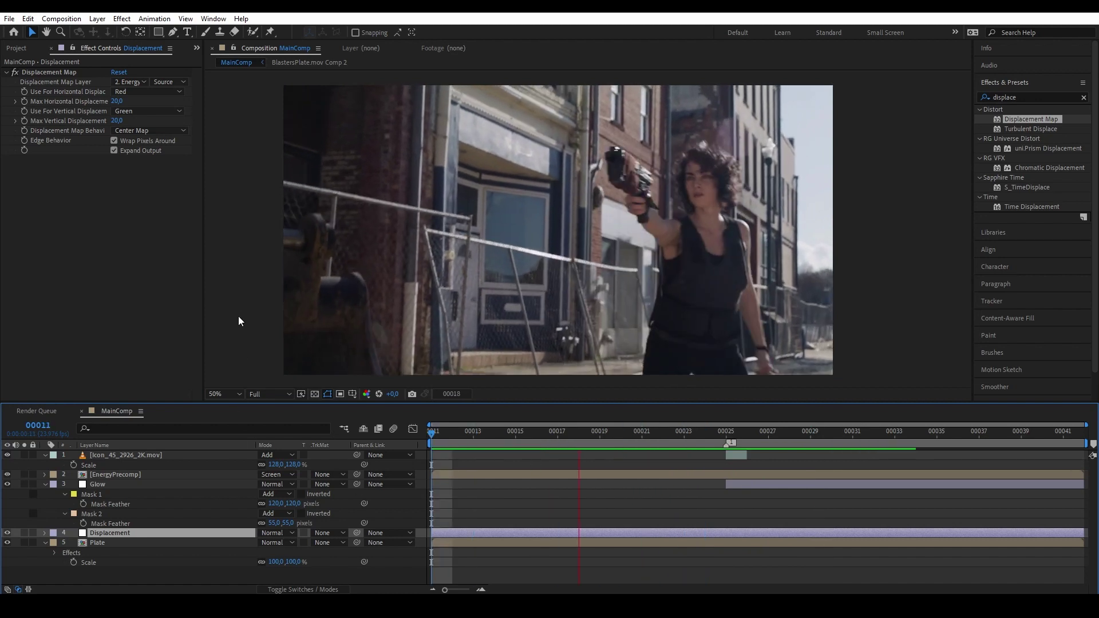